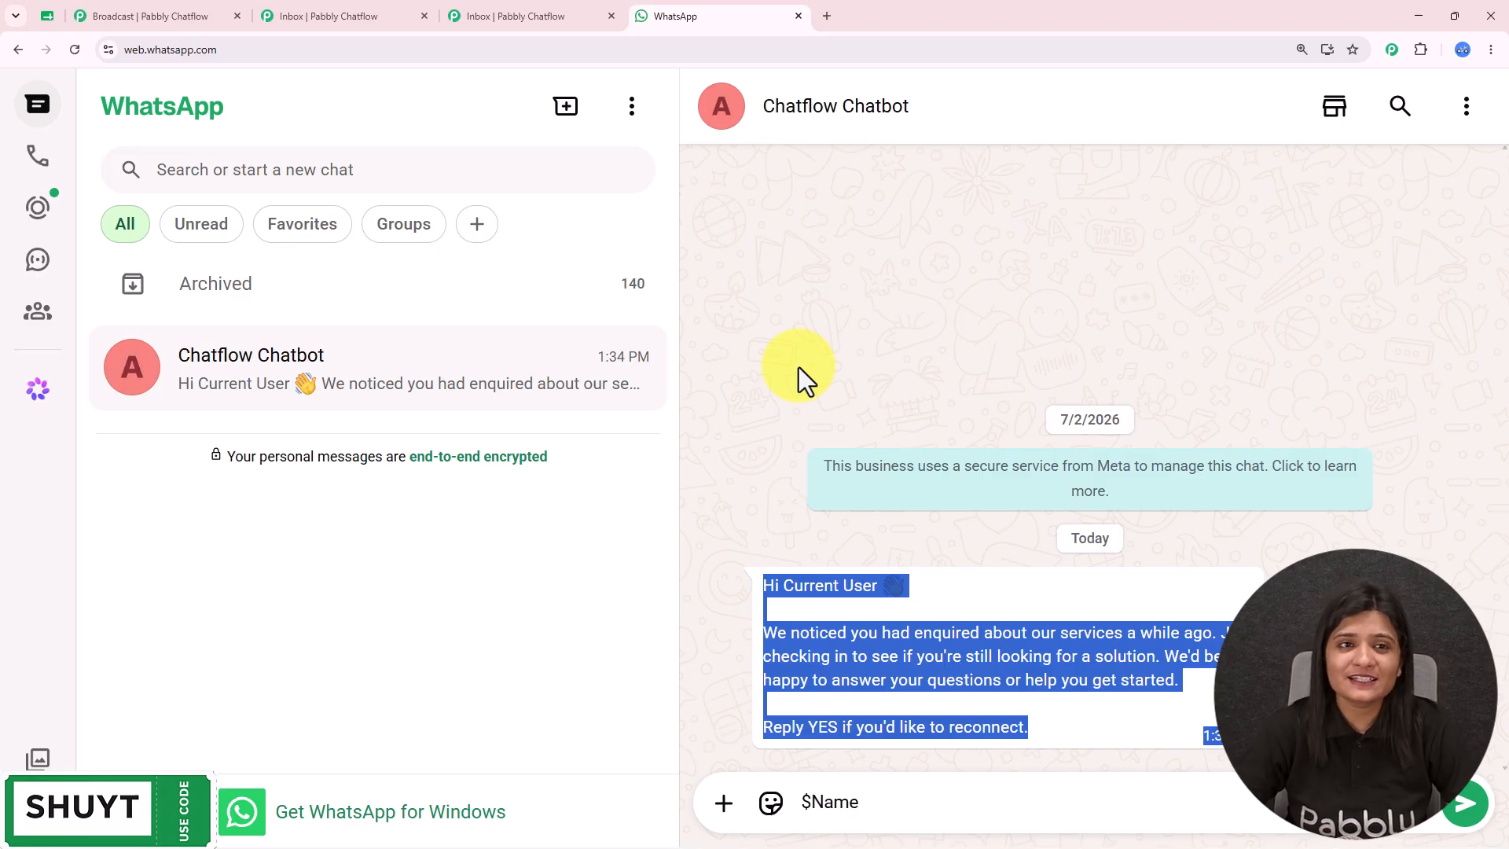
- Switch from WhatsApp Web back to the Pabbly Chatflow browser tab
left_click(192, 2)
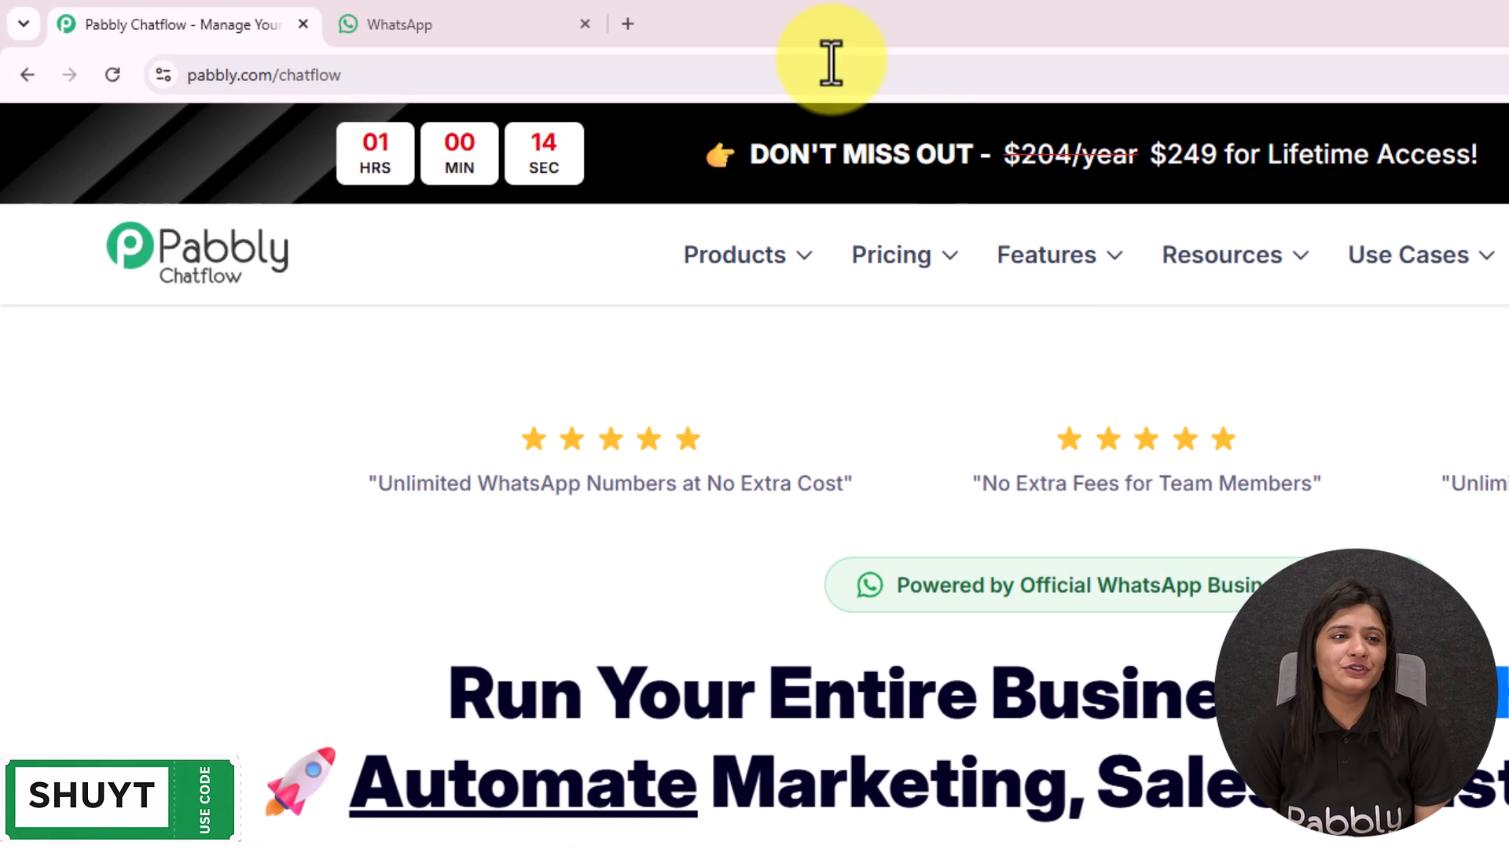
left_click(403, 78)
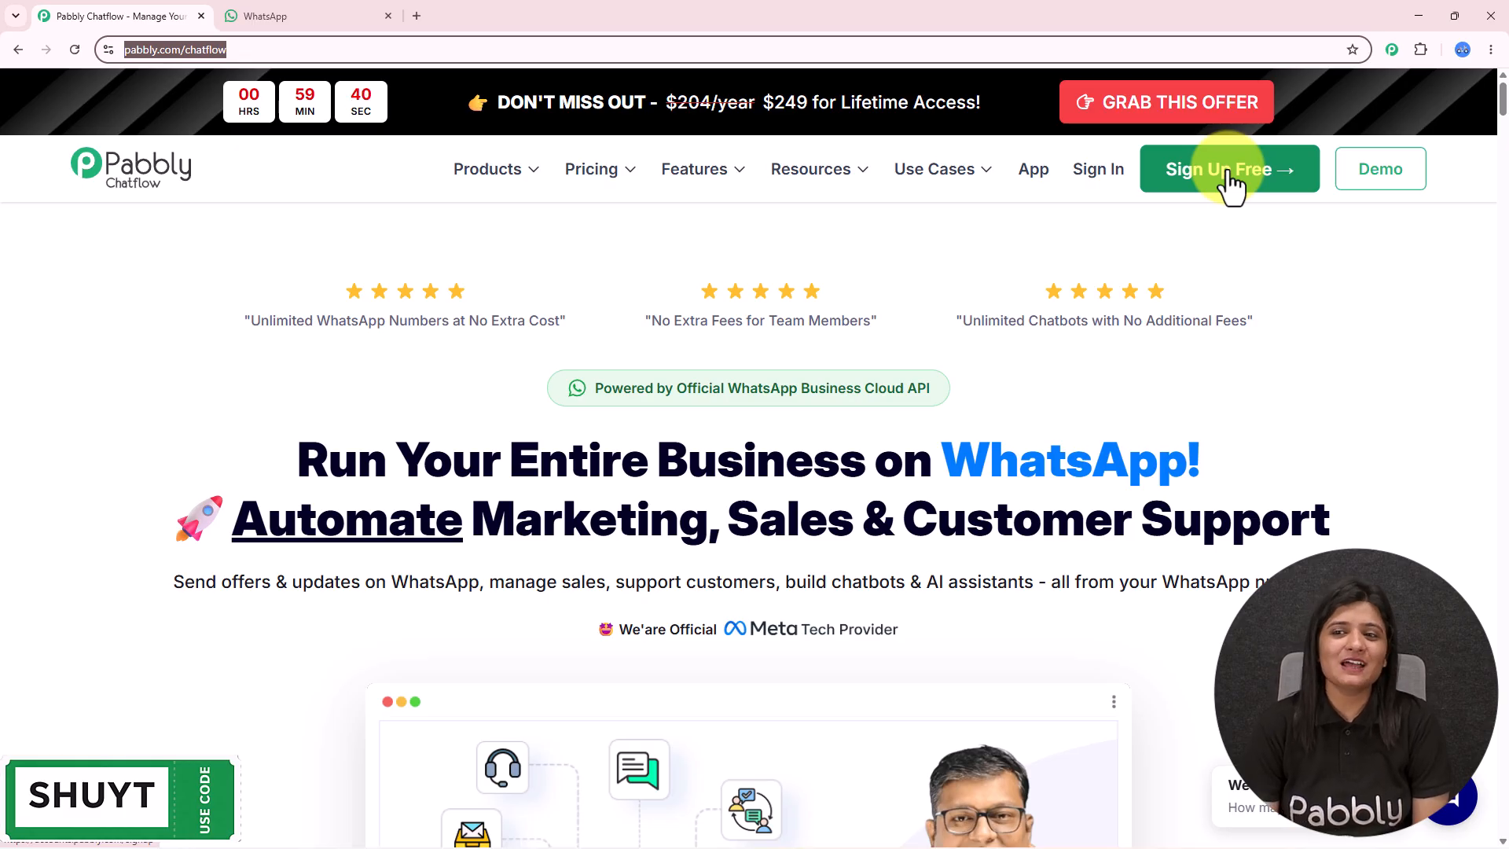
- Sign in to Pabbly Accounts and launch Pabbly Chatflow from All Pabbly Apps to reach its Dashboard
left_click(1105, 178)
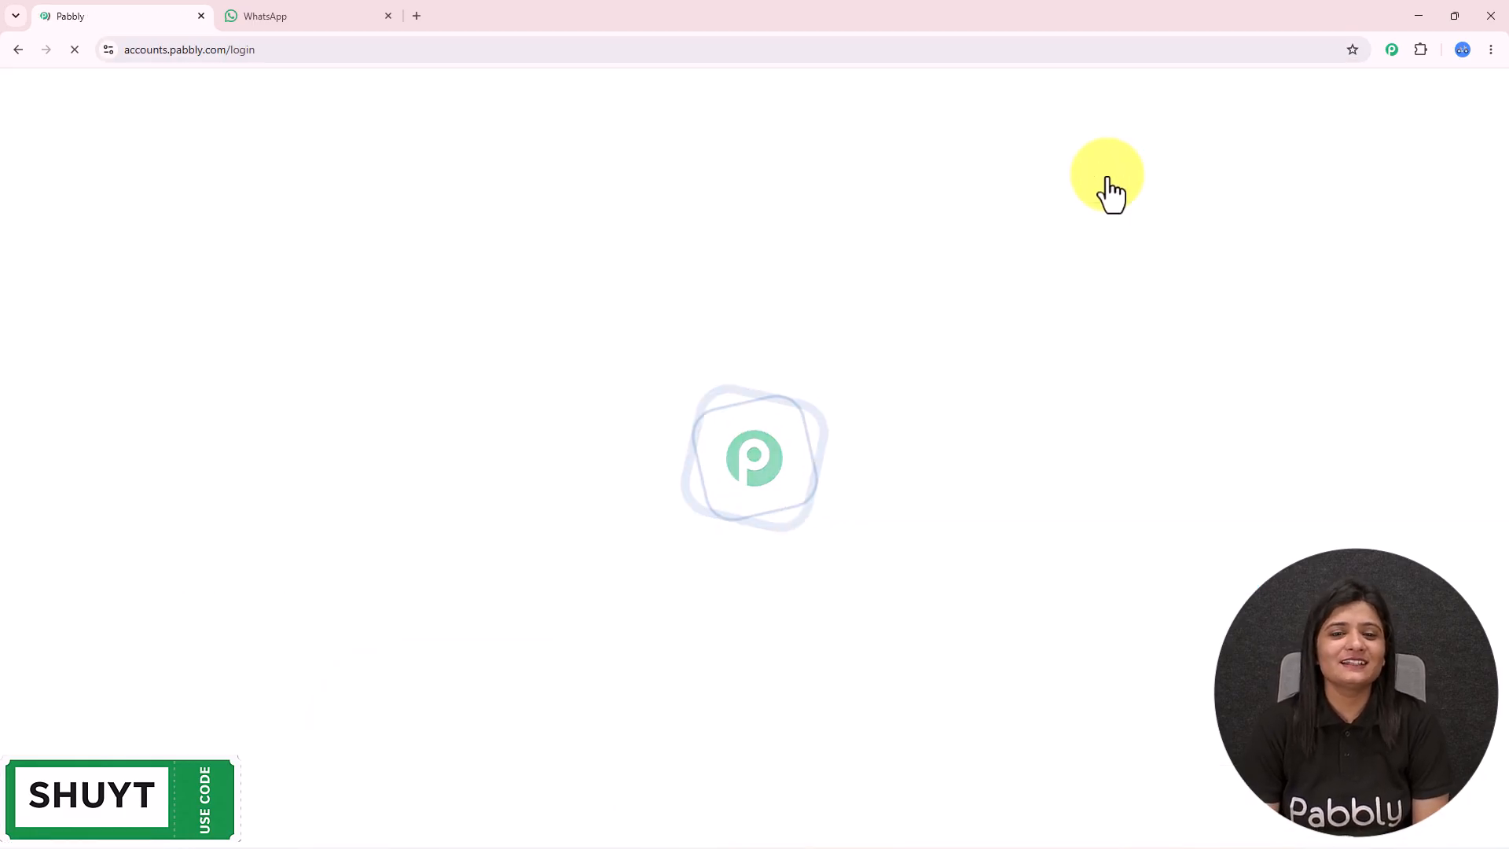
left_click_drag(116, 209, 307, 206)
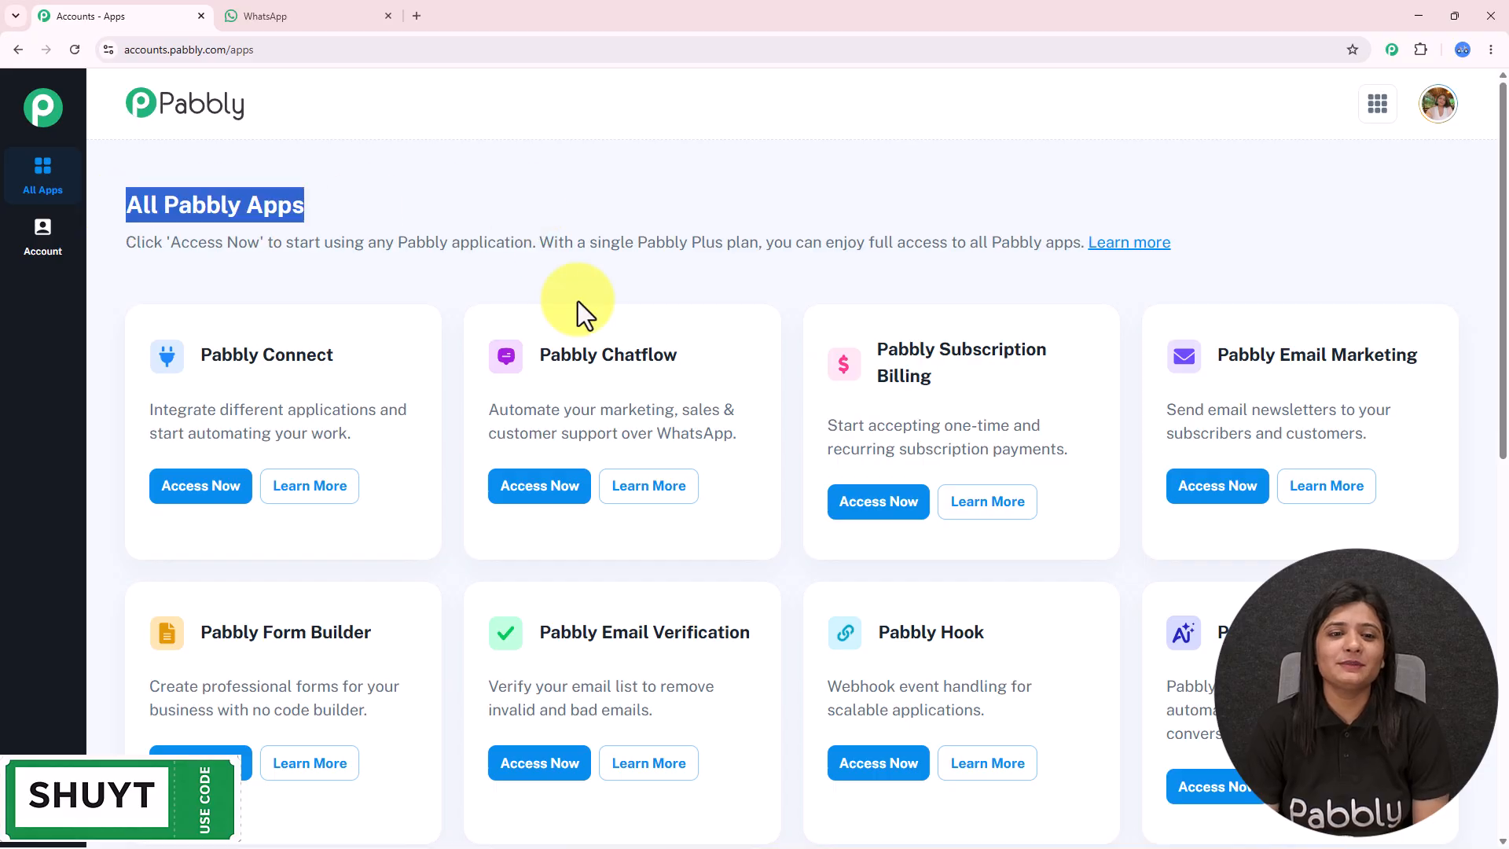
left_click_drag(525, 365, 678, 357)
left_click(580, 491)
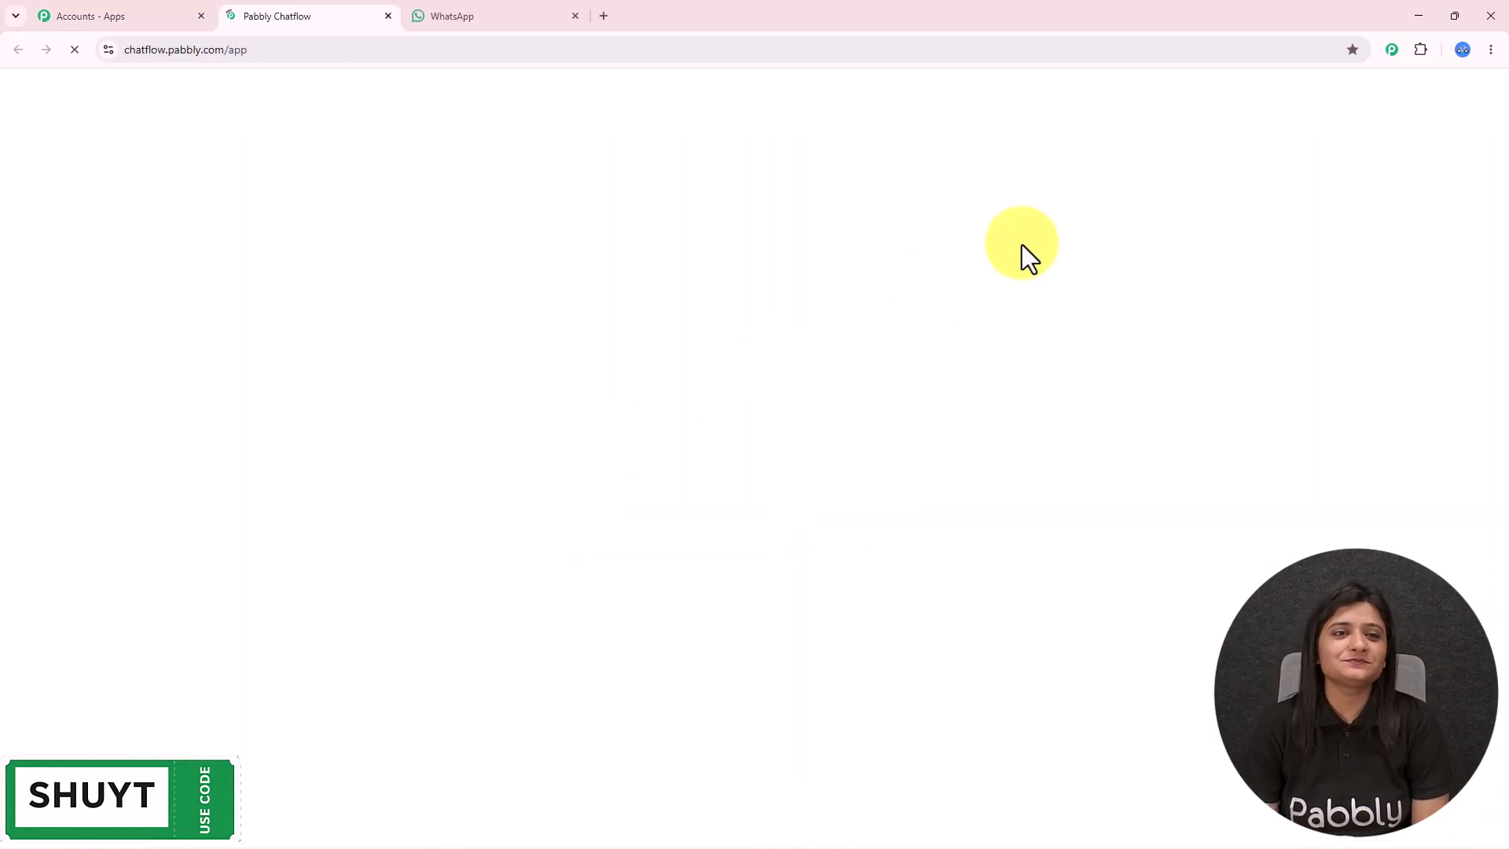
left_click_drag(120, 195, 470, 209)
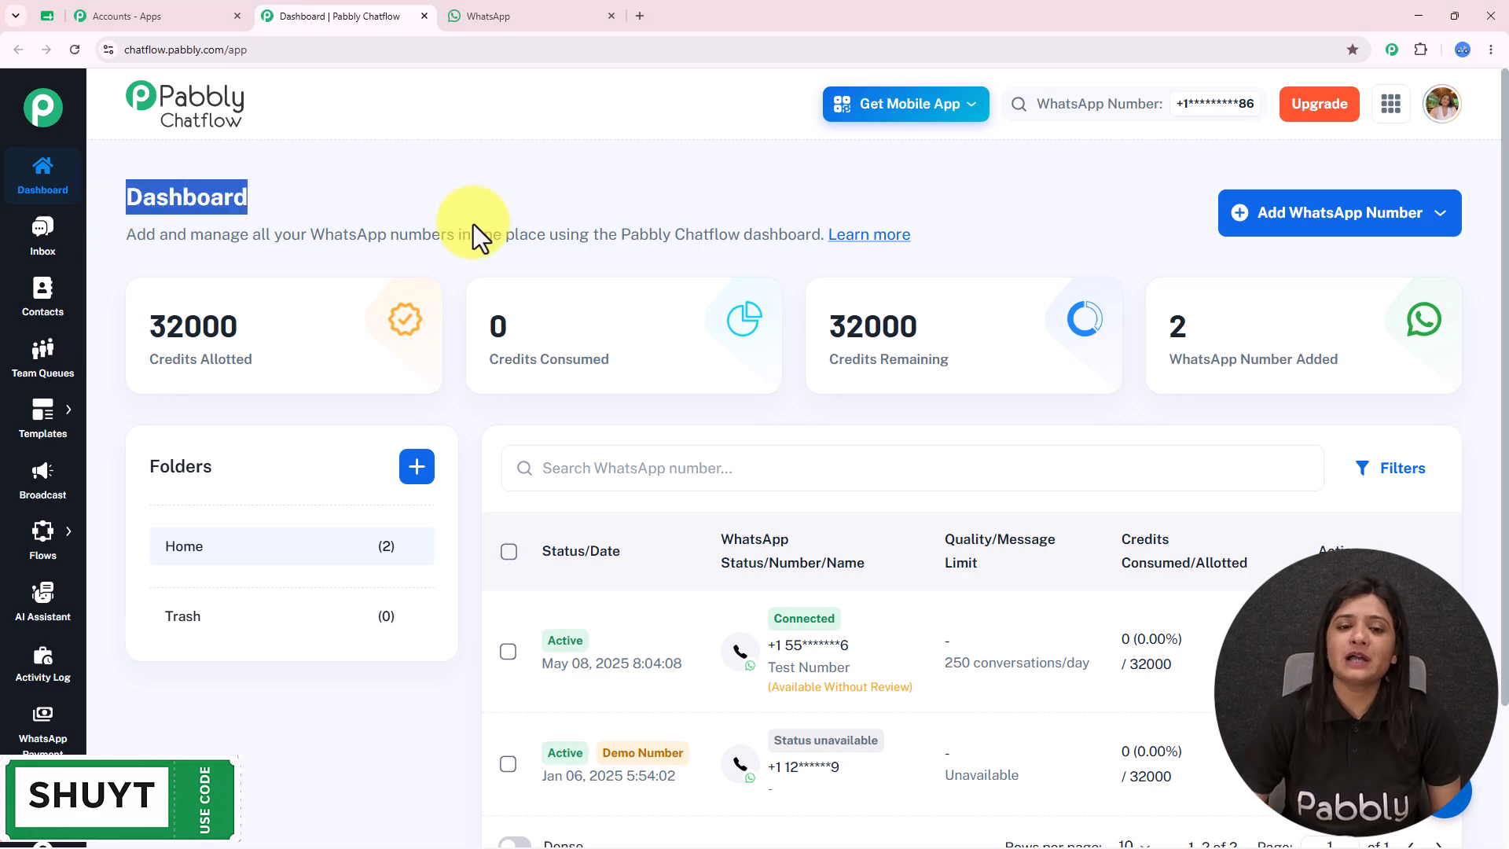
mouse_move(314, 351)
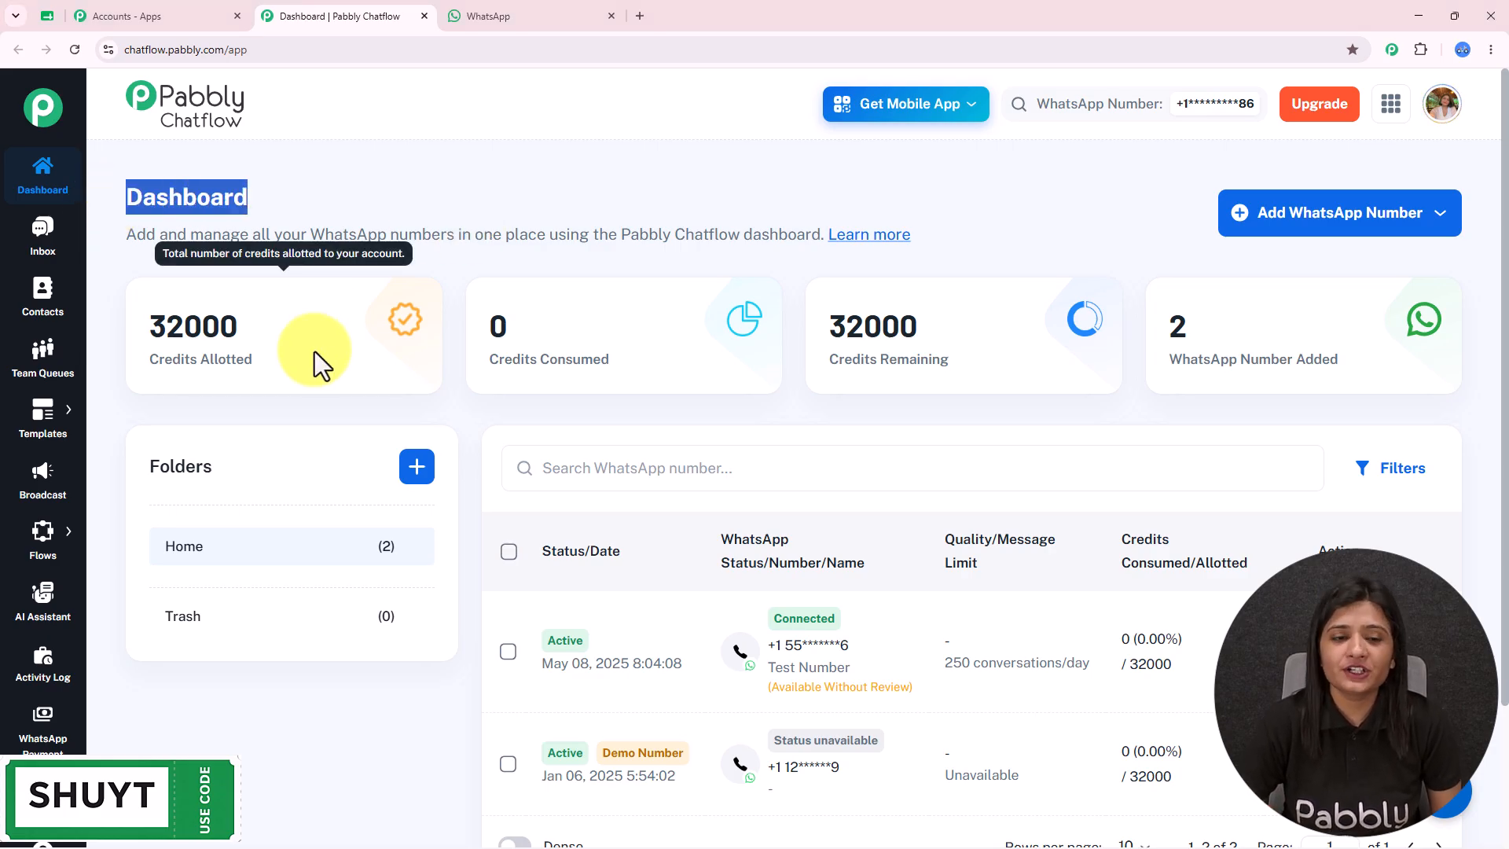
mouse_move(1259, 330)
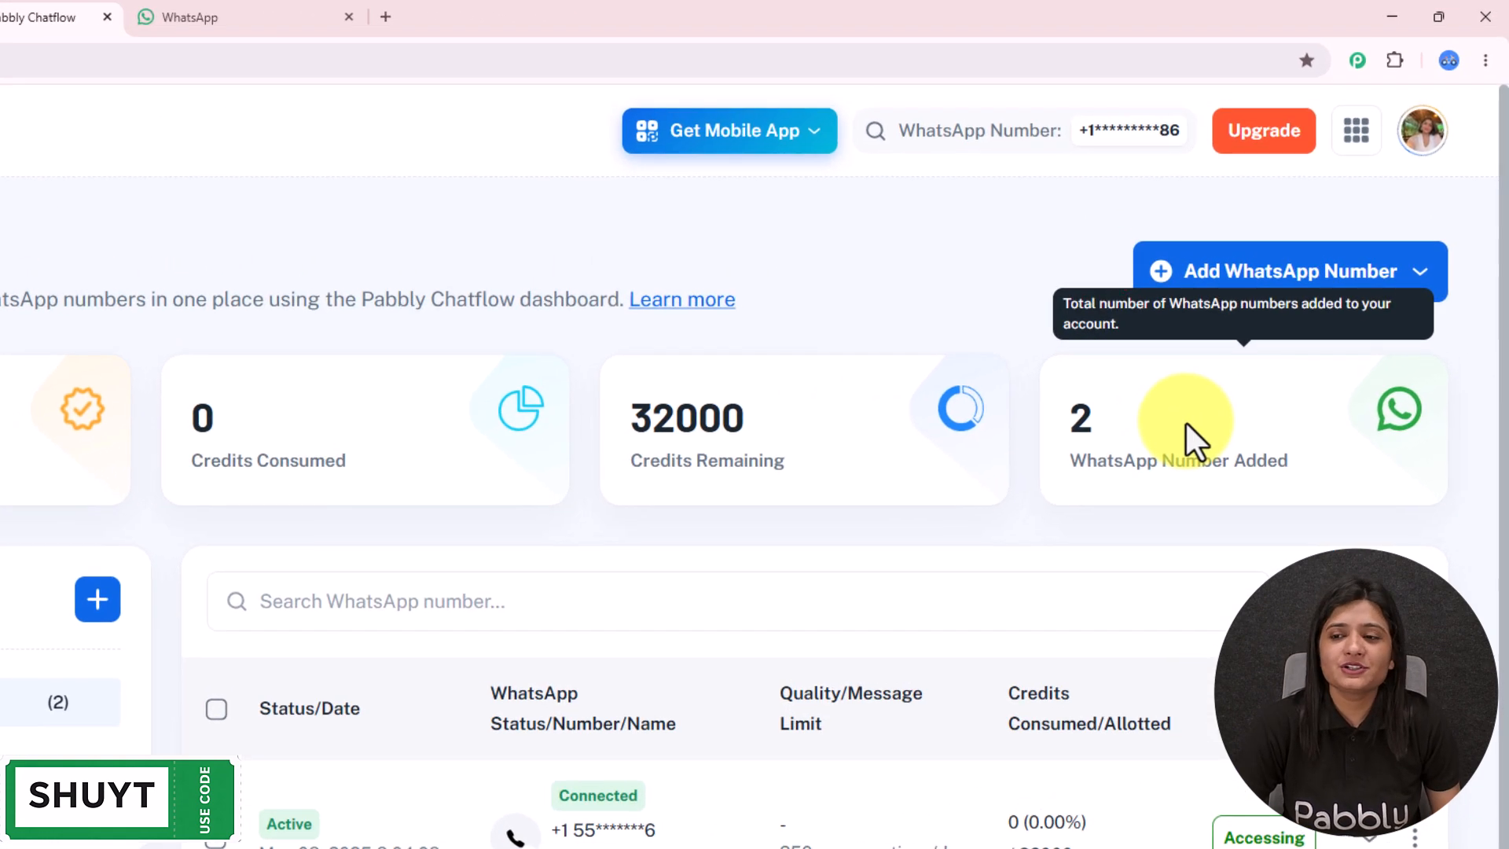
left_click(1281, 290)
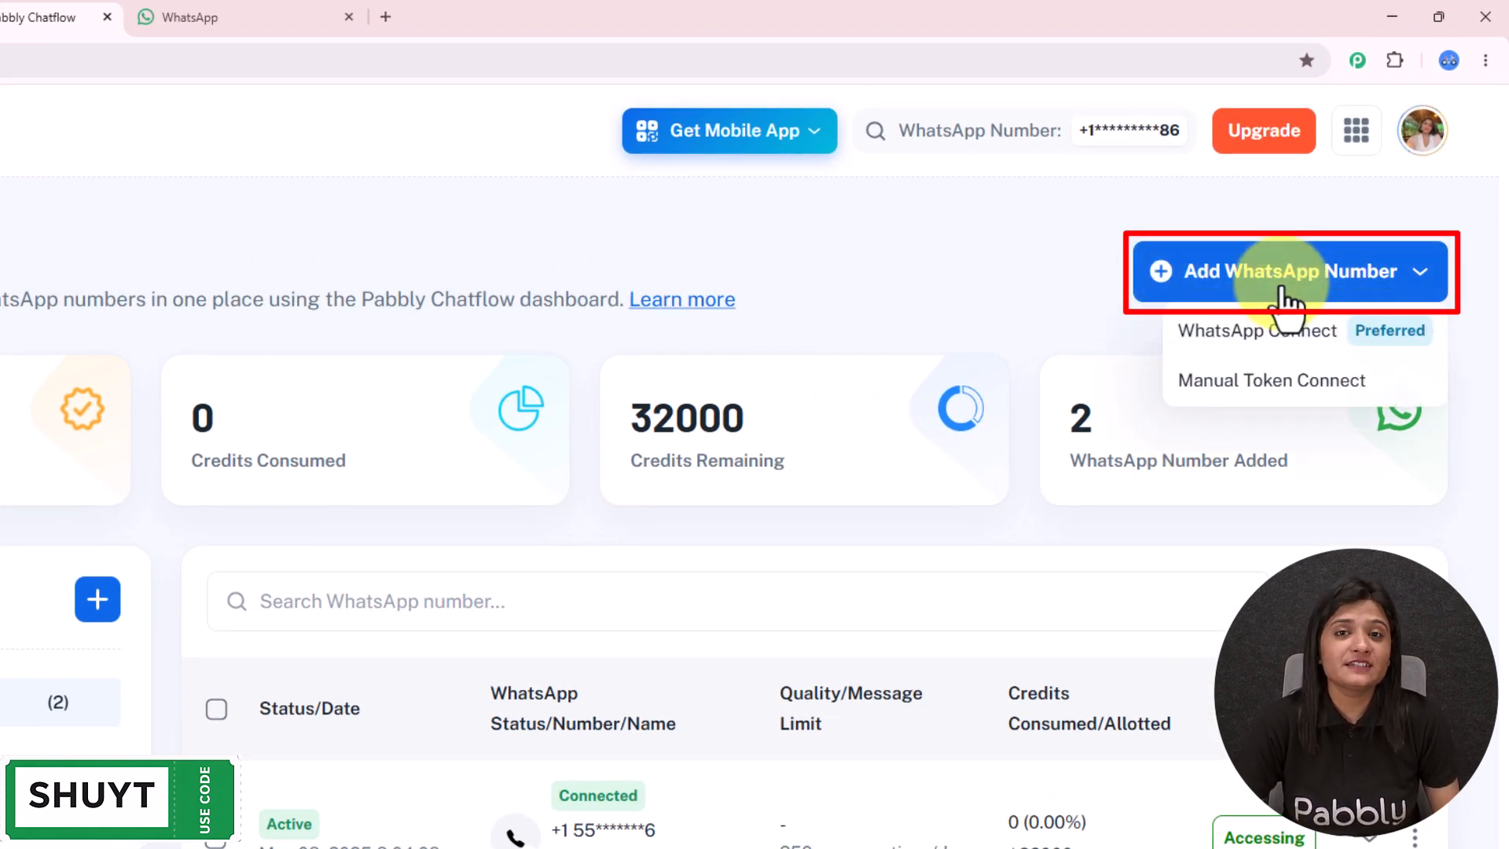
left_click(1226, 333)
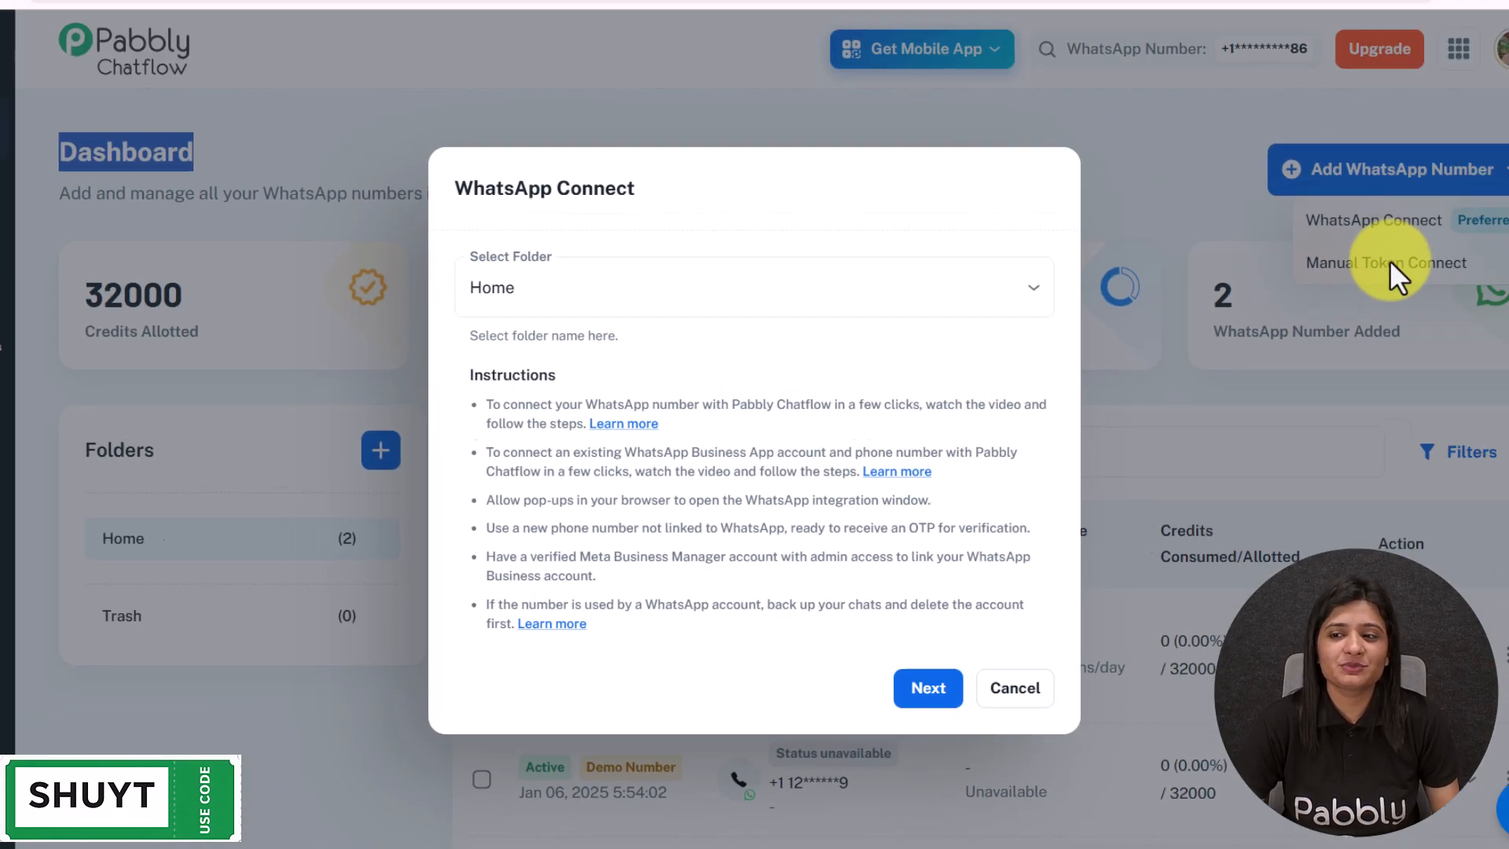
left_click(1478, 181)
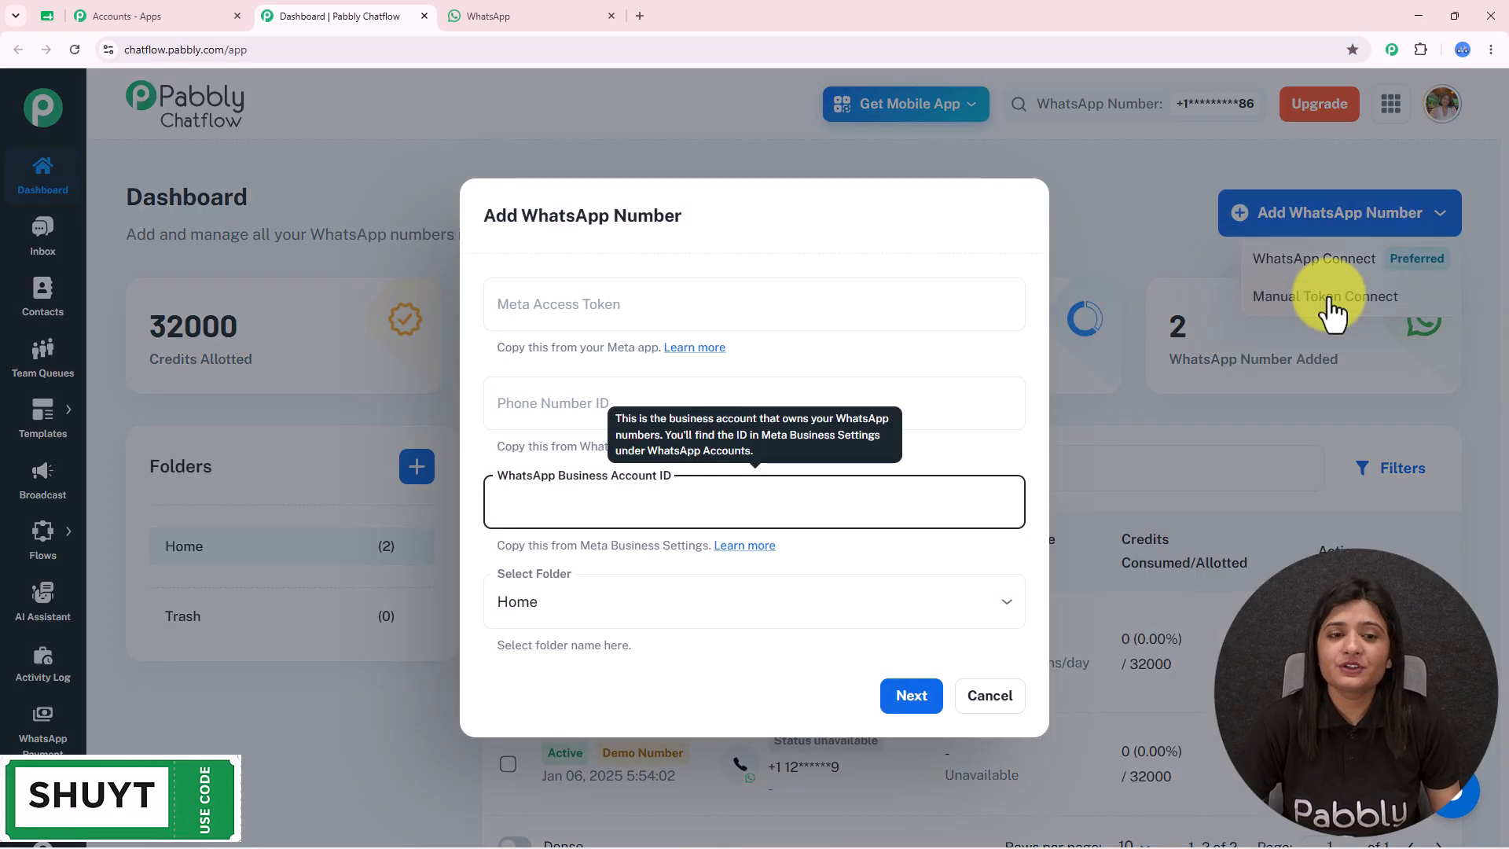
left_click(1005, 695)
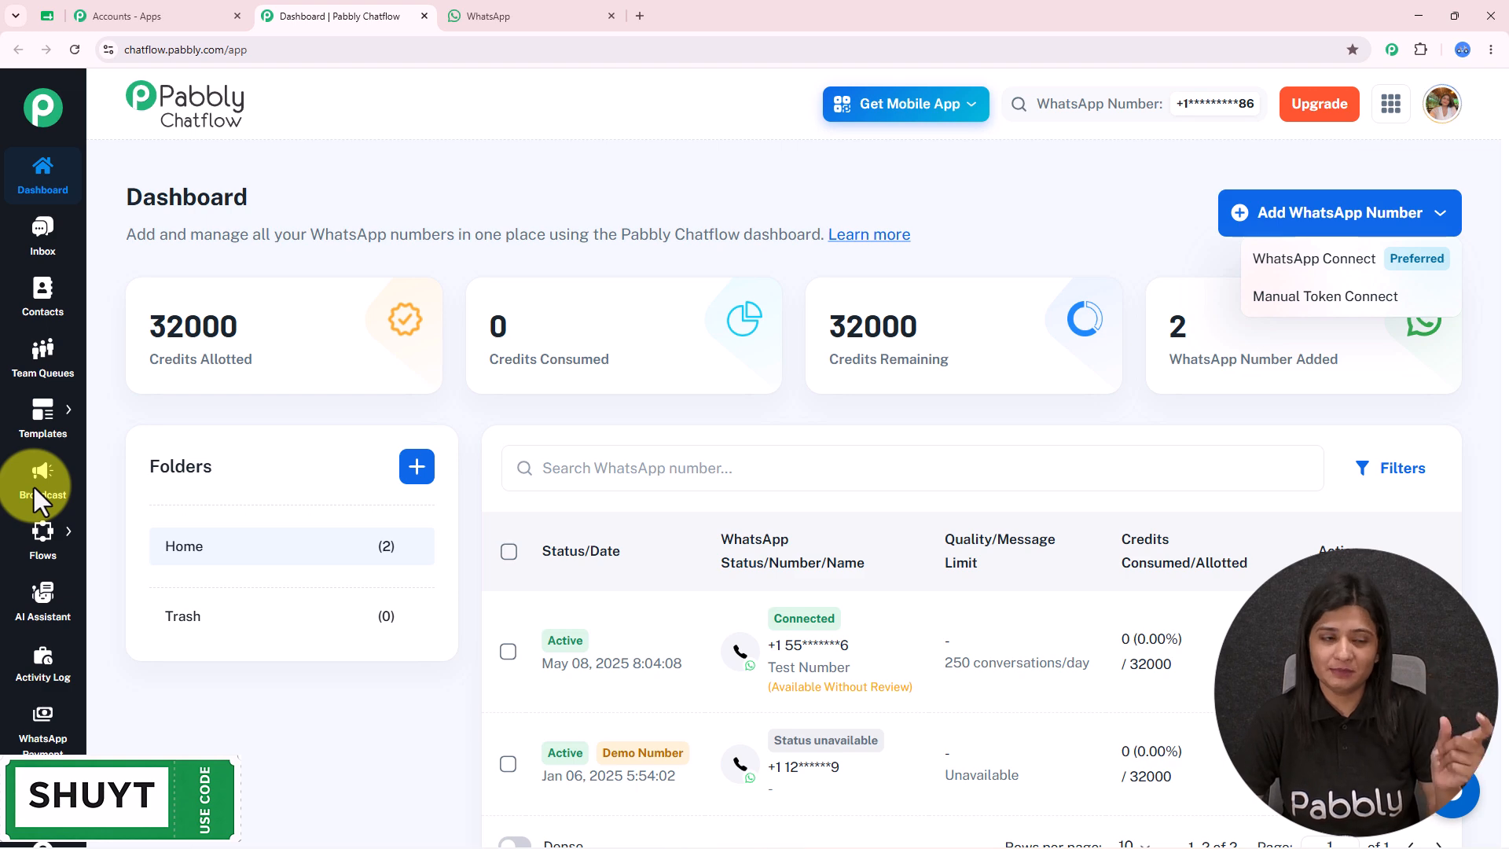
- Open Templates List, check the Approved, Draft, Rejected and All filters, and expand Add Template
left_click(42, 412)
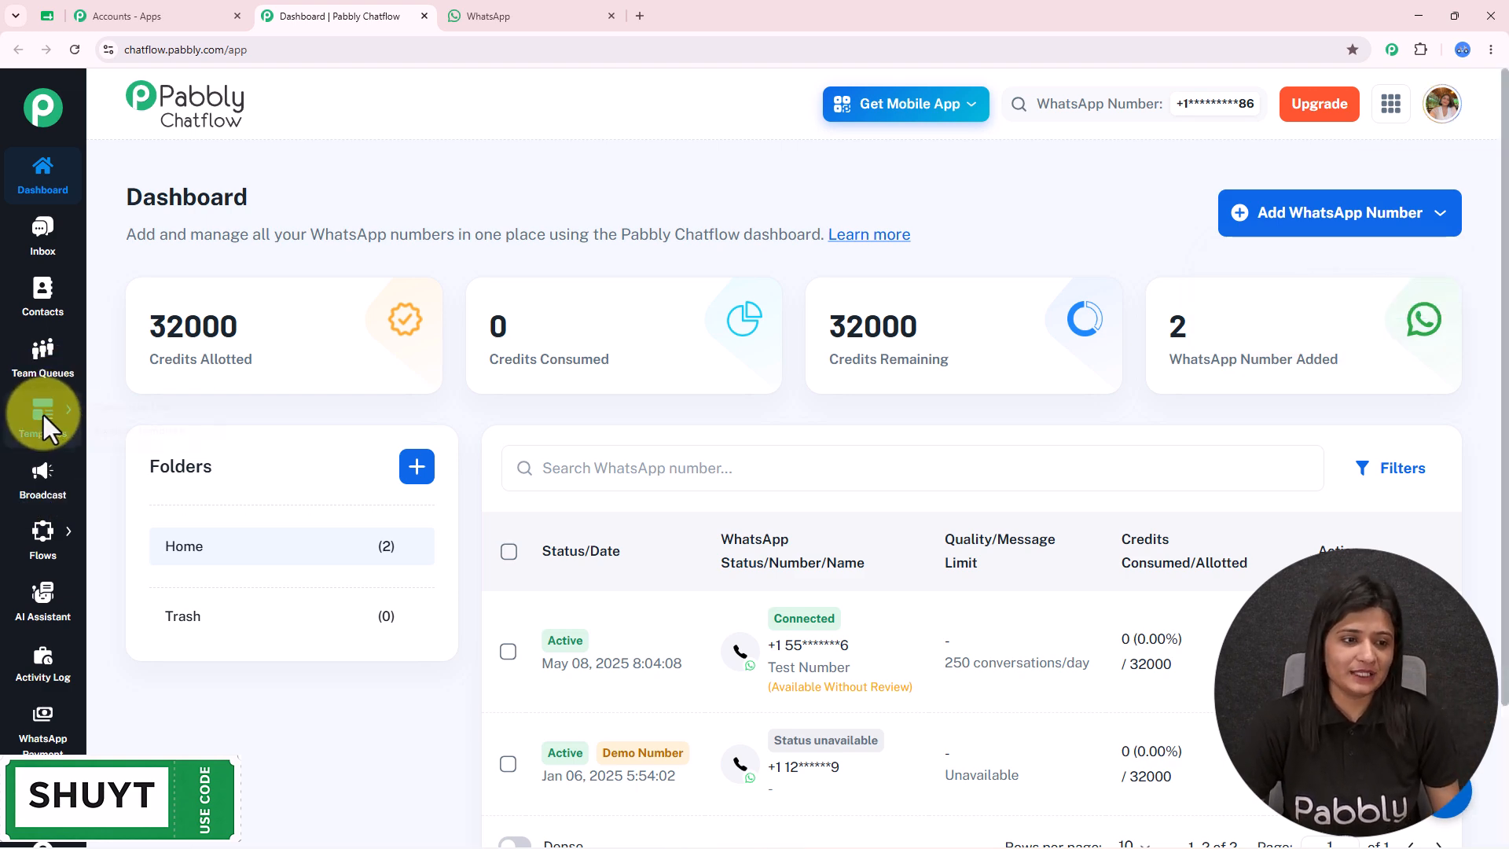
left_click(138, 403)
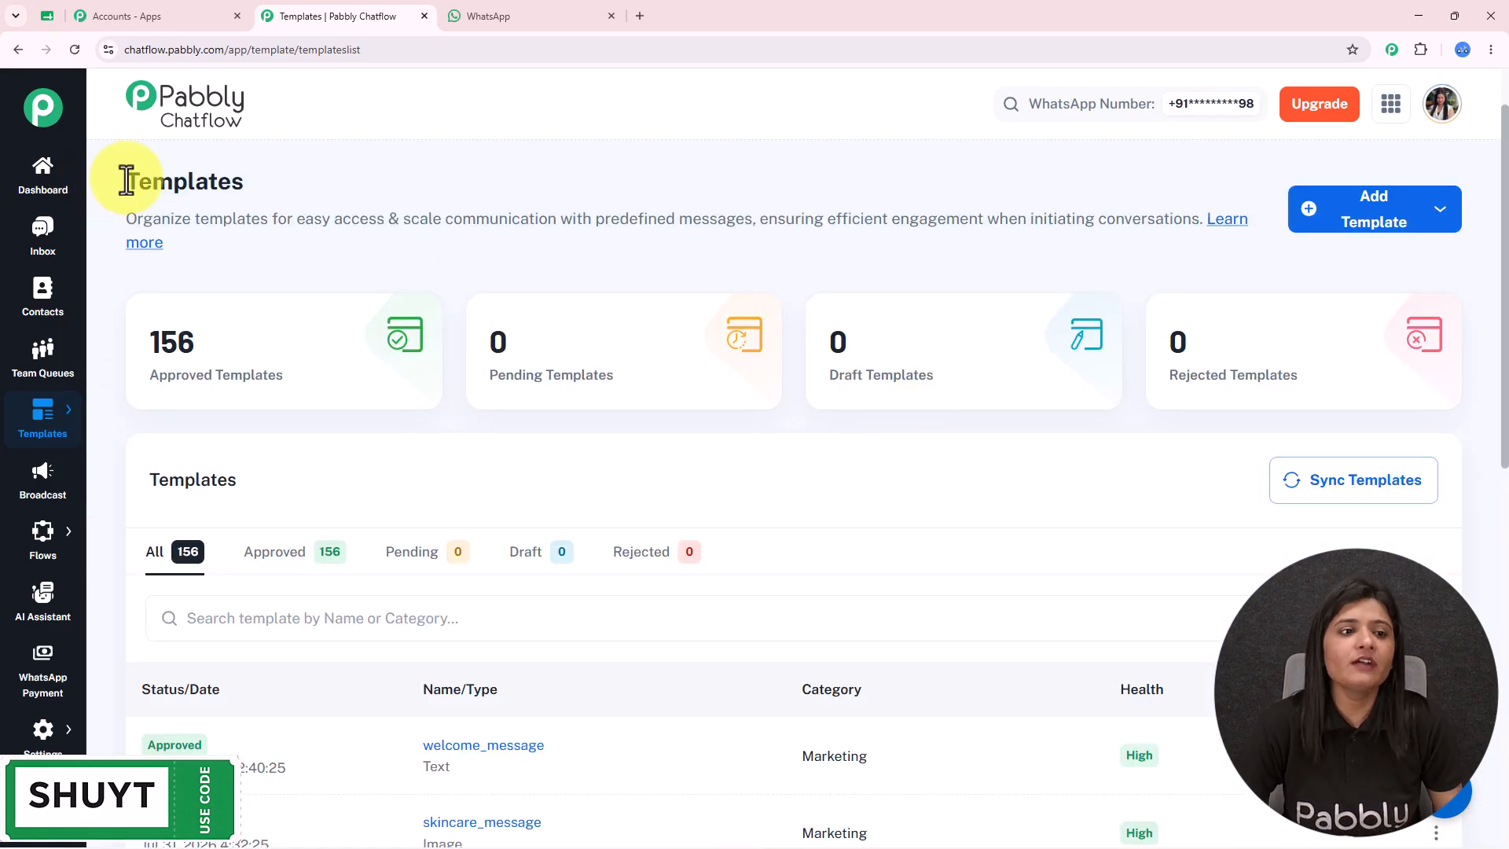
left_click_drag(126, 180, 544, 175)
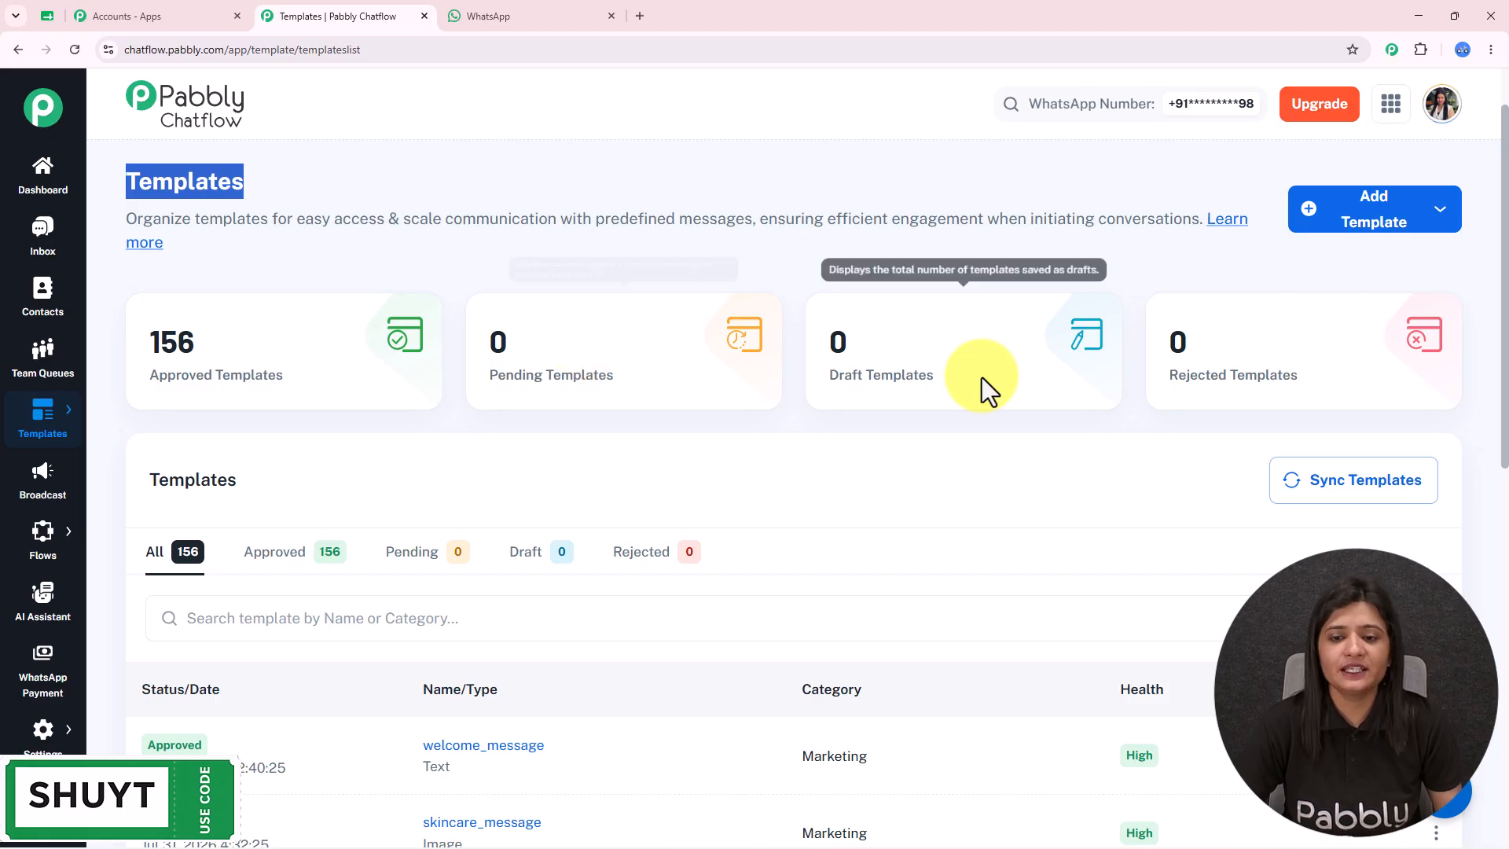
left_click(274, 552)
left_click(525, 554)
left_click(656, 556)
left_click(173, 550)
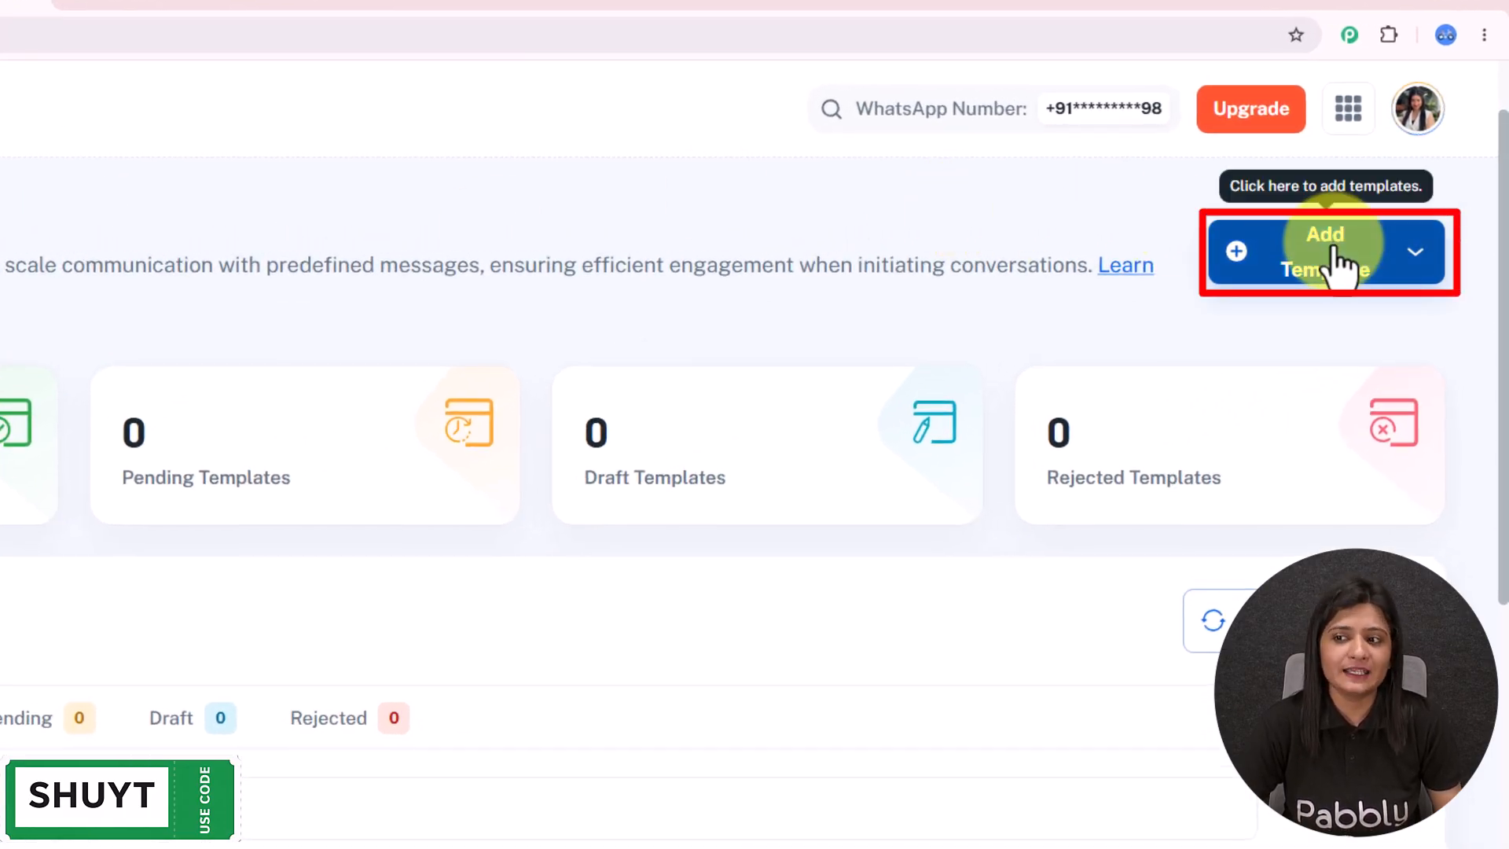
left_click(1338, 260)
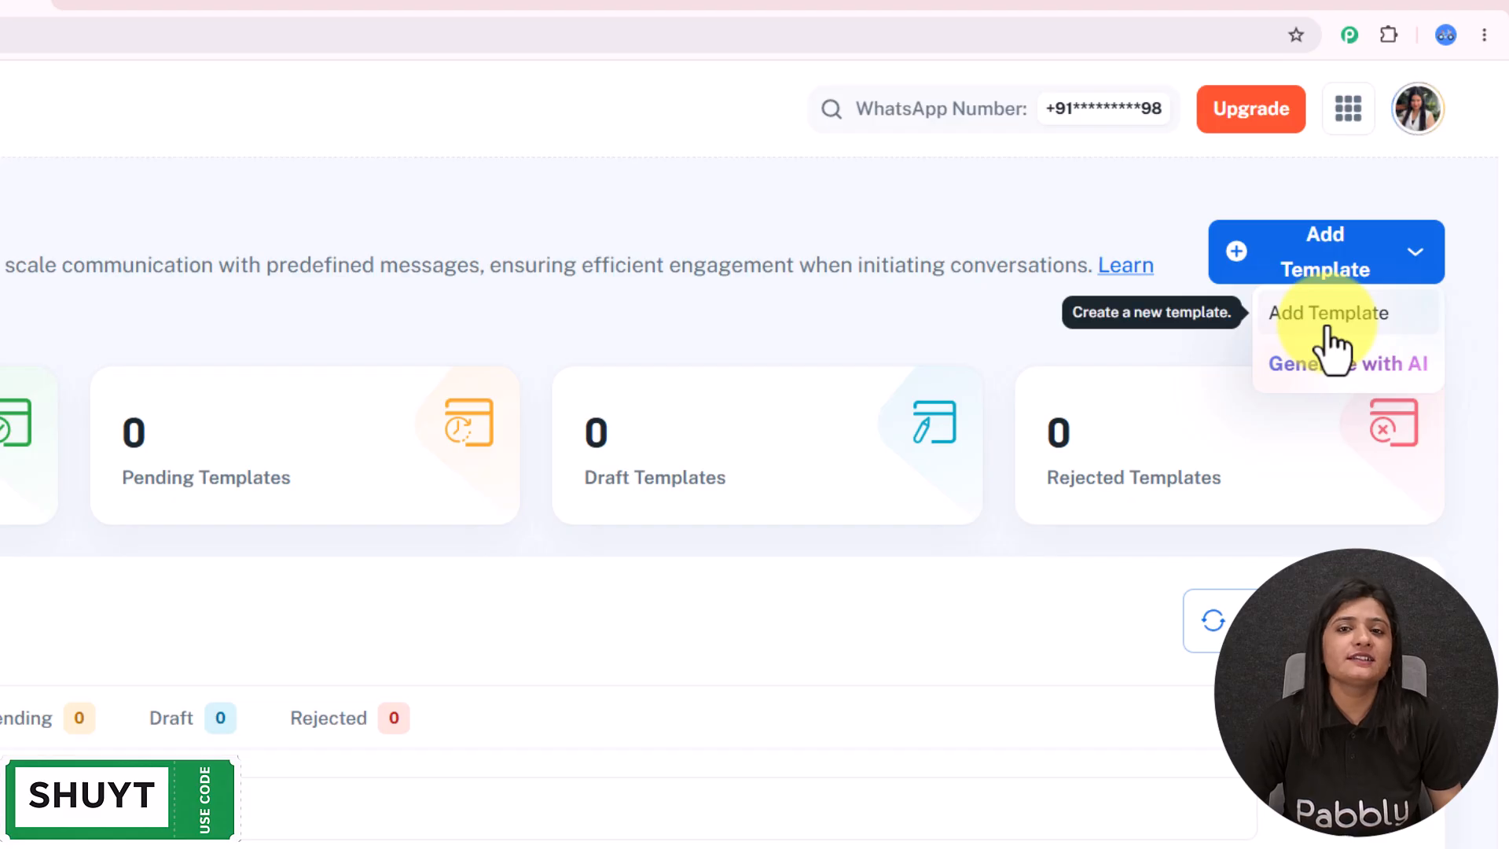
- Start a new template from scratch with its category set to Marketing
left_click(1277, 322)
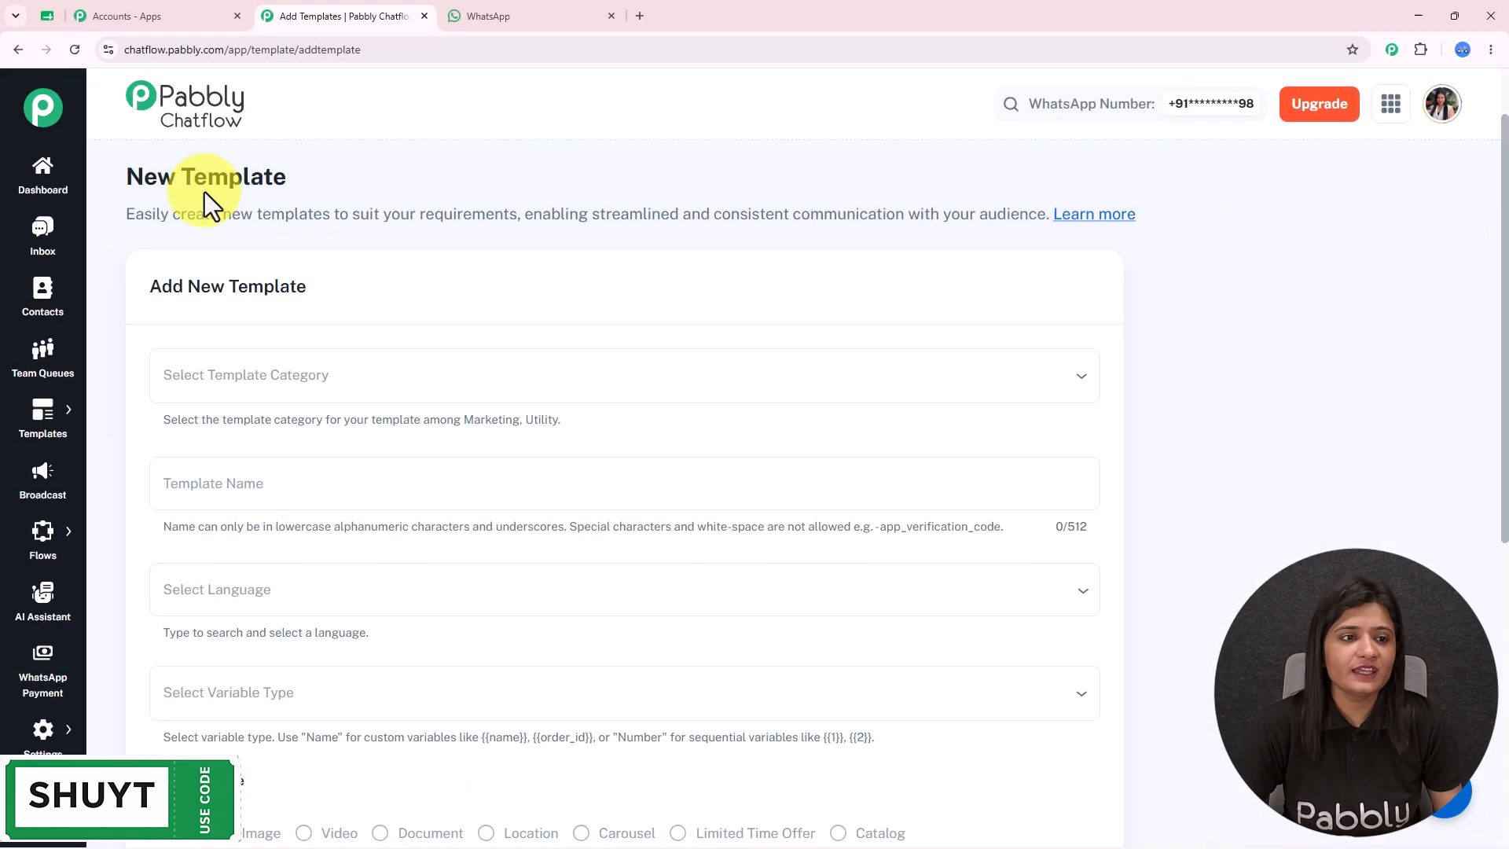
left_click_drag(130, 181, 438, 183)
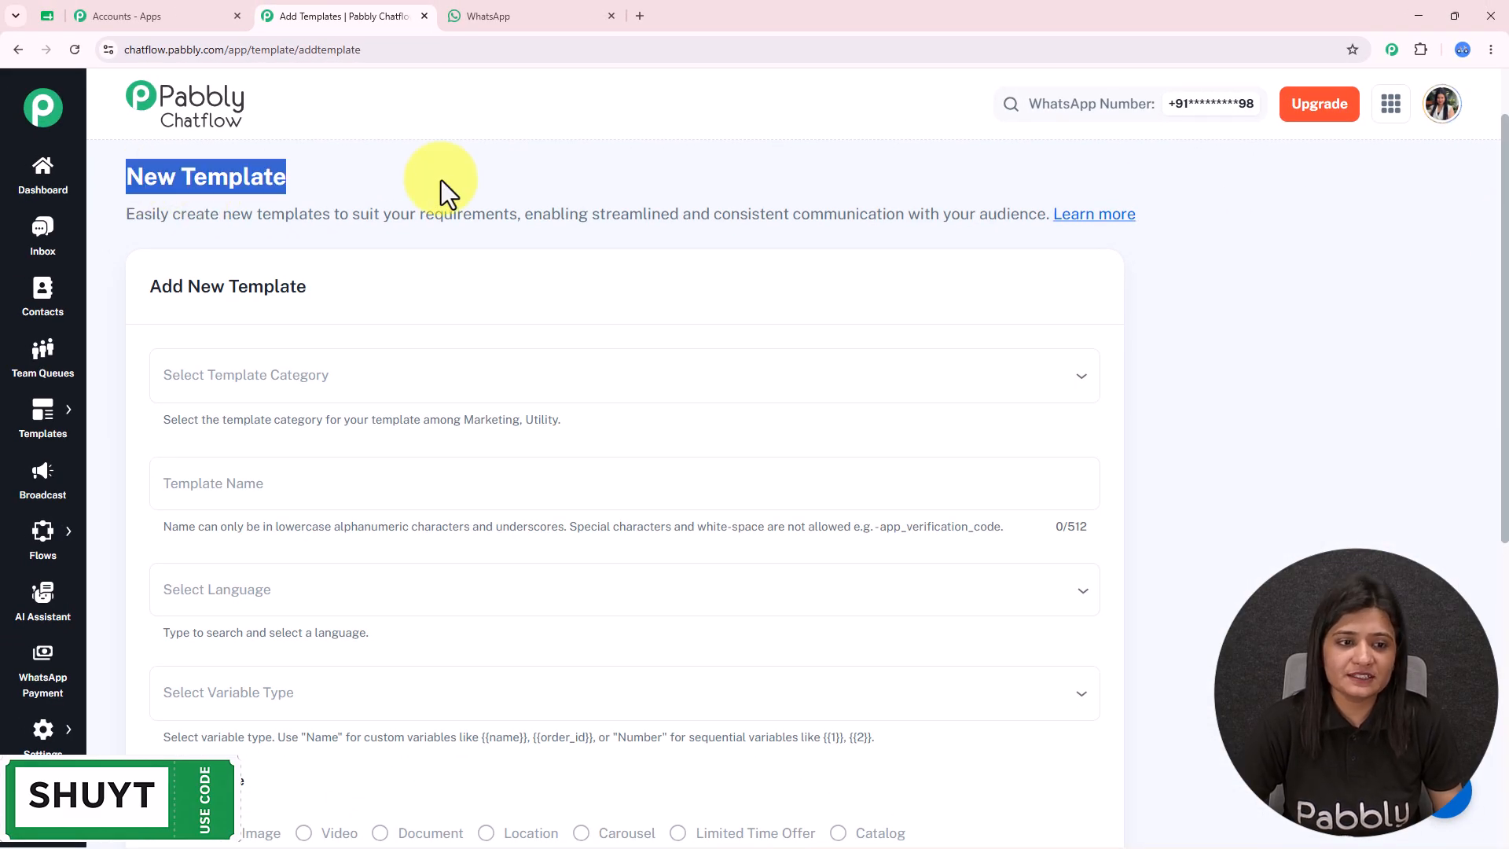
scroll(353, 314, "down", 1)
left_click(350, 312)
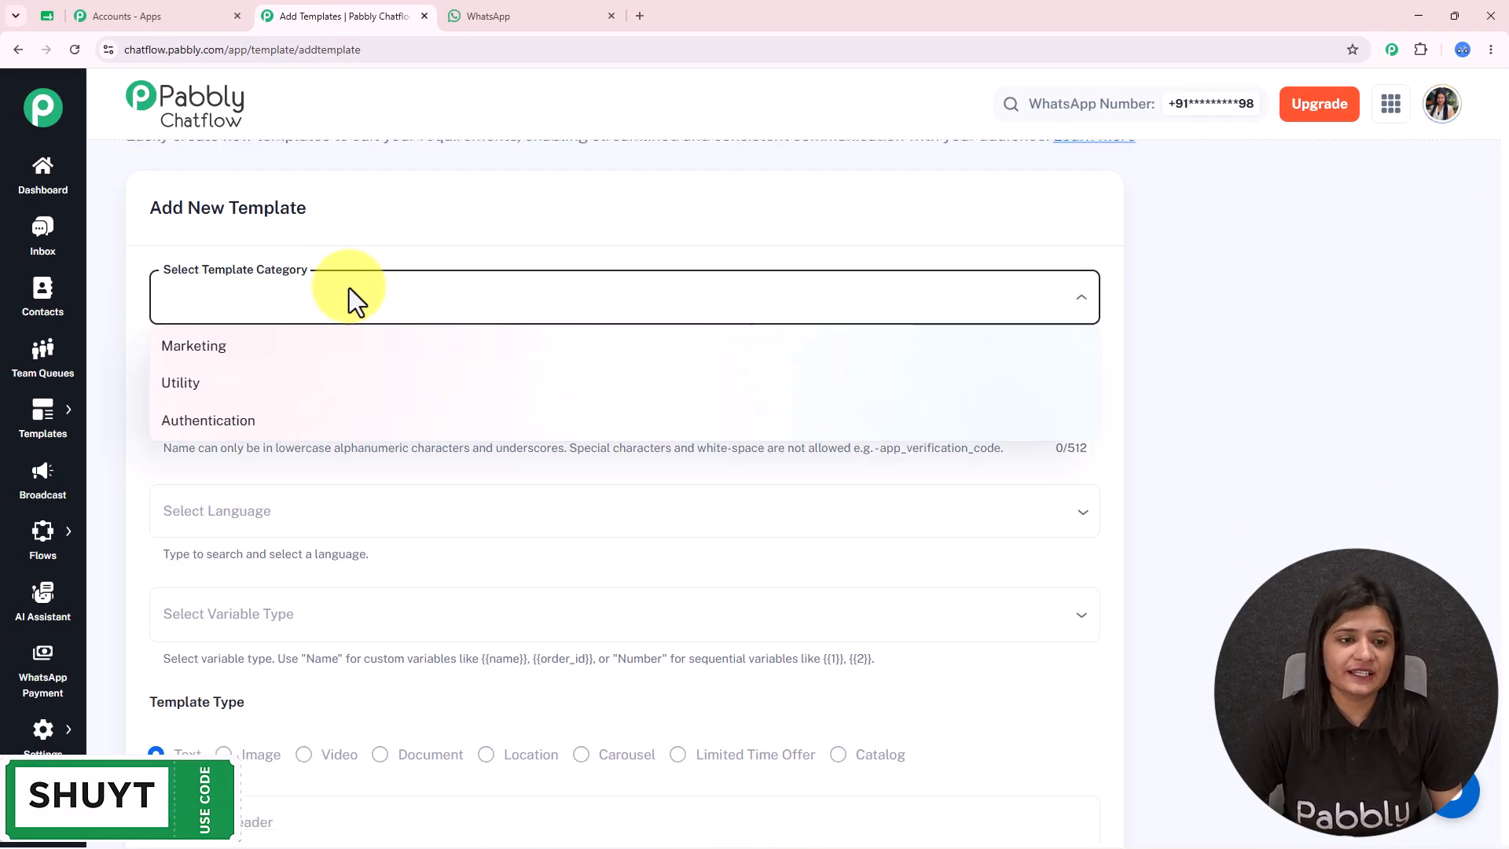
left_click(271, 351)
left_click(286, 299)
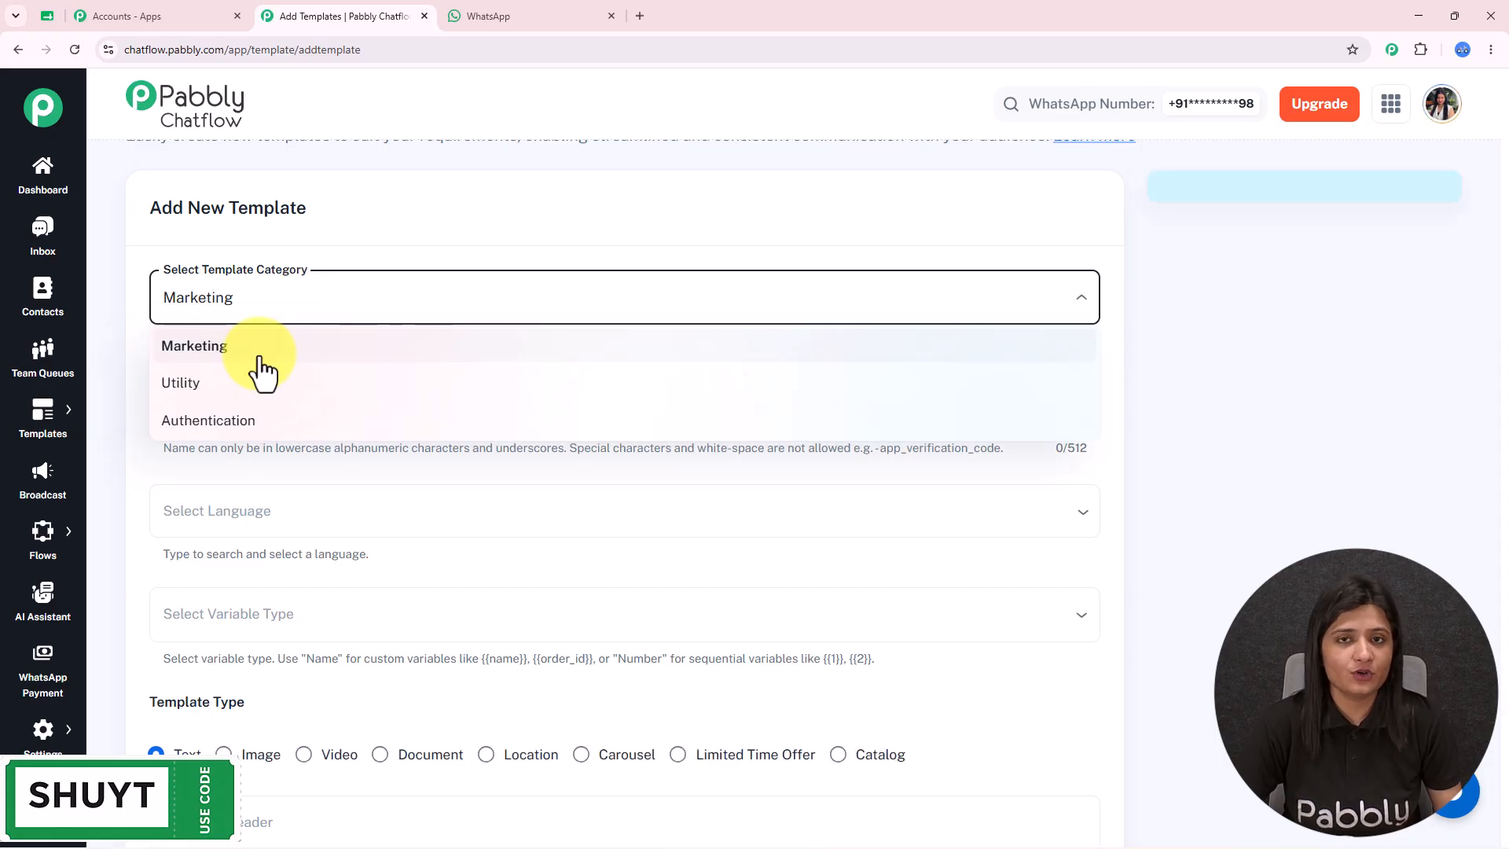
left_click(260, 359)
- Name the template 'oldleads' and set its language to English
scroll(362, 357, "down", 2)
left_click(282, 248)
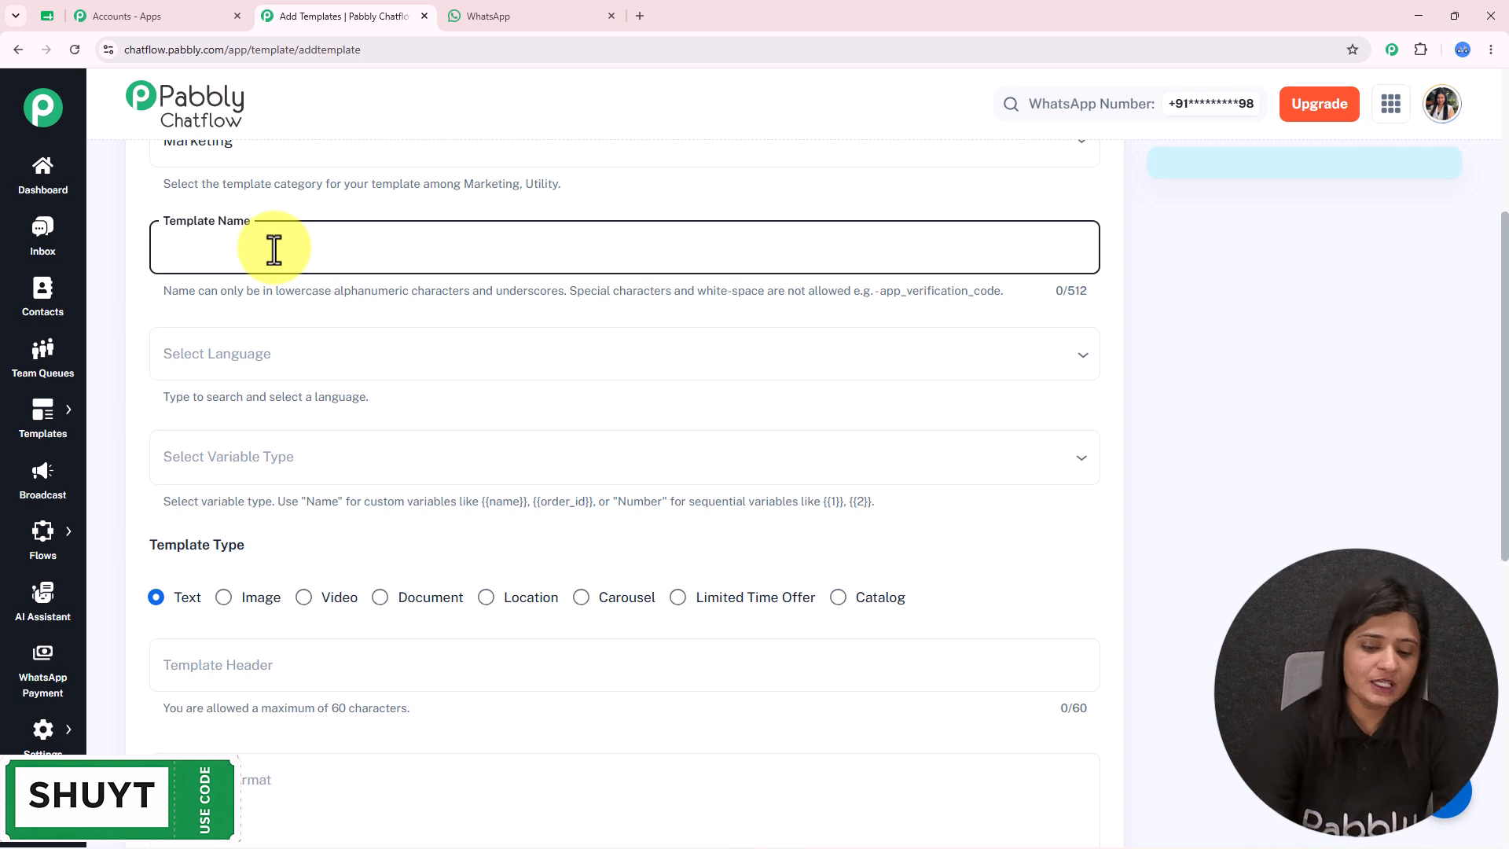
type("oldleads")
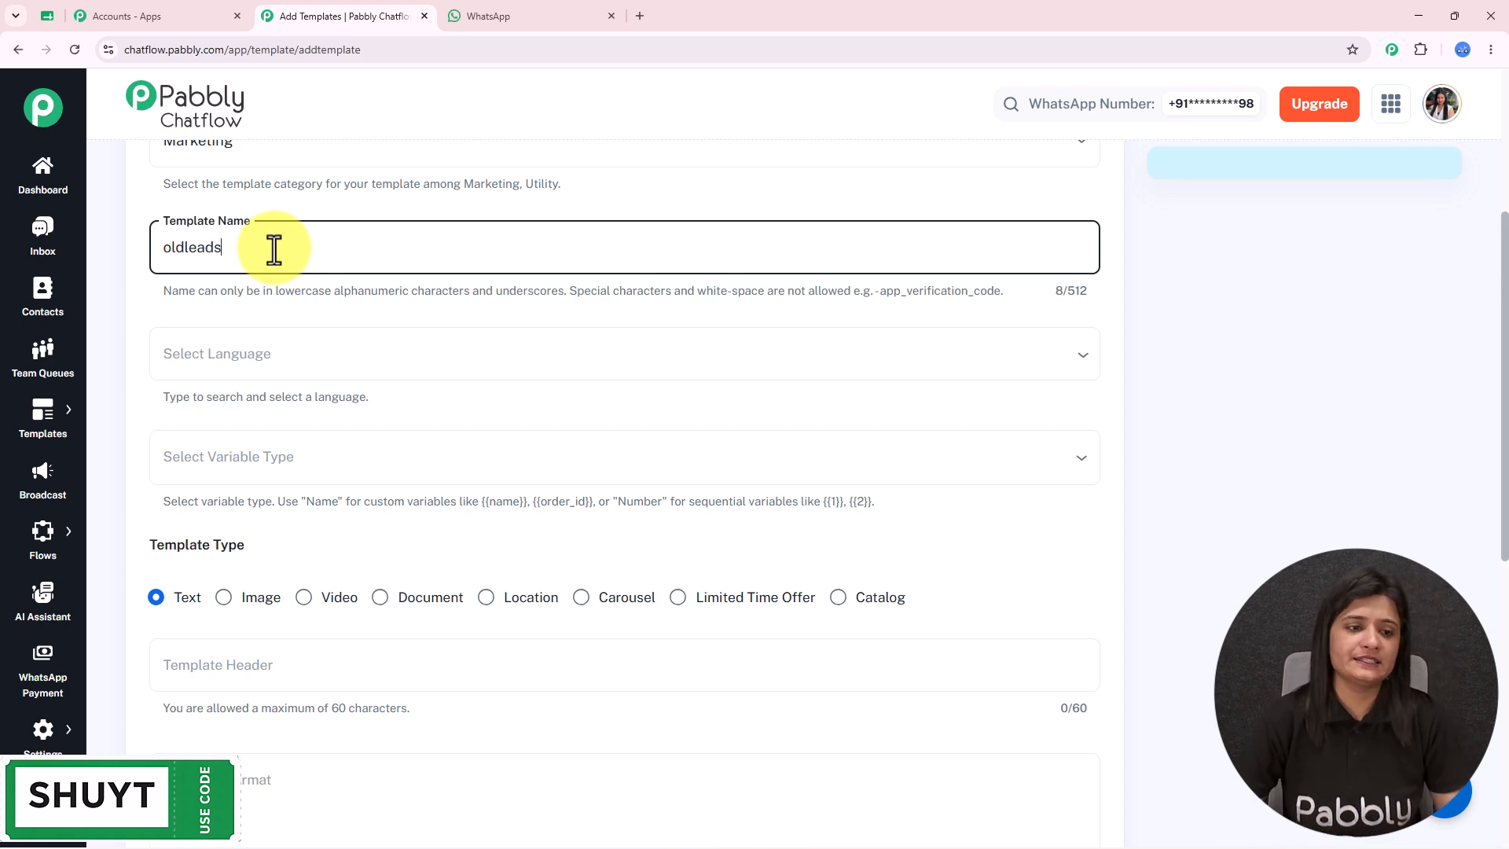
left_click(302, 358)
type("engl")
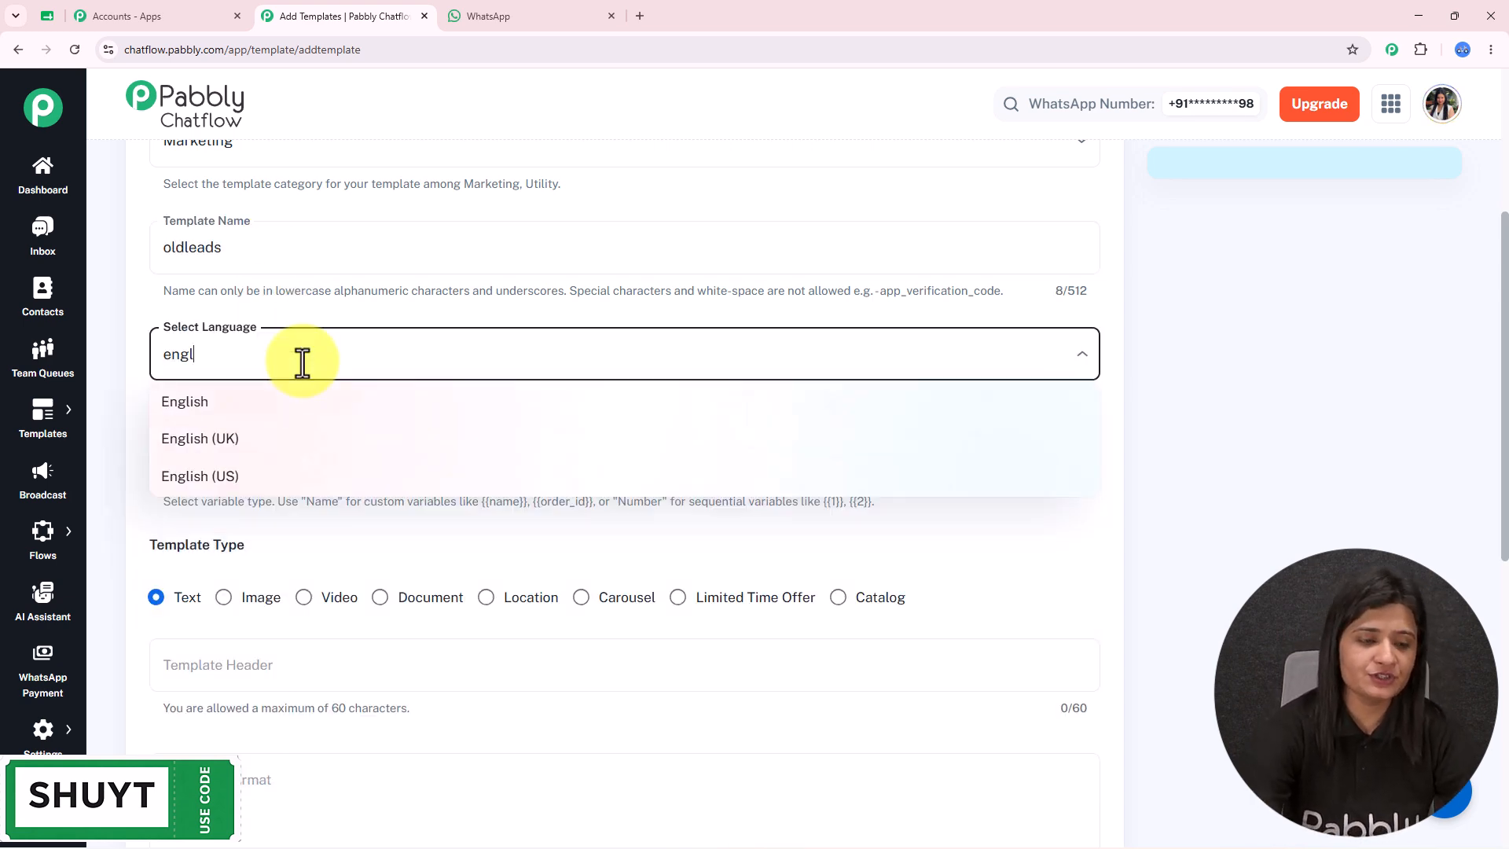
left_click(338, 399)
- Set the variable type to Number and leave the template header empty
scroll(426, 318, "down", 2)
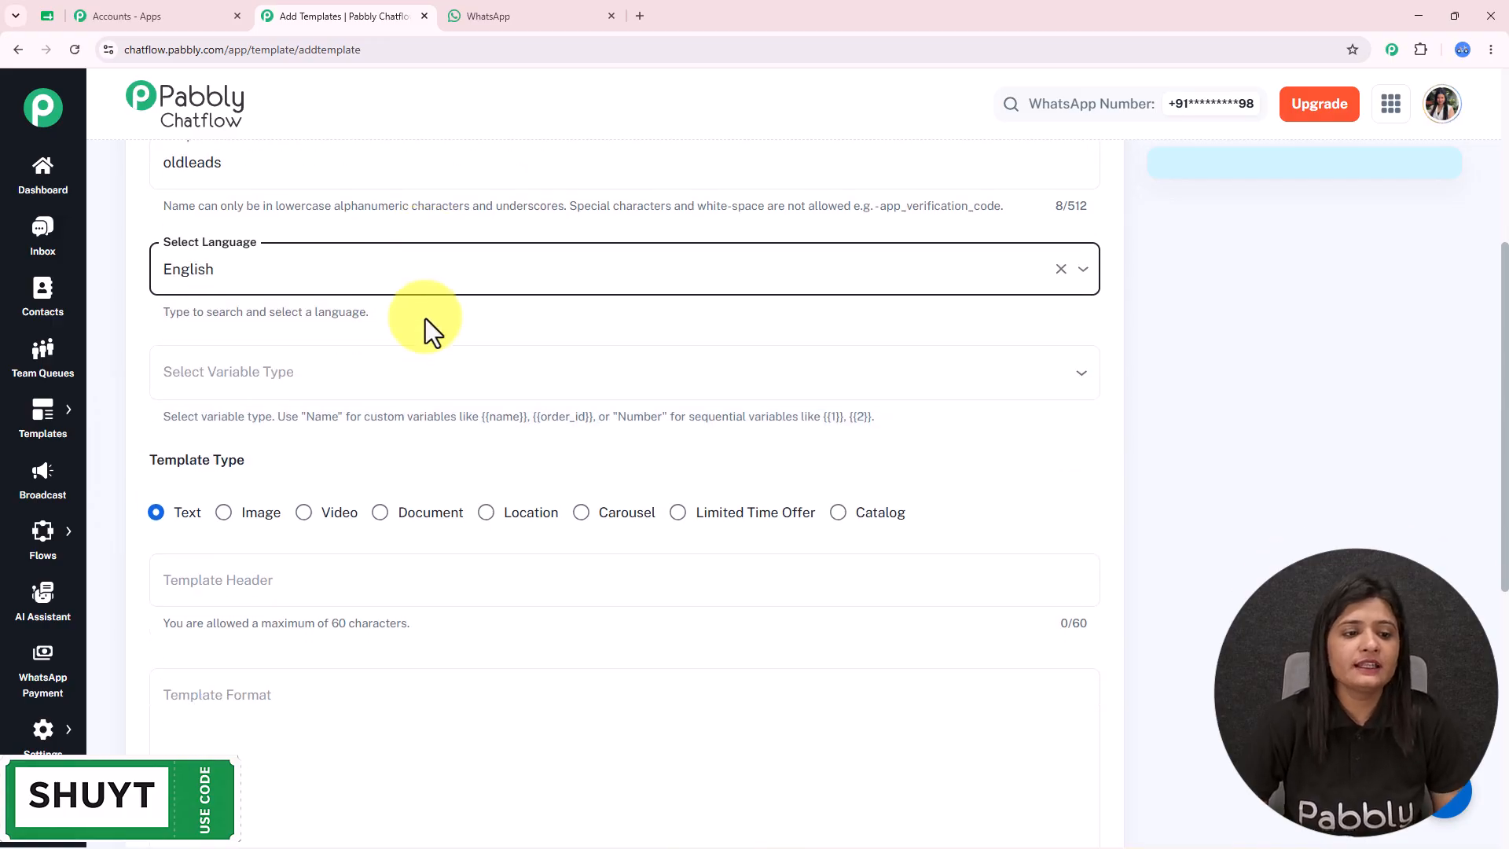
left_click(336, 319)
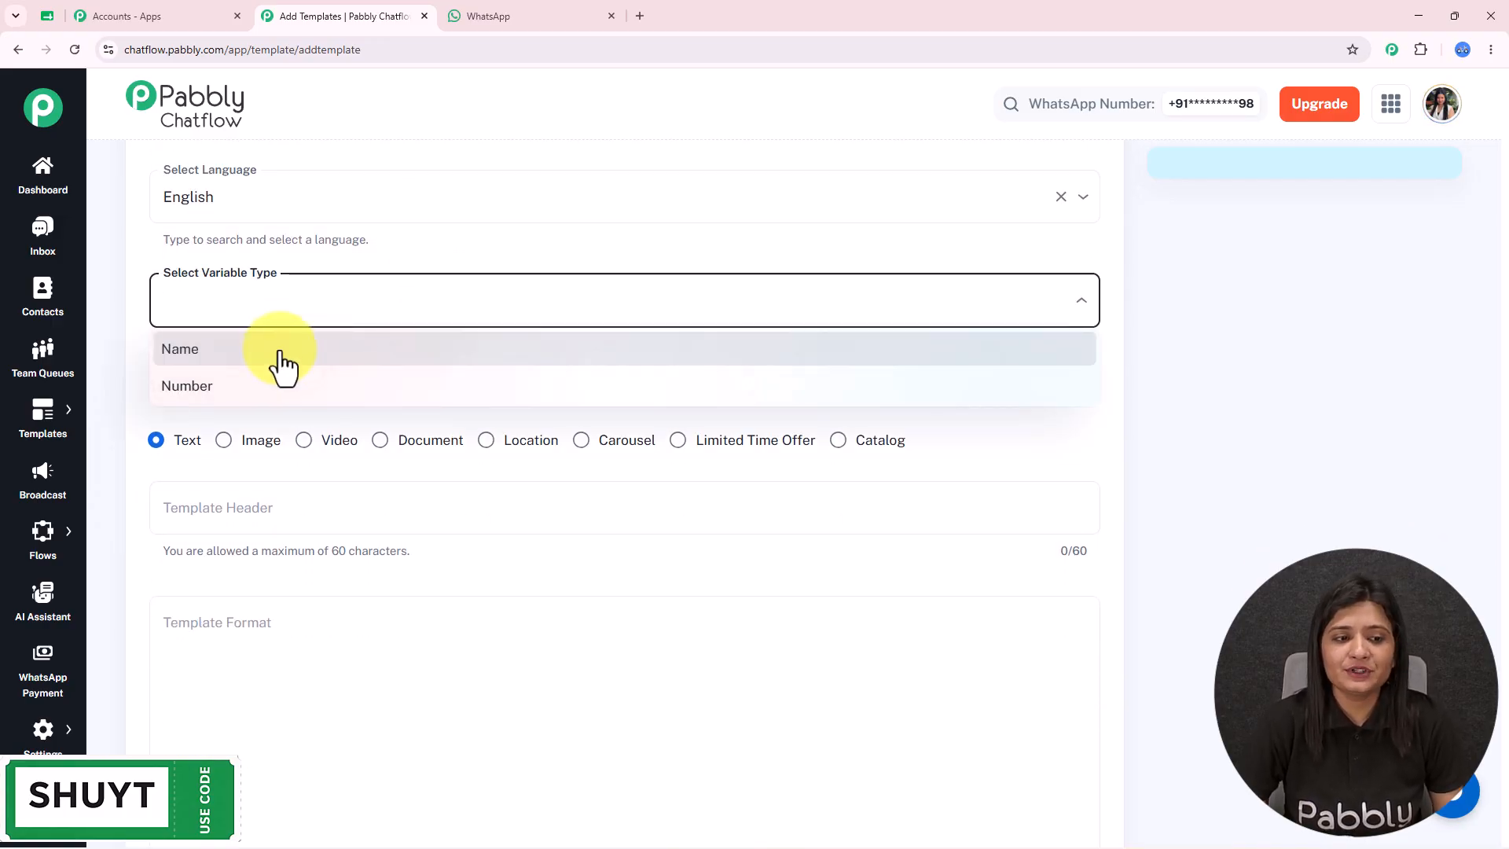
left_click(269, 387)
scroll(353, 312, "down", 2)
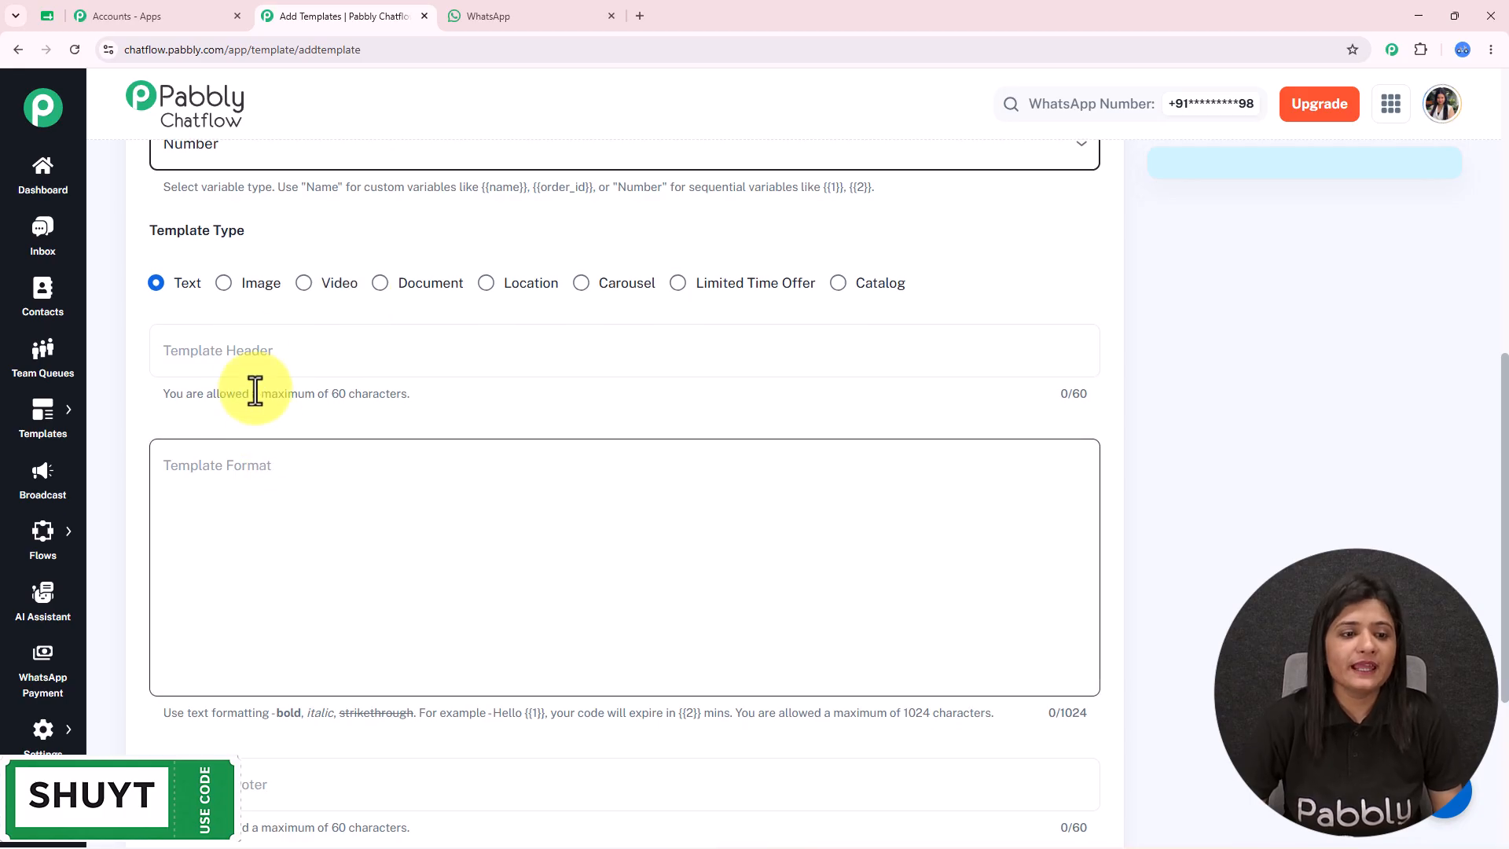
left_click(248, 364)
type("welcome")
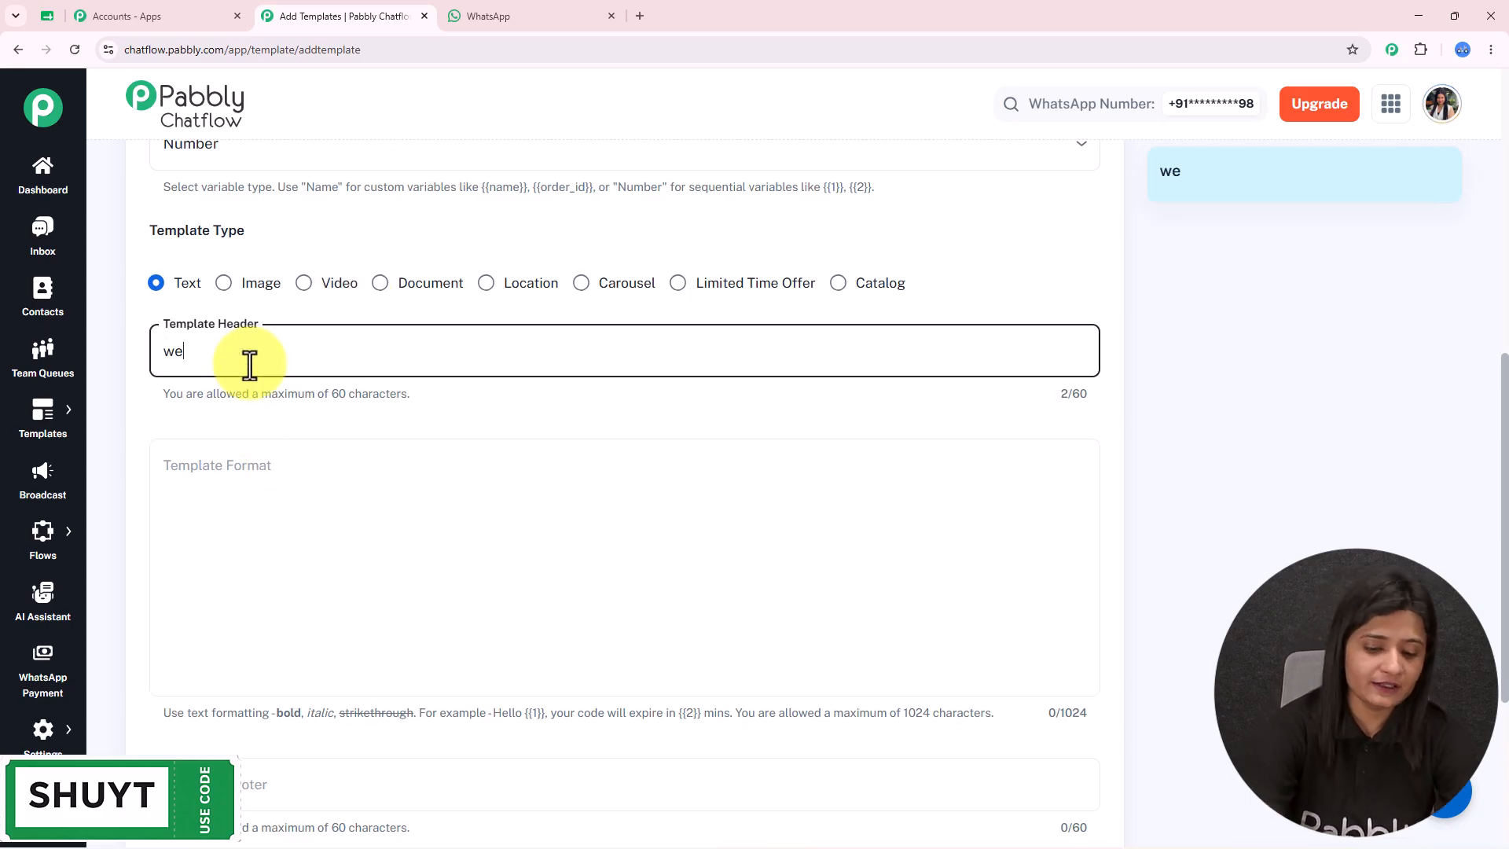
key("BackSpace")
key("BackSpace")
key("BackSpace")
key("BackSpace")
key("BackSpace")
key("BackSpace")
key("BackSpace")
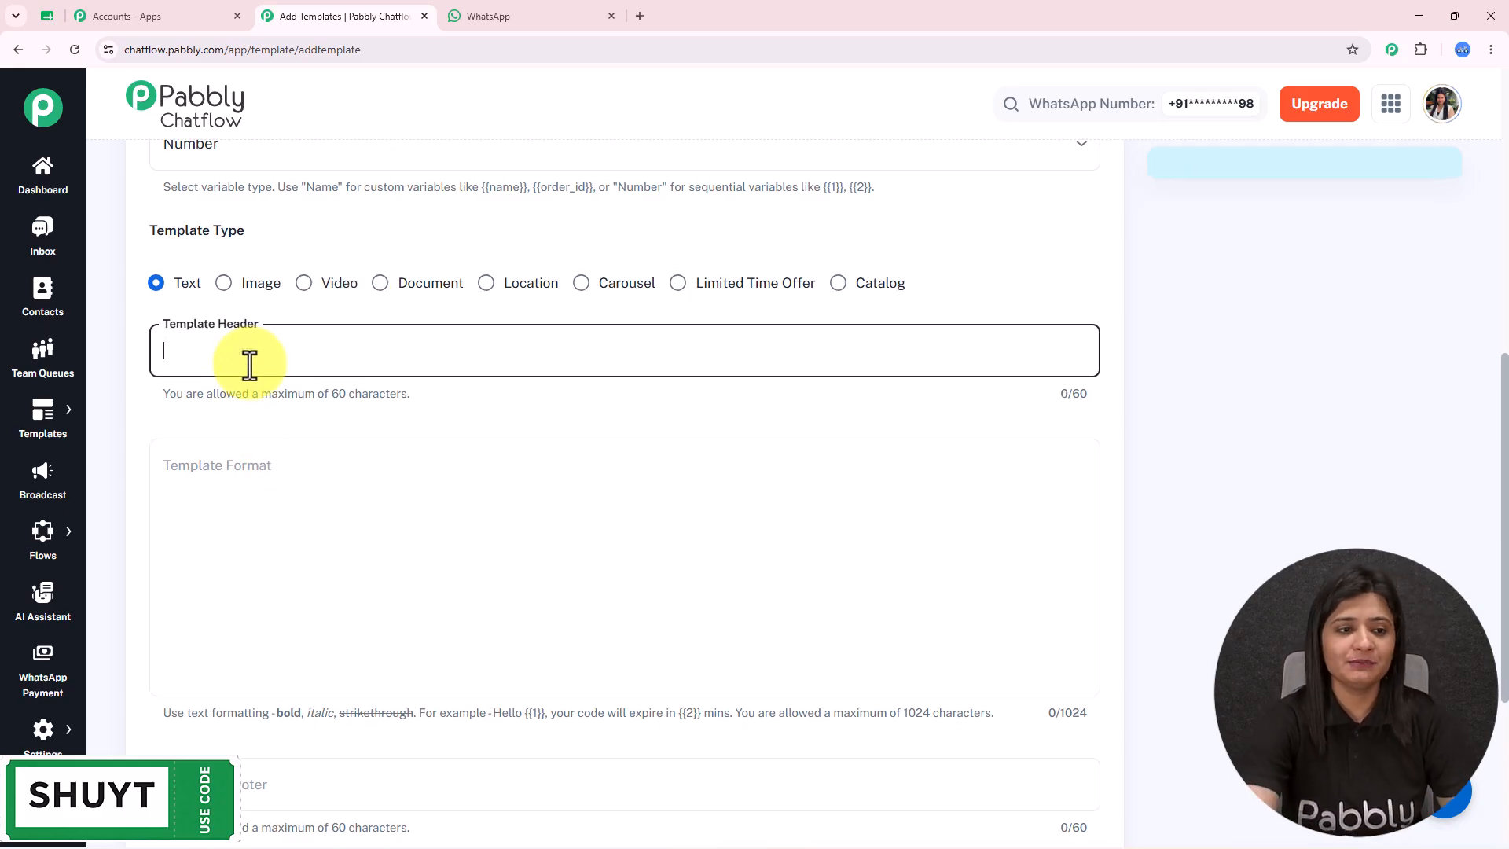
left_click(301, 517)
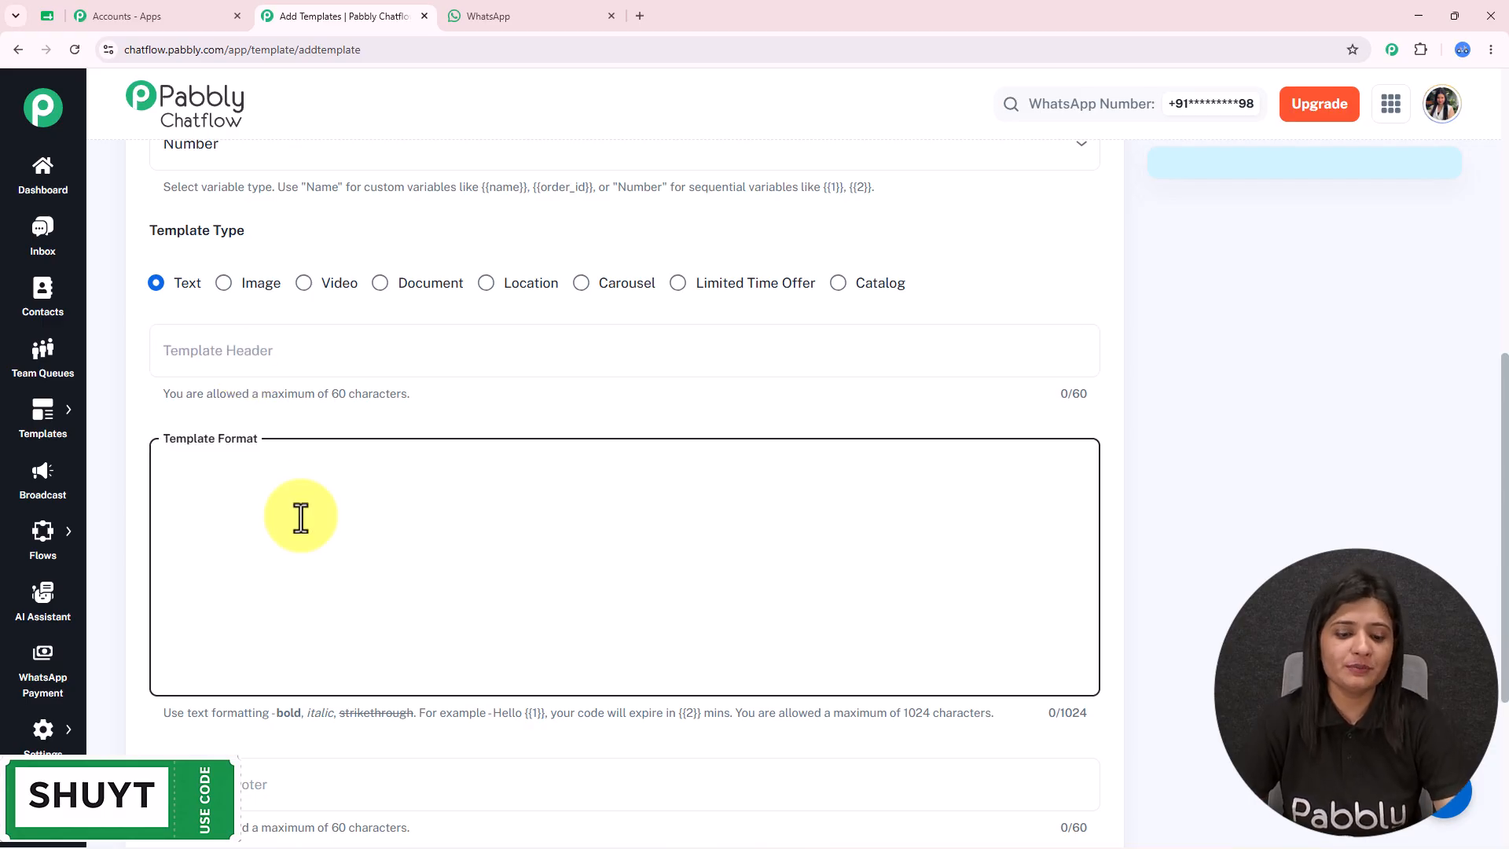
- Paste the prepared reconnect message into the Template Format body
type("Hi {{1}} 👋  We noticed you had enquired about our services a while ago. Just checking in to see if you're still looking for a solution. We'd be happy to answer your questions or help you get started.  Reply YES if you'd like to reconnect.")
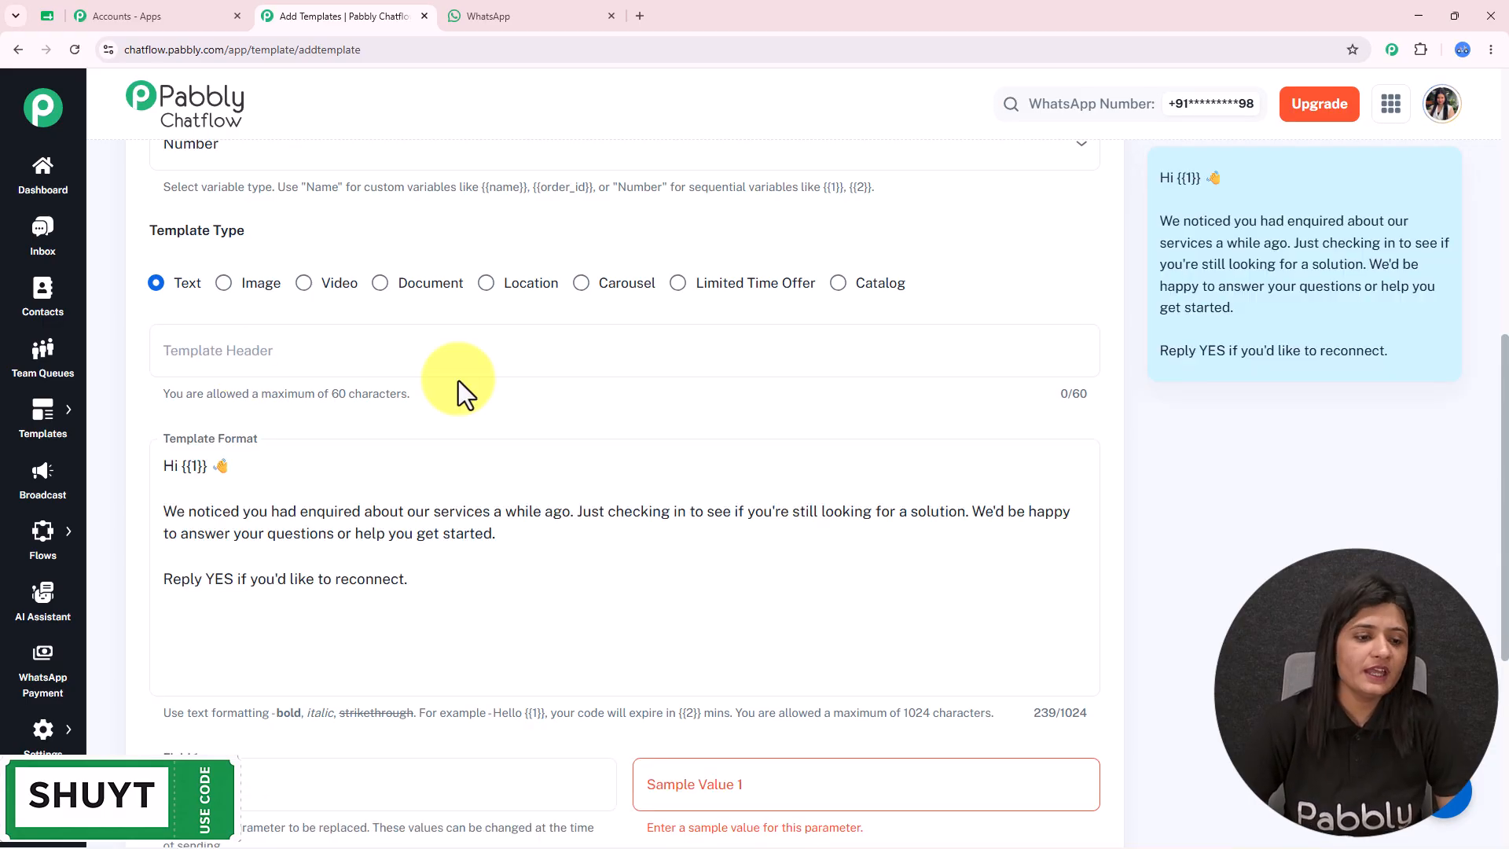
left_click_drag(409, 579, 160, 461)
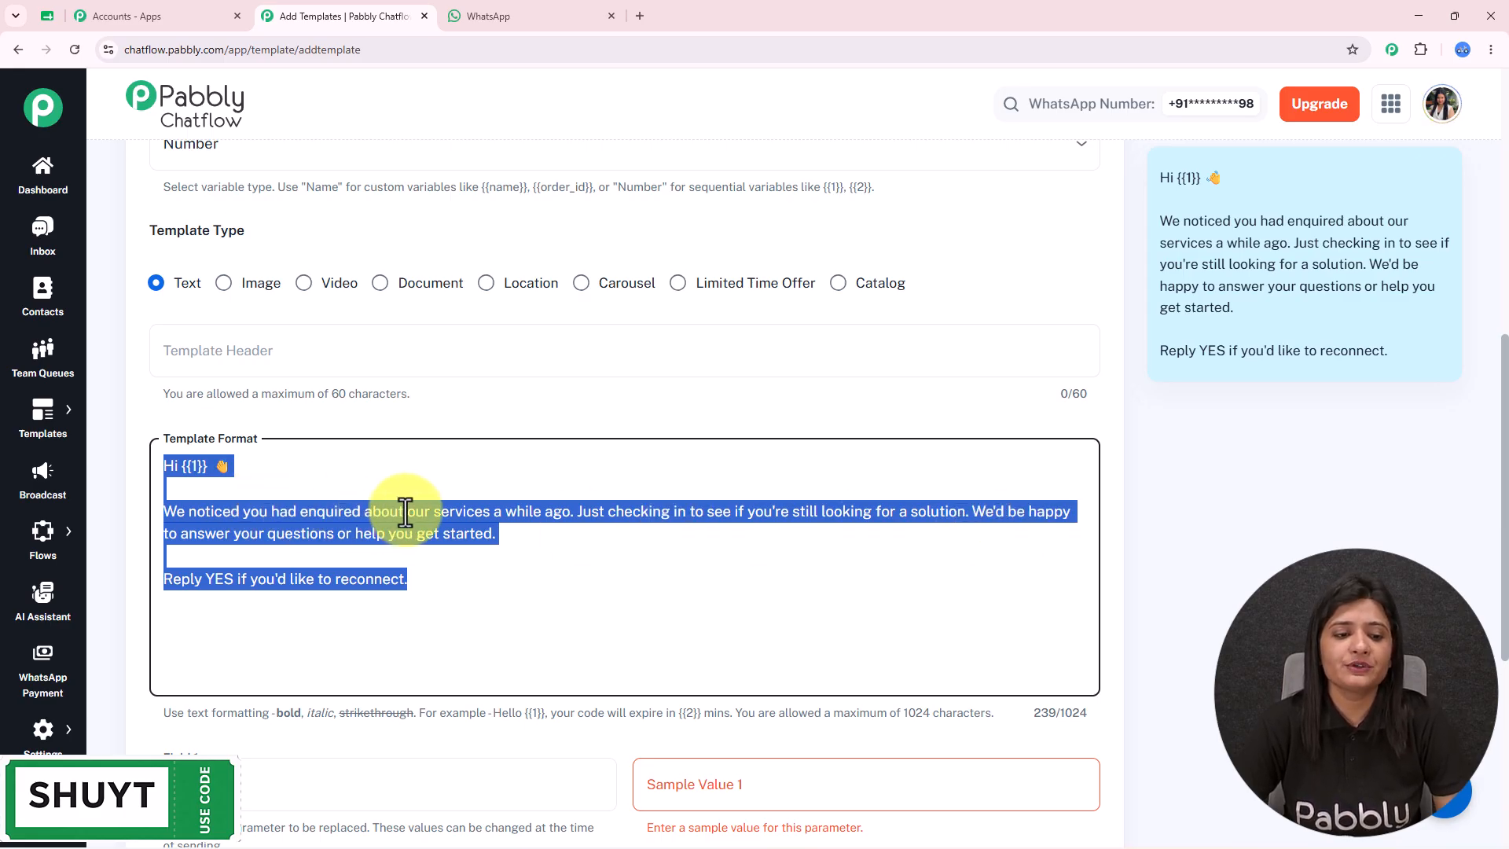
scroll(597, 488, "down", 1)
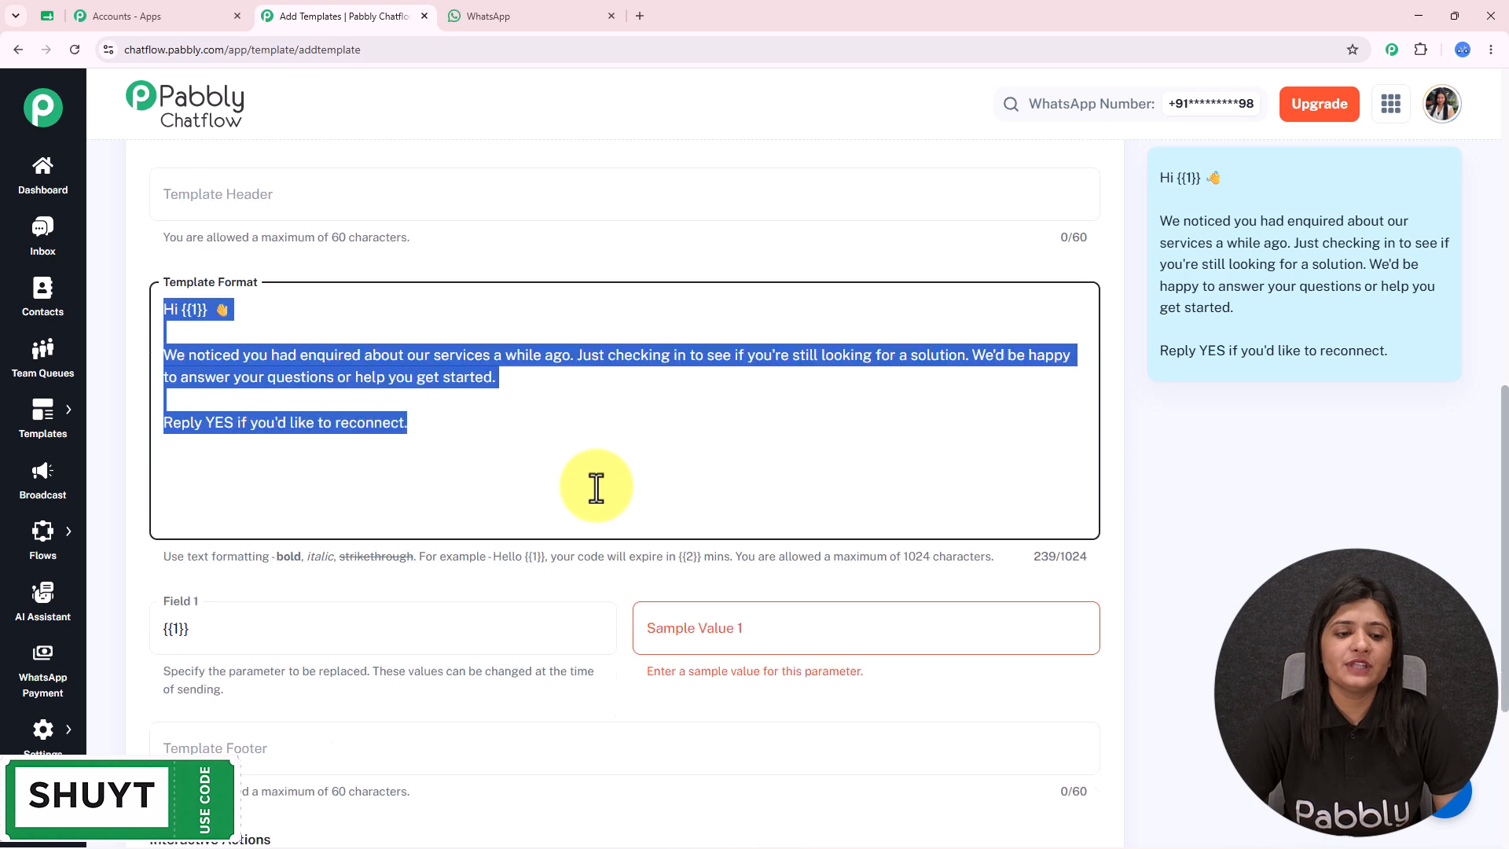
scroll(596, 488, "down", 3)
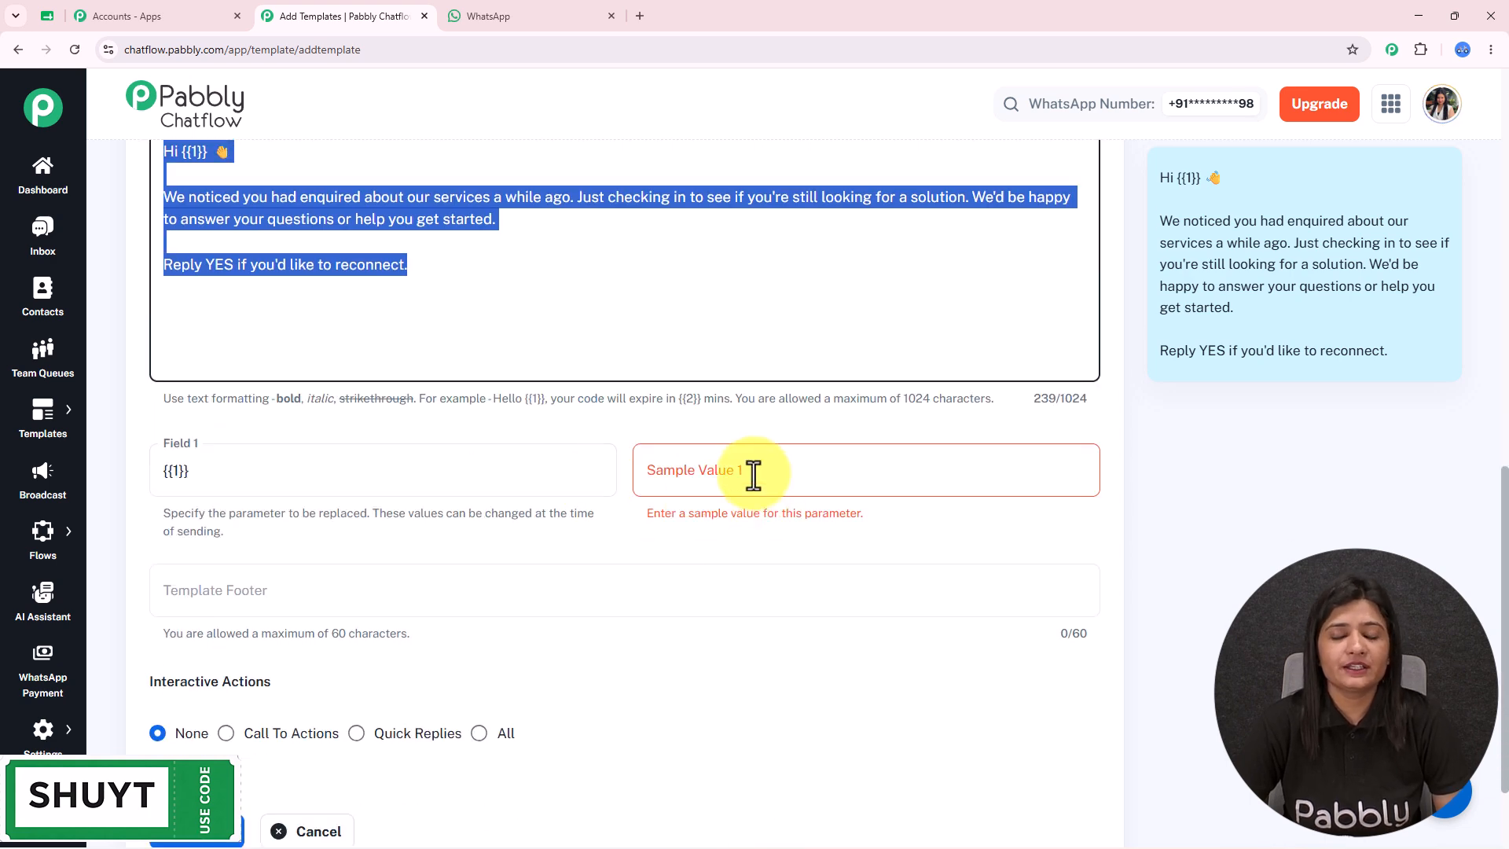
scroll(313, 370, "up", 2)
left_click(186, 312)
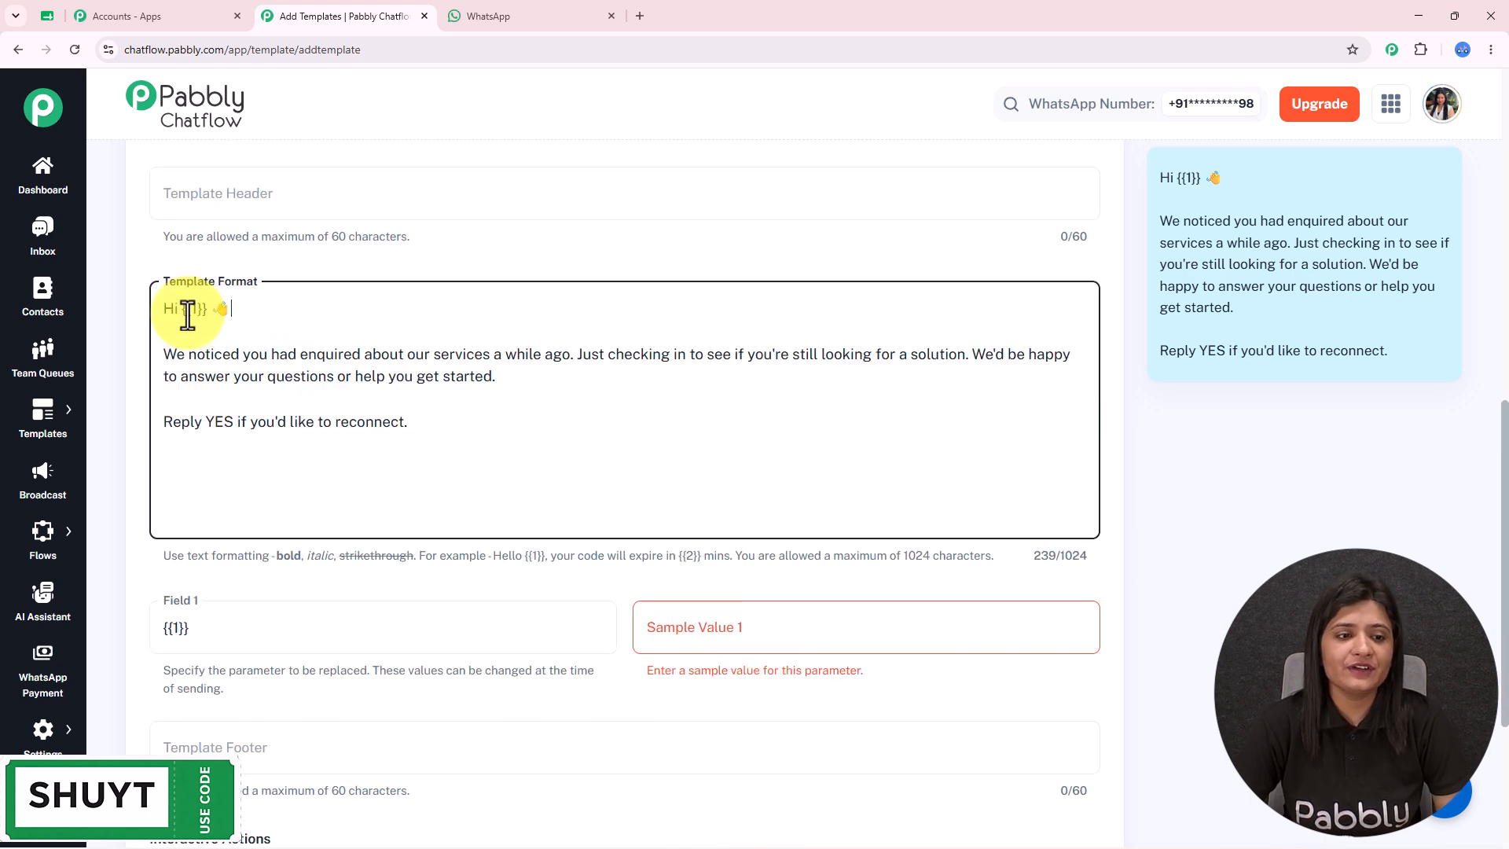
- Highlight the {{1}} placeholder after 'Hi' and bring up the Customer Details spreadsheet
left_click_drag(183, 309, 202, 309)
scroll(225, 387, "up", 3)
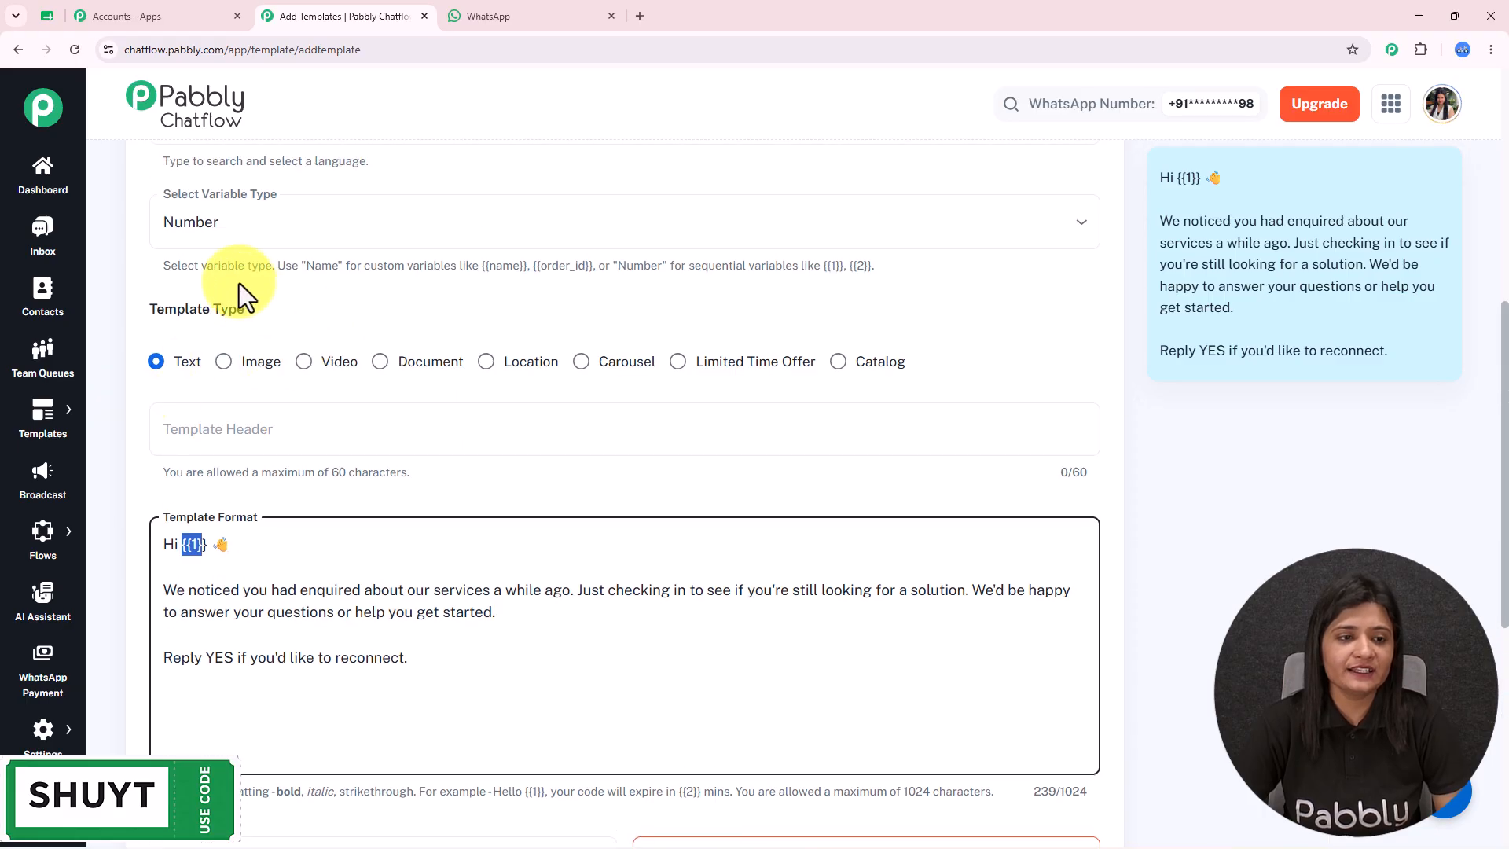
left_click(211, 548)
left_click_drag(211, 547, 182, 544)
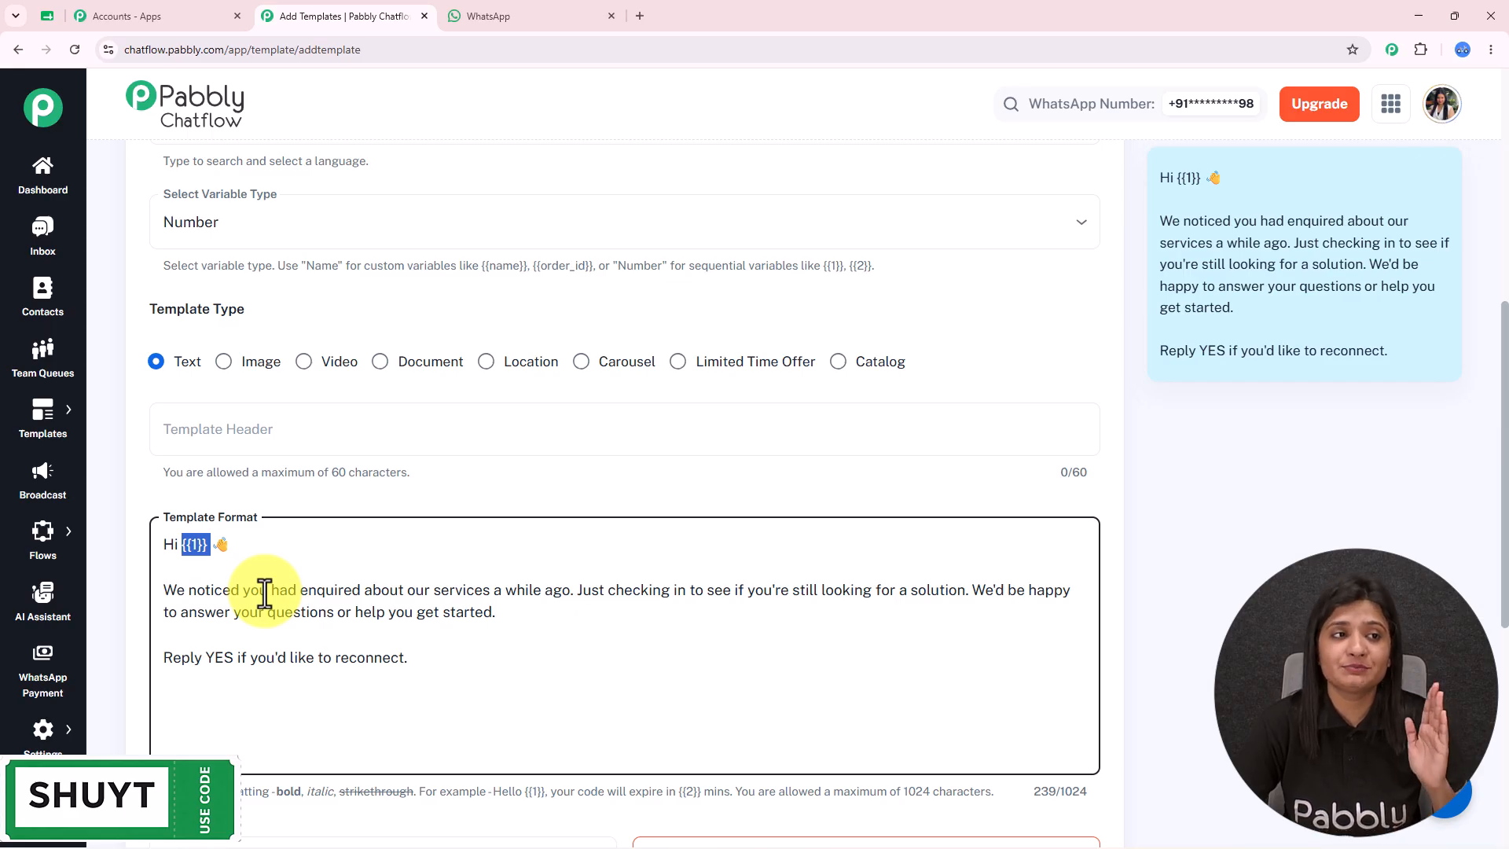
left_click(47, 16)
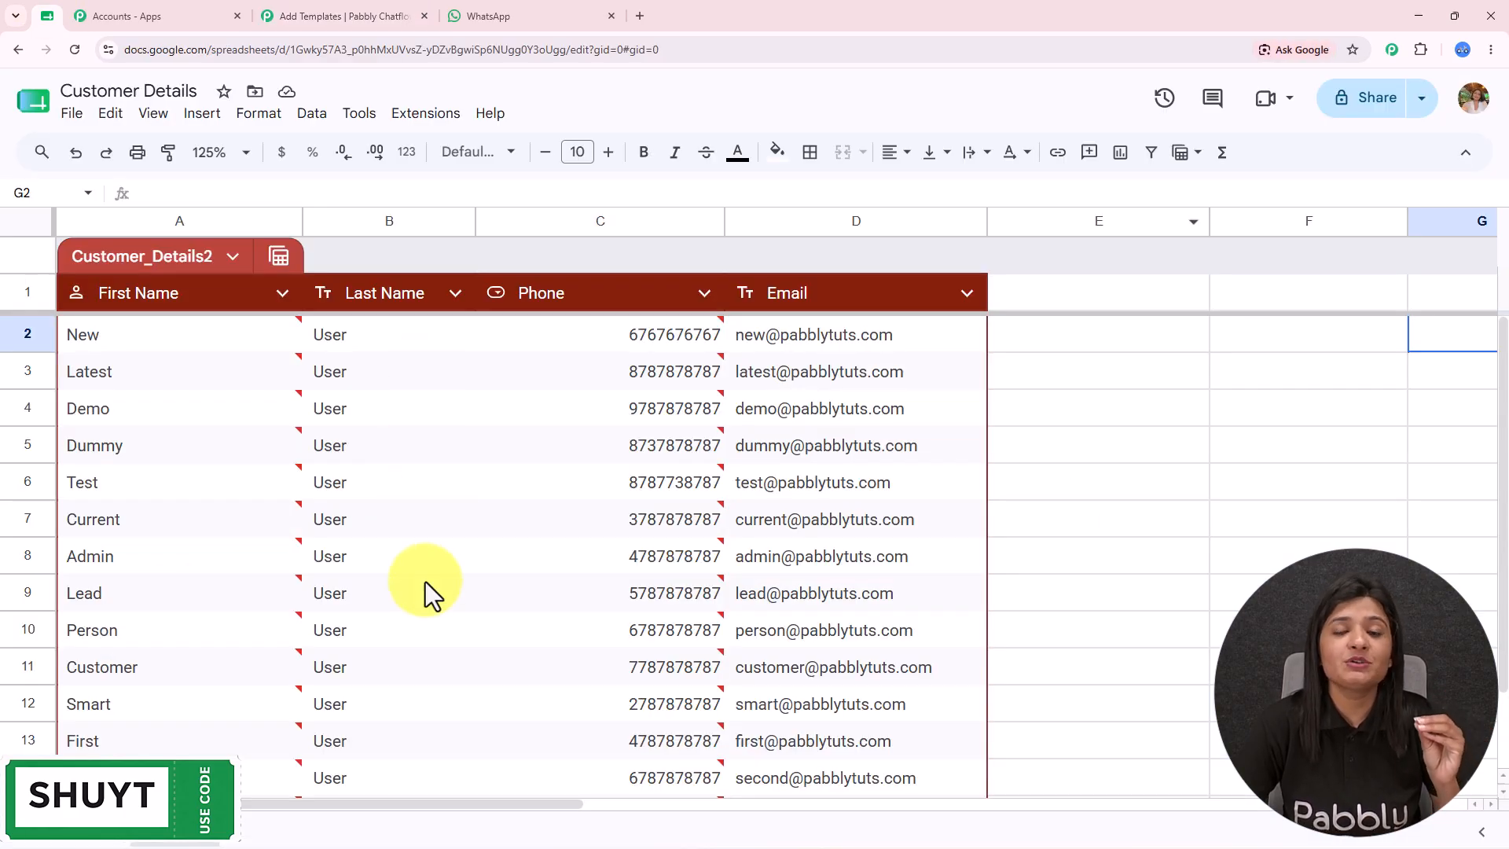
- Back on the template form, enter 'Demo' as the sample value for {{1}}
left_click(550, 16)
left_click(358, 15)
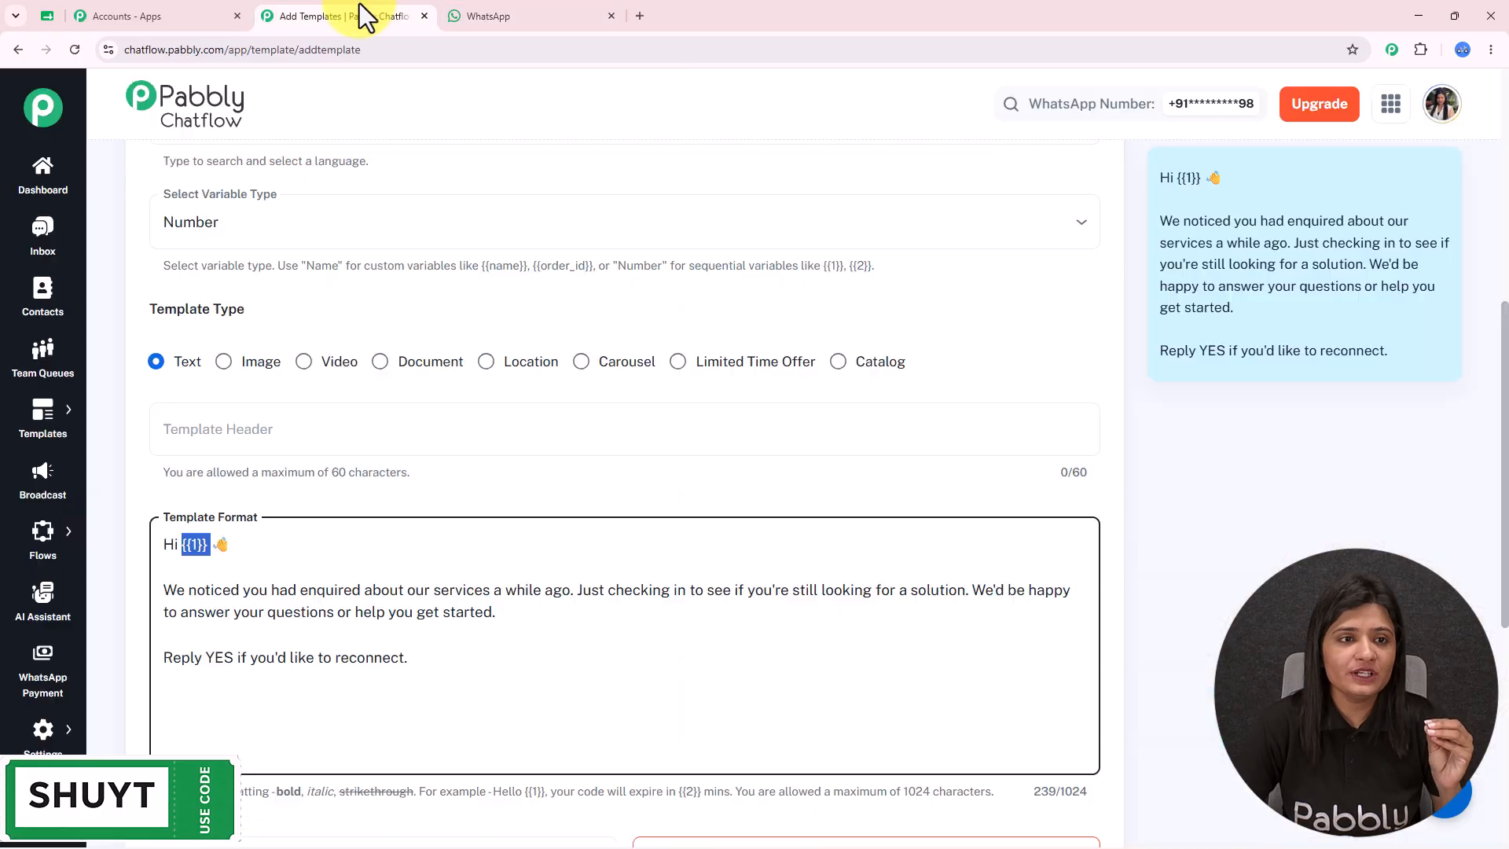
scroll(595, 515, "down", 3)
left_click(737, 648)
type("Demo")
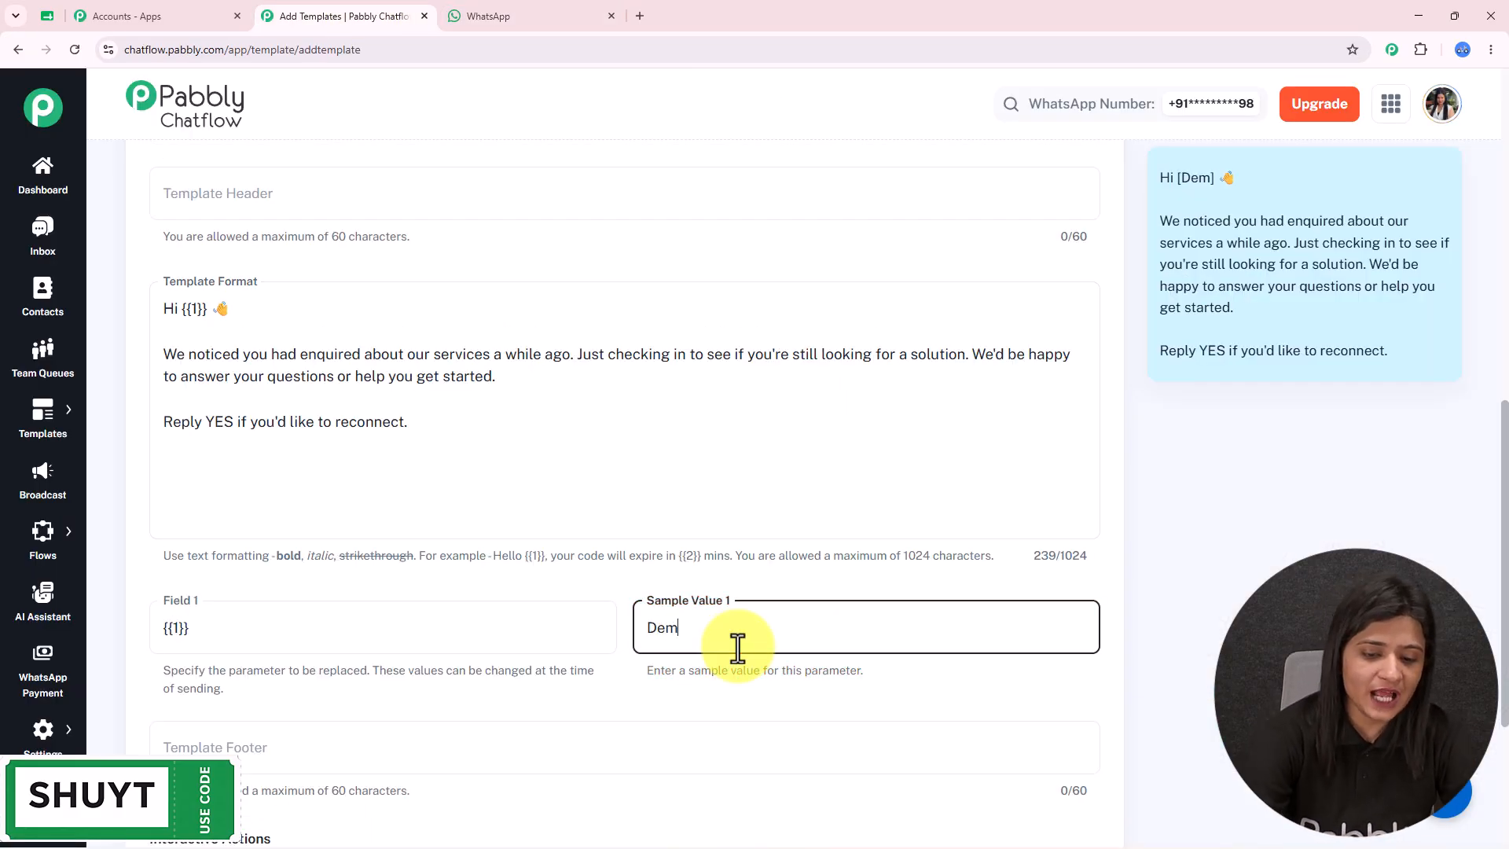
- Review the Hi [Demo] preview and Interactive Actions, then submit the oldleads template
scroll(821, 494, "up", 2)
scroll(822, 493, "down", 3)
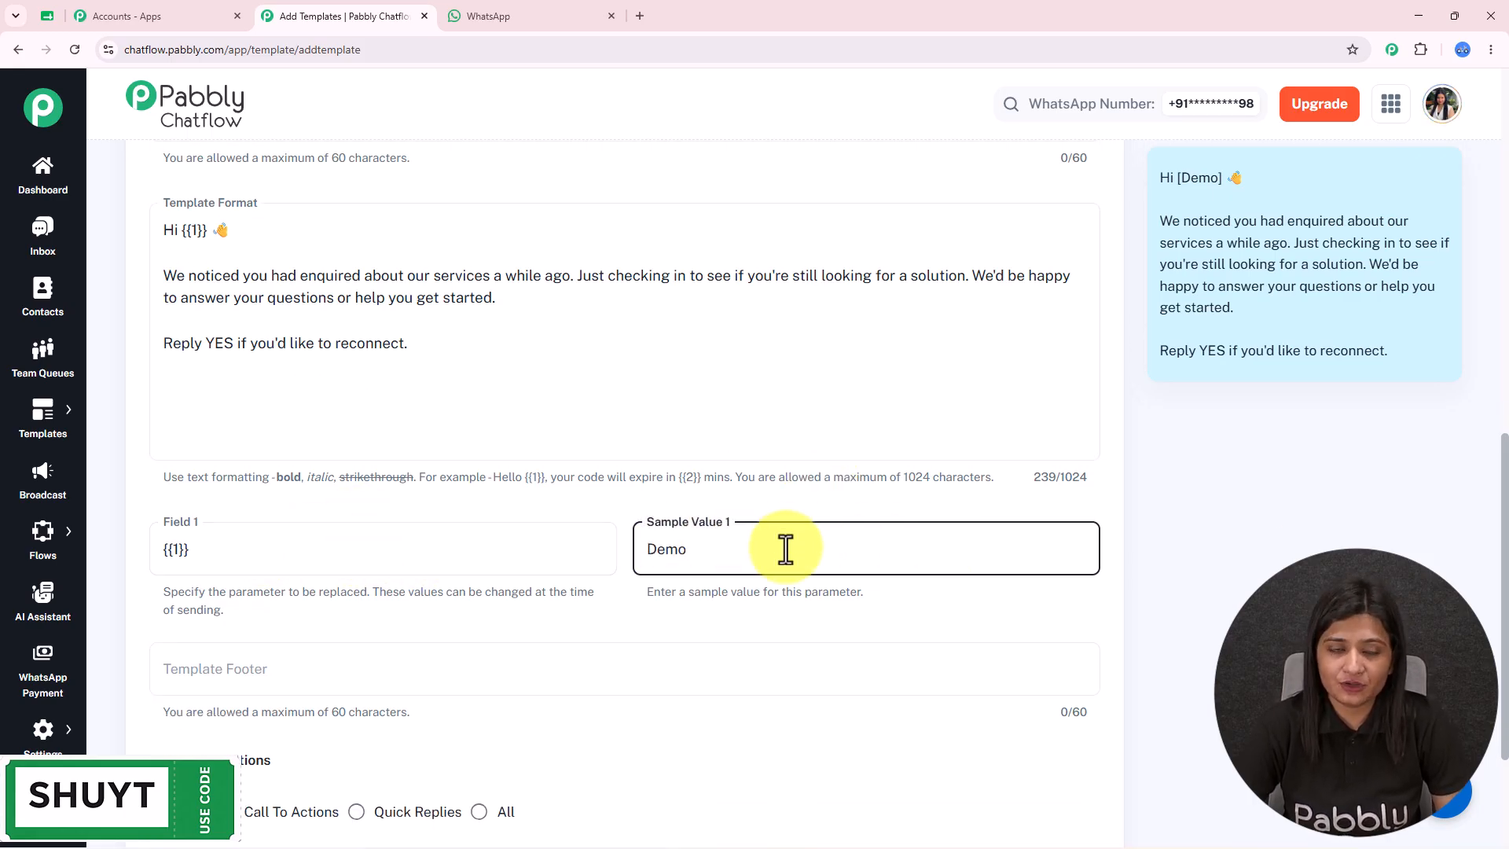
scroll(774, 541, "down", 3)
scroll(479, 457, "up", 7)
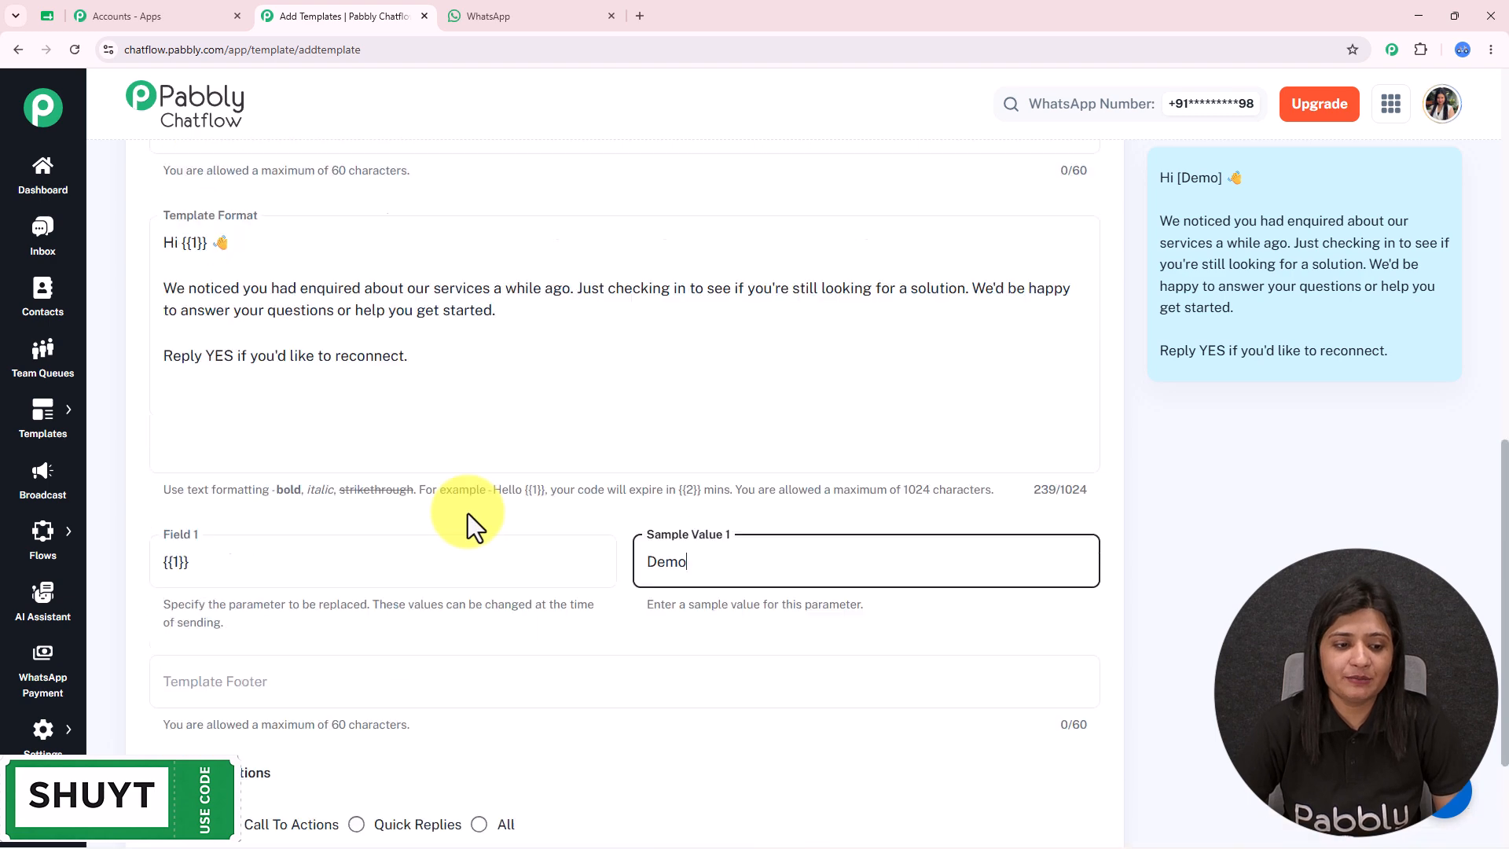
left_click_drag(149, 336, 276, 358)
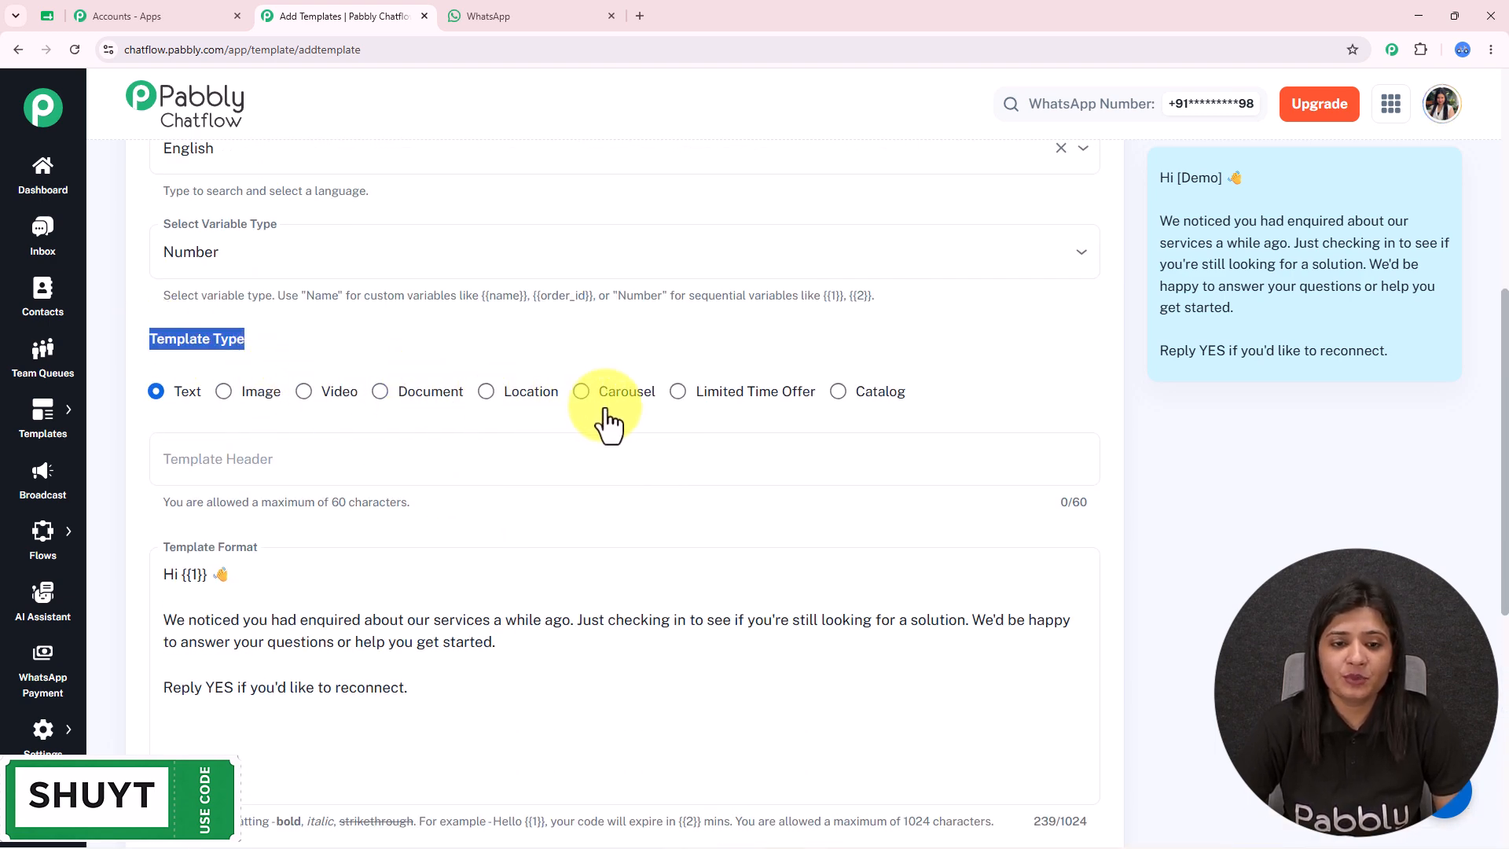
scroll(672, 440, "down", 4)
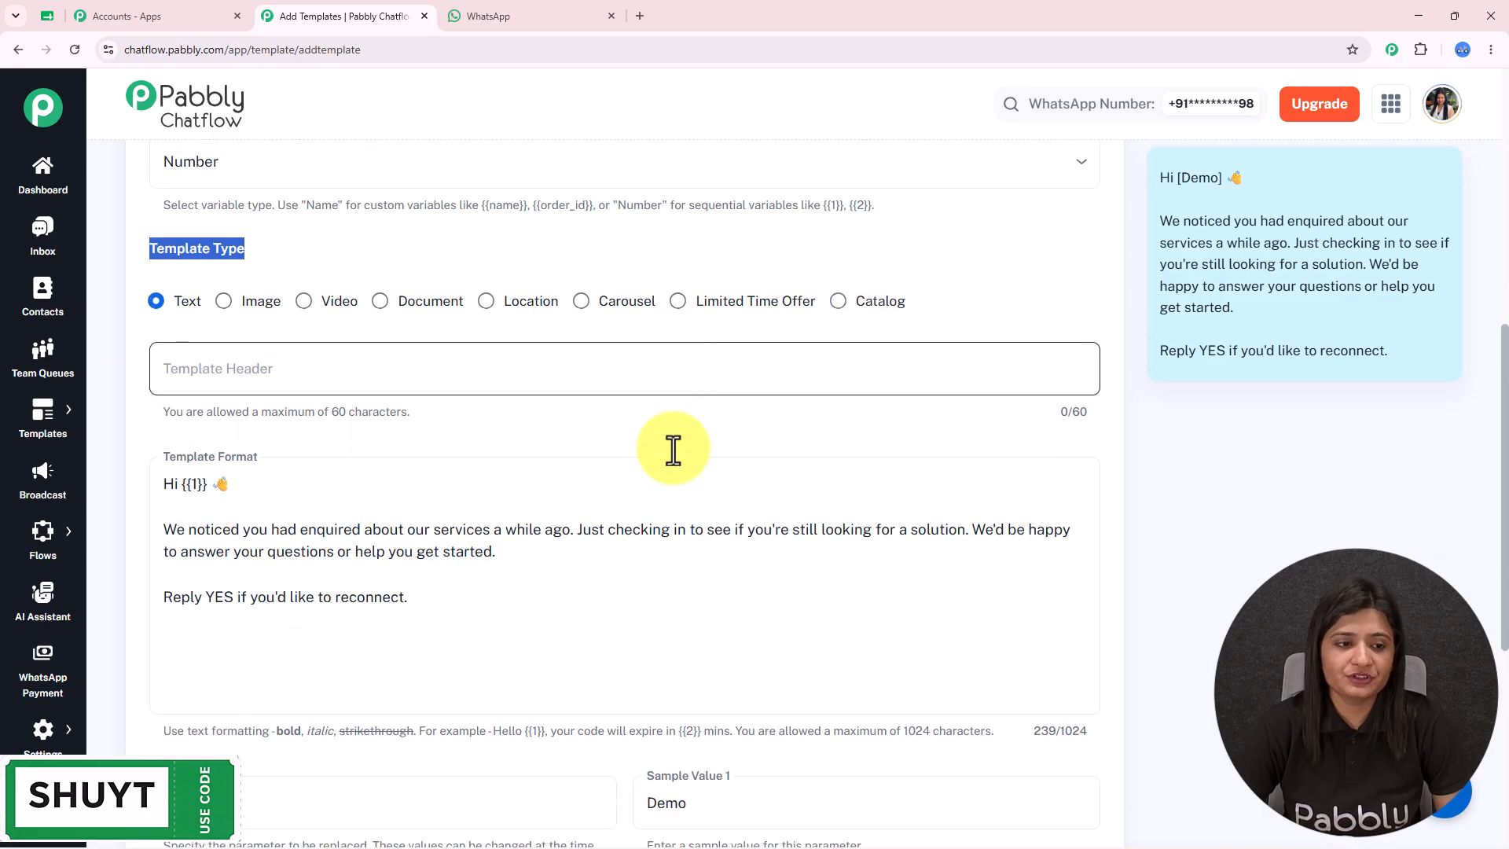
scroll(673, 449, "down", 2)
left_click_drag(1165, 178, 1366, 316)
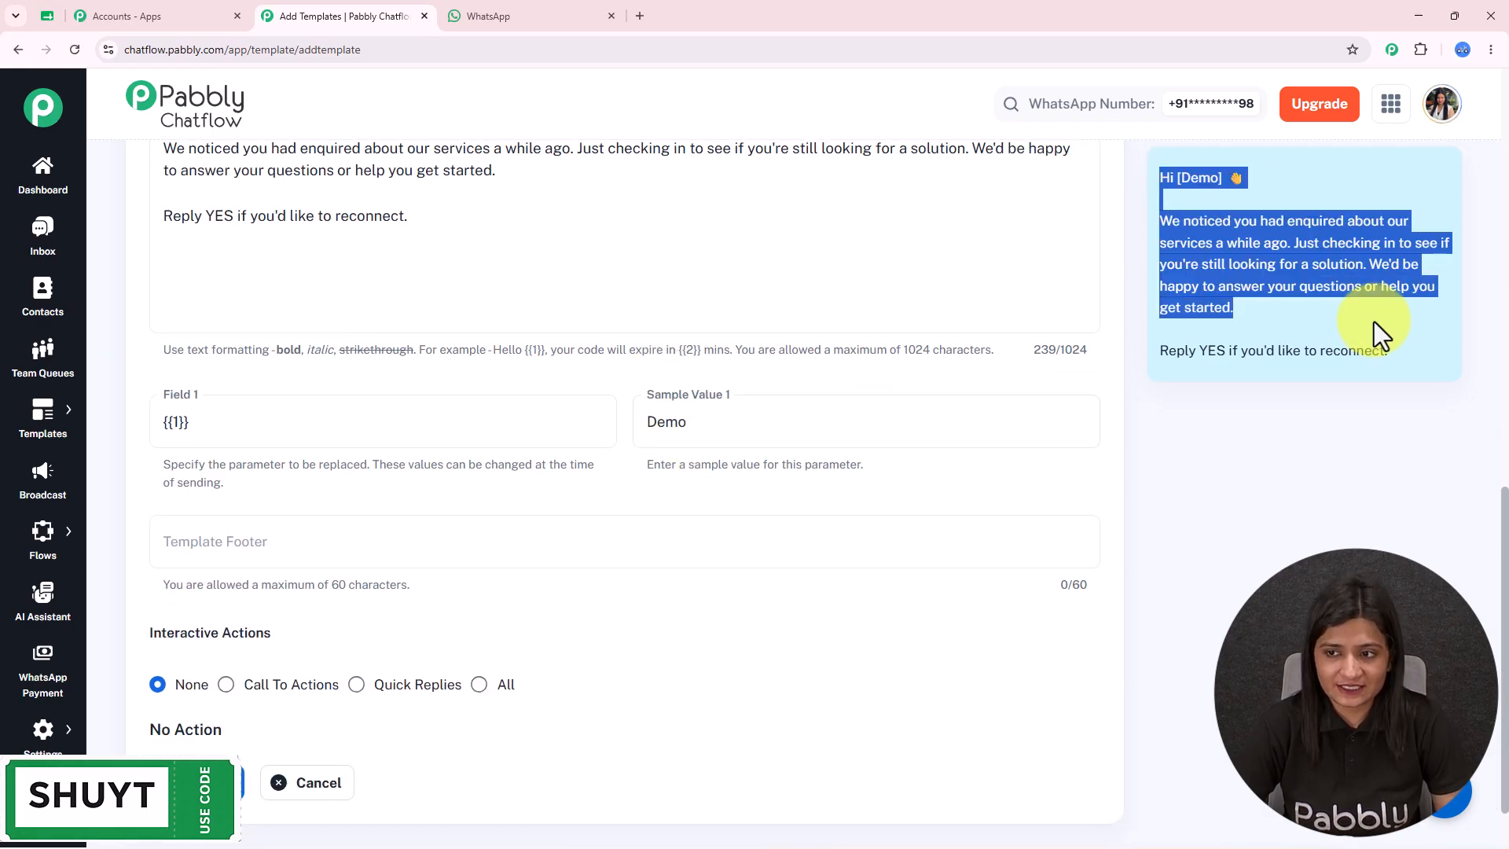
left_click_drag(1366, 316, 1317, 352)
left_click_drag(149, 555, 360, 568)
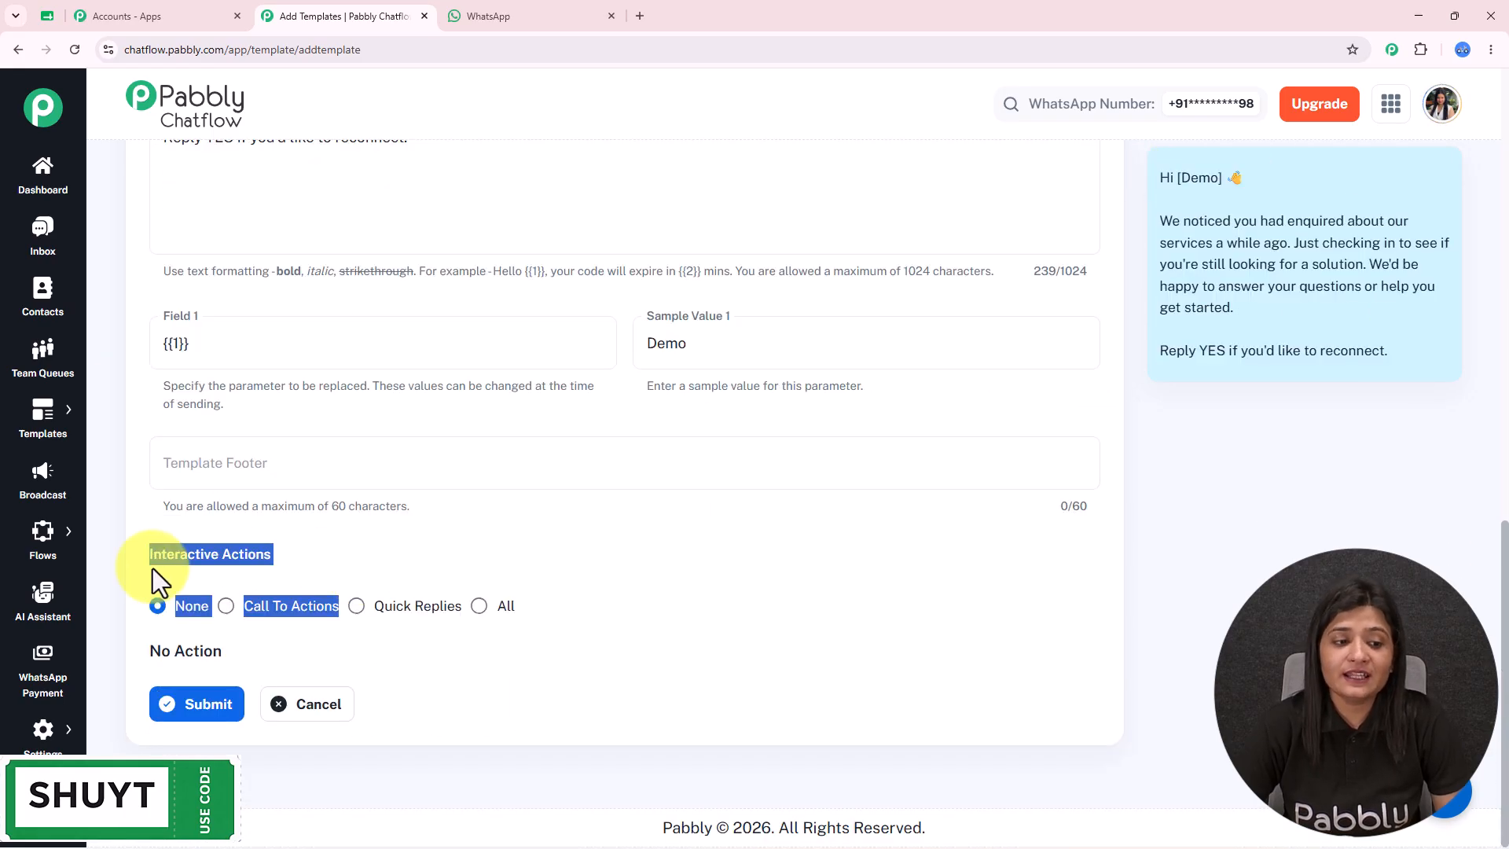
left_click(152, 568)
left_click_drag(147, 560, 635, 610)
left_click(635, 610)
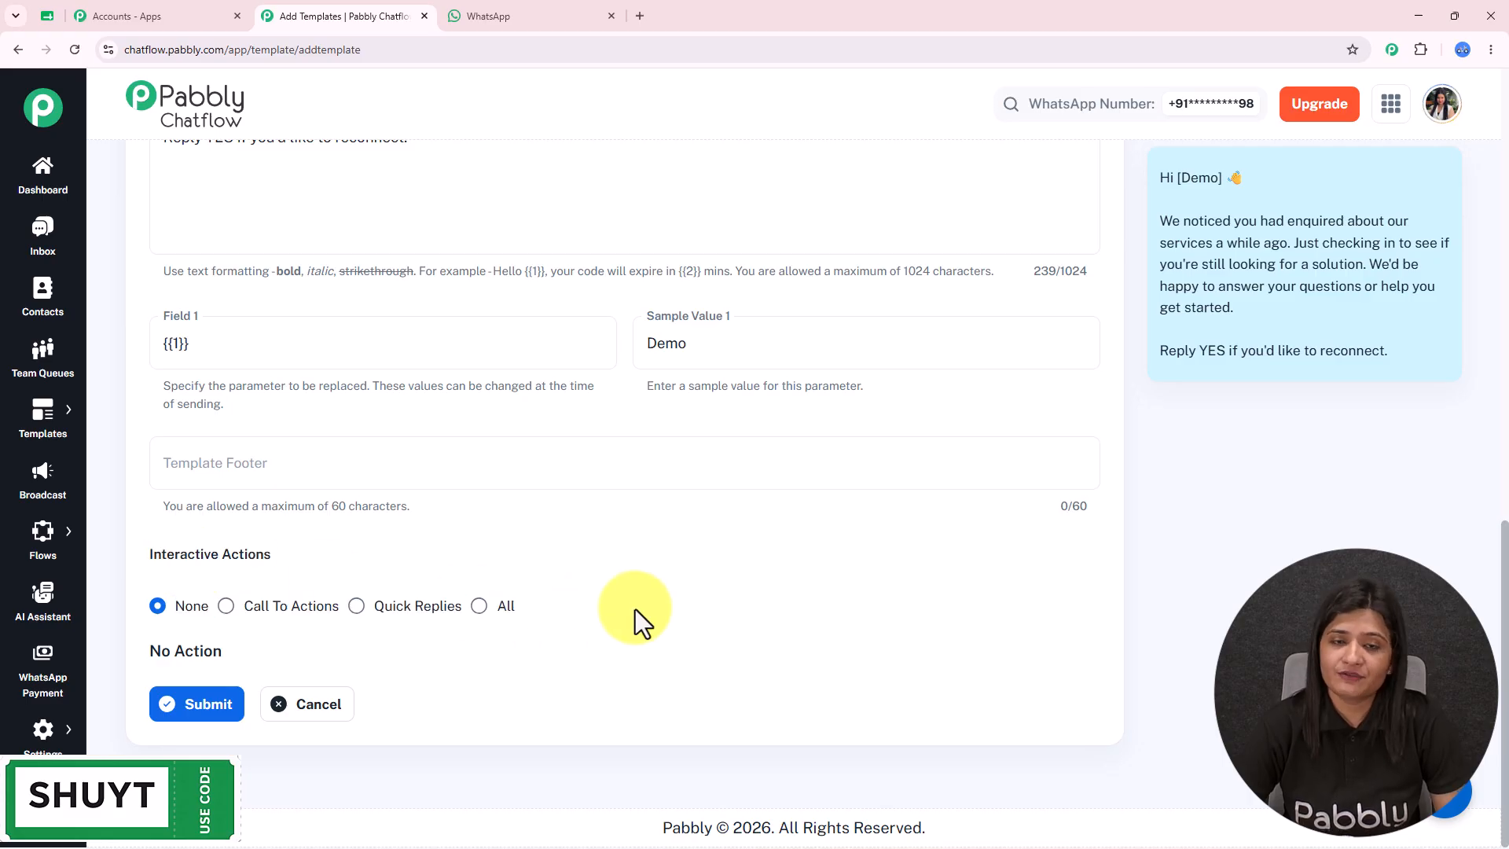
left_click(198, 705)
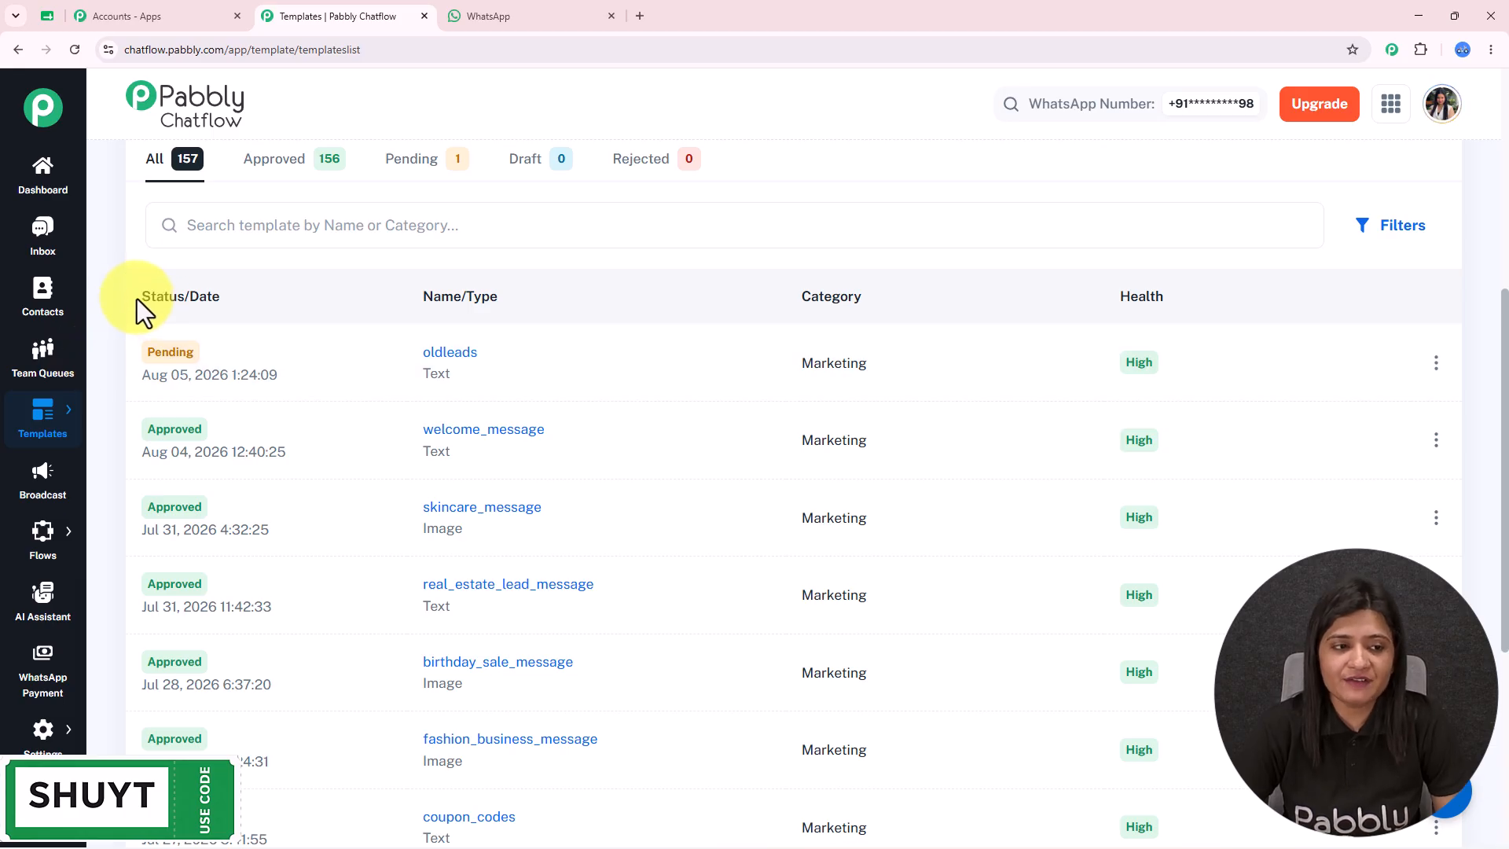
- Confirm oldleads is listed as Pending and open Broadcast from the sidebar in a new tab
left_click_drag(137, 298, 318, 301)
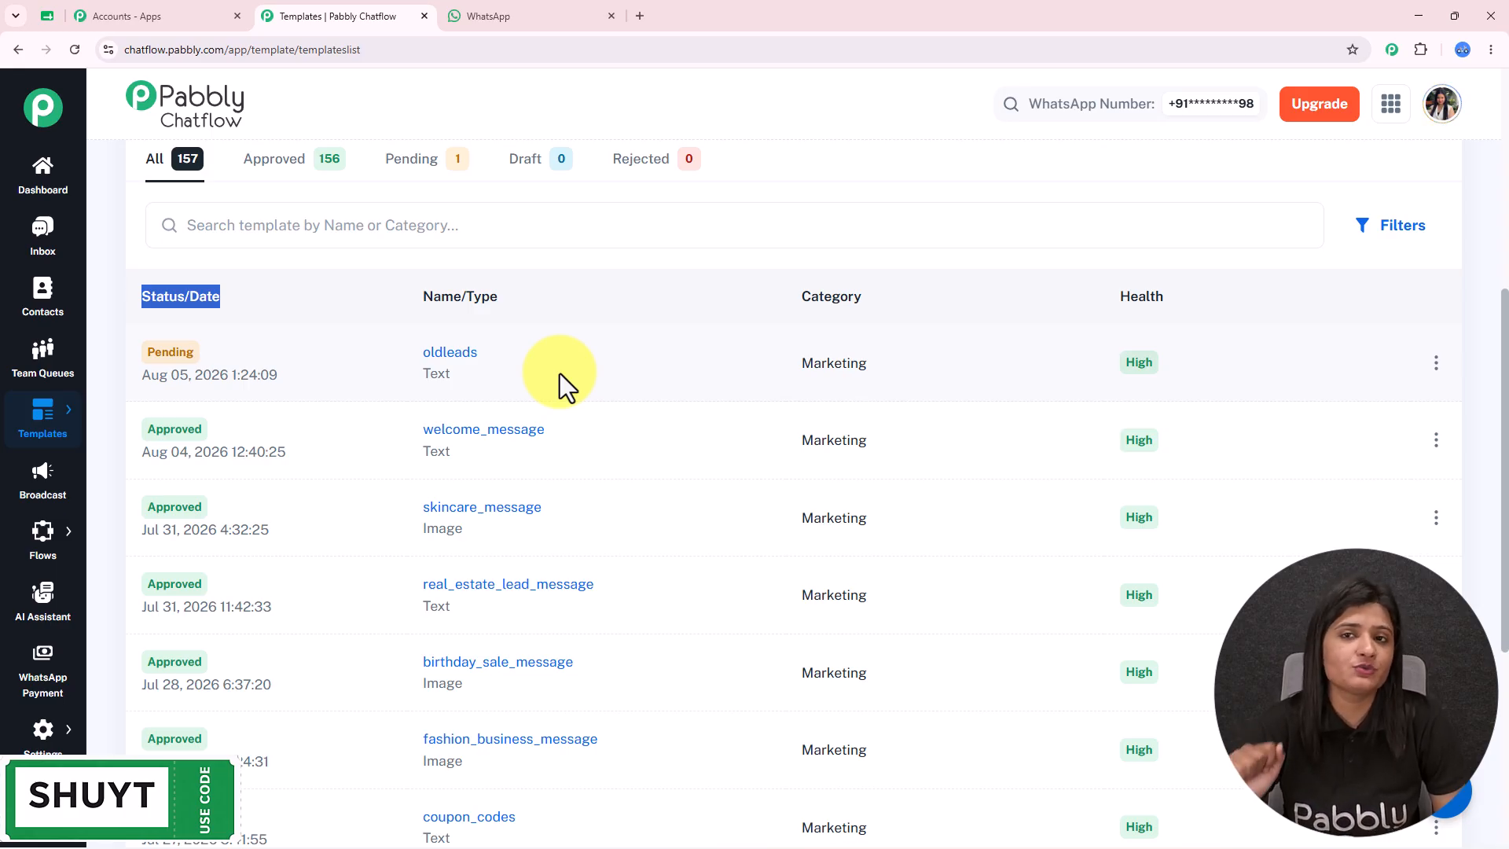
scroll(560, 374, "down", 3)
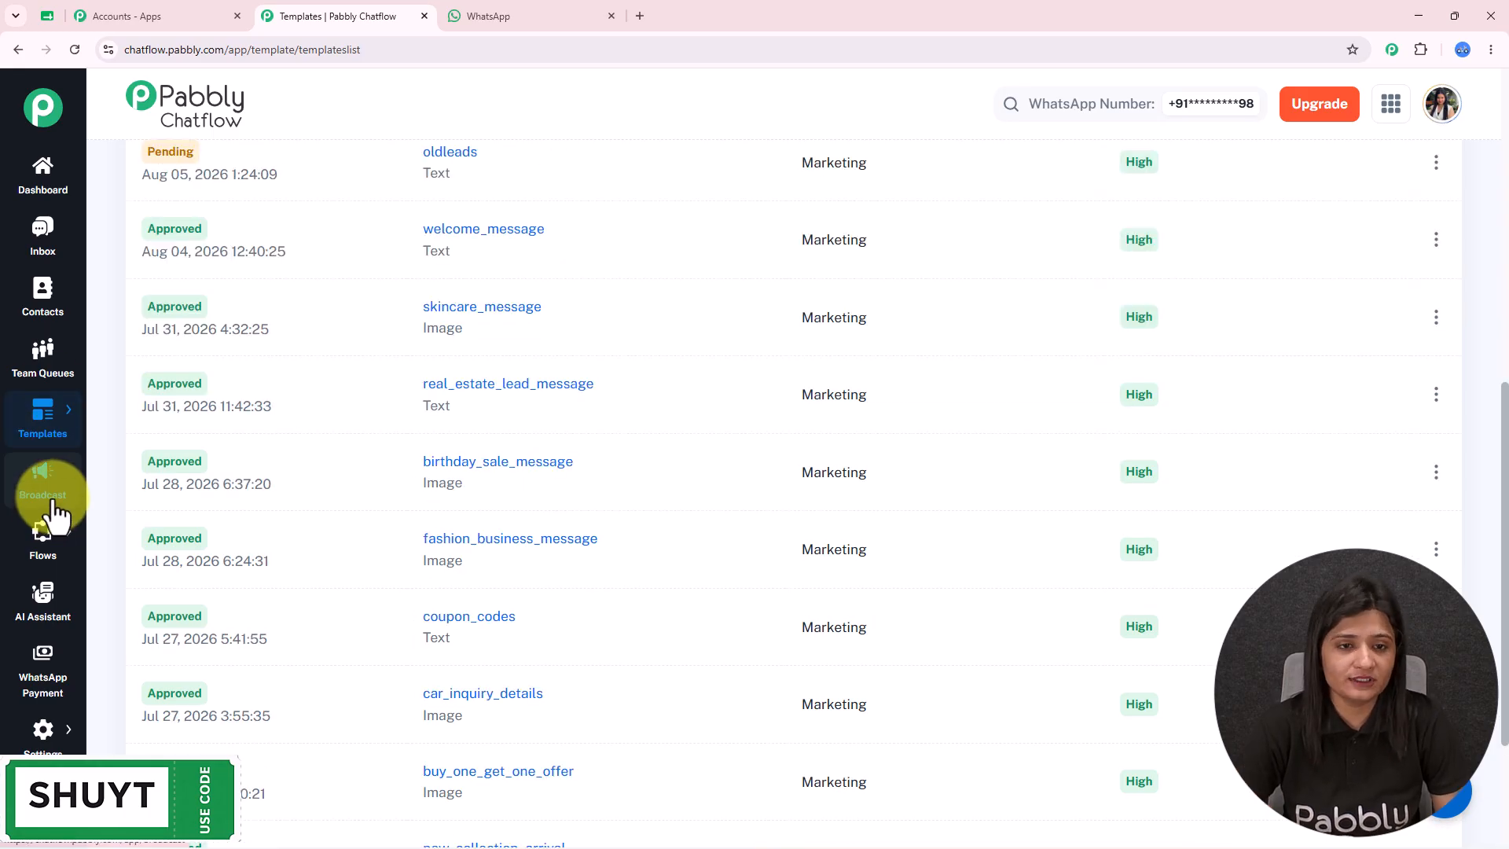
left_click(50, 500)
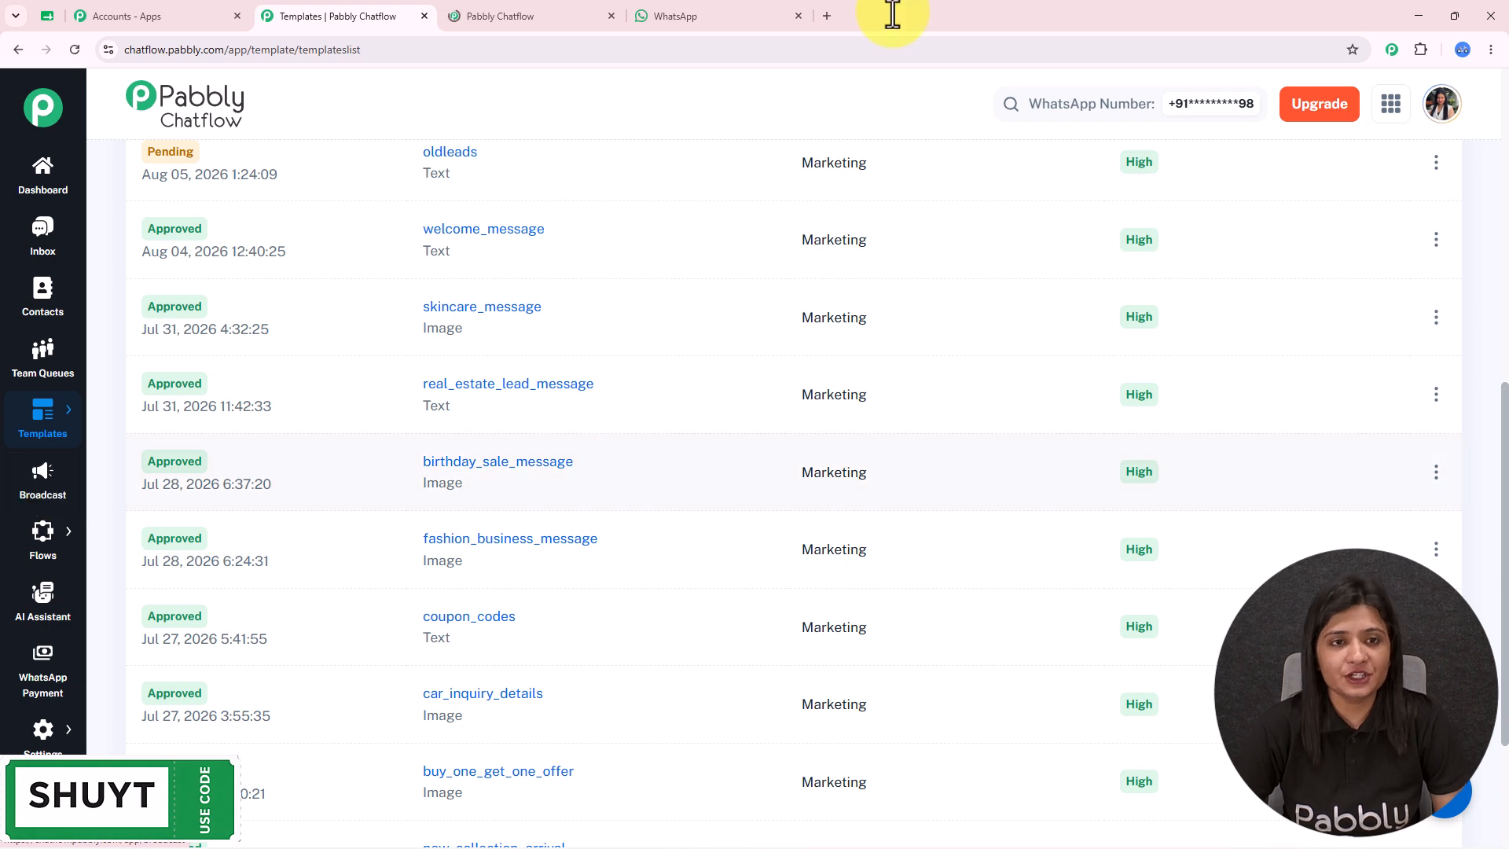
- In the new Broadcast tab, add a broadcast and select Broadcast Campaign as its type
left_click(514, 14)
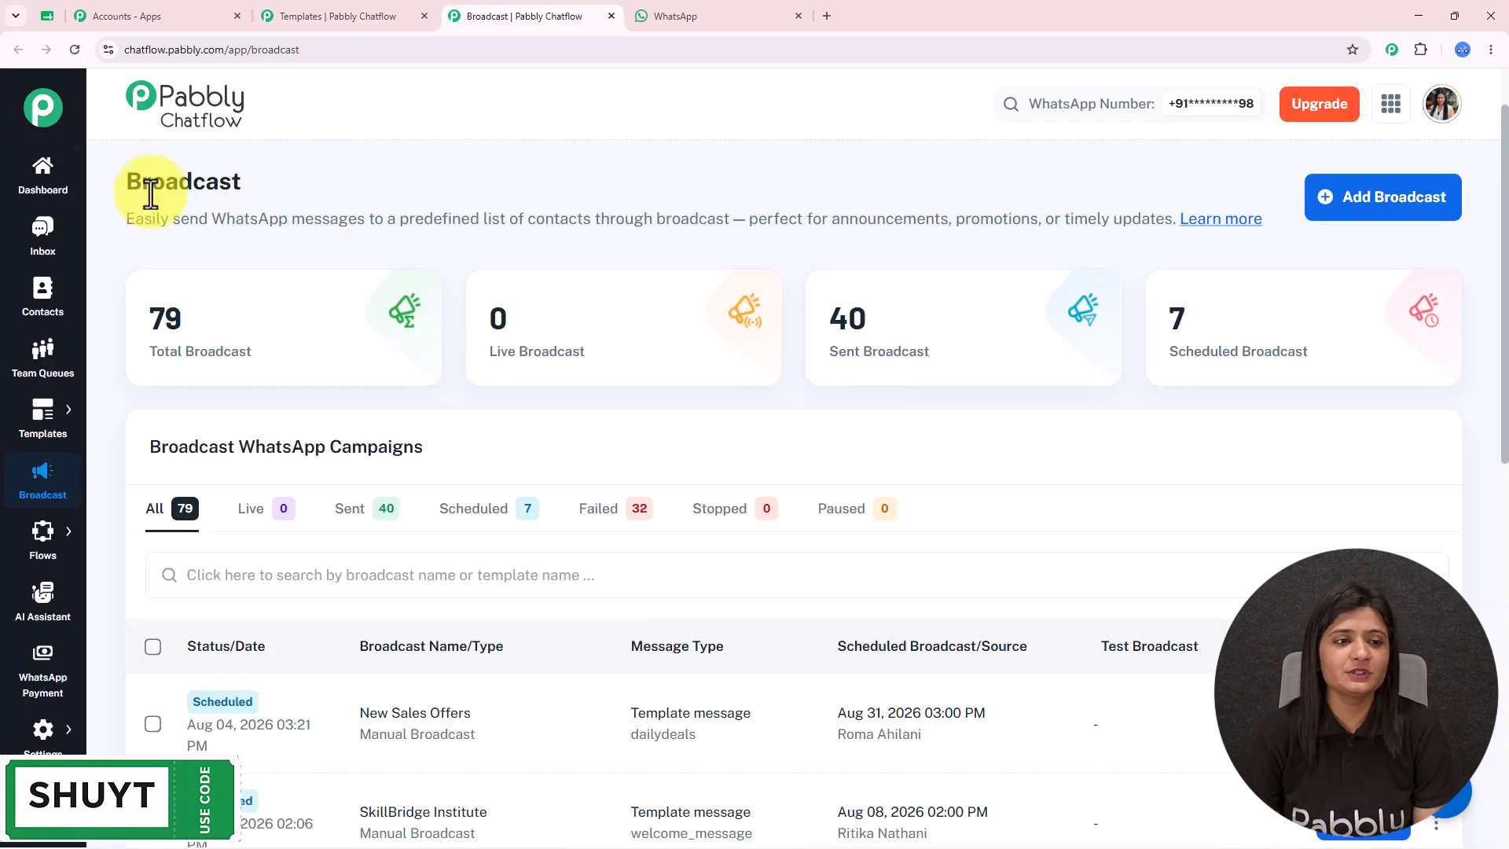
left_click_drag(128, 179, 432, 209)
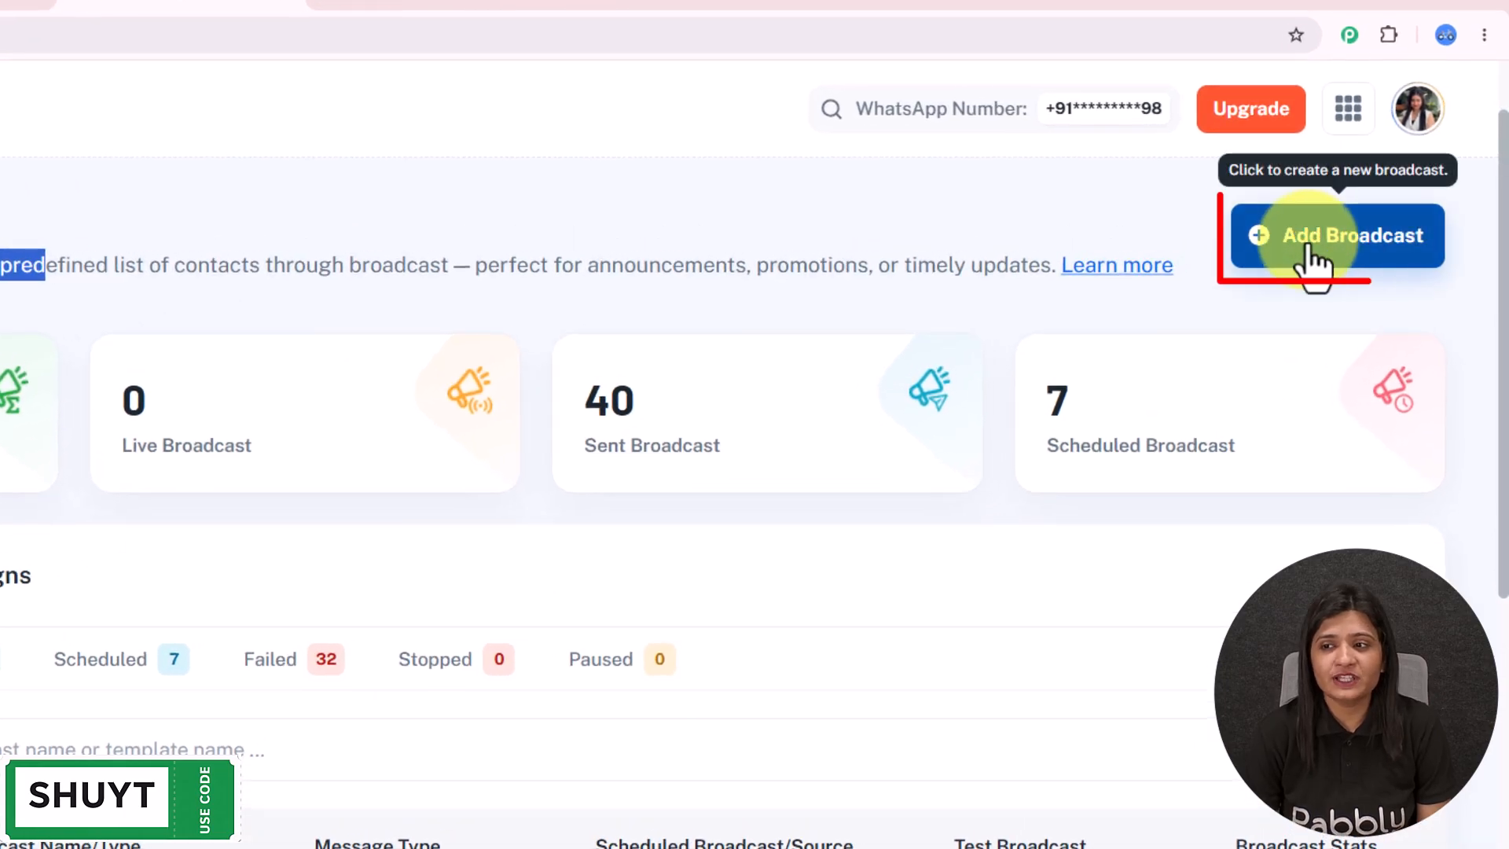
left_click(1356, 250)
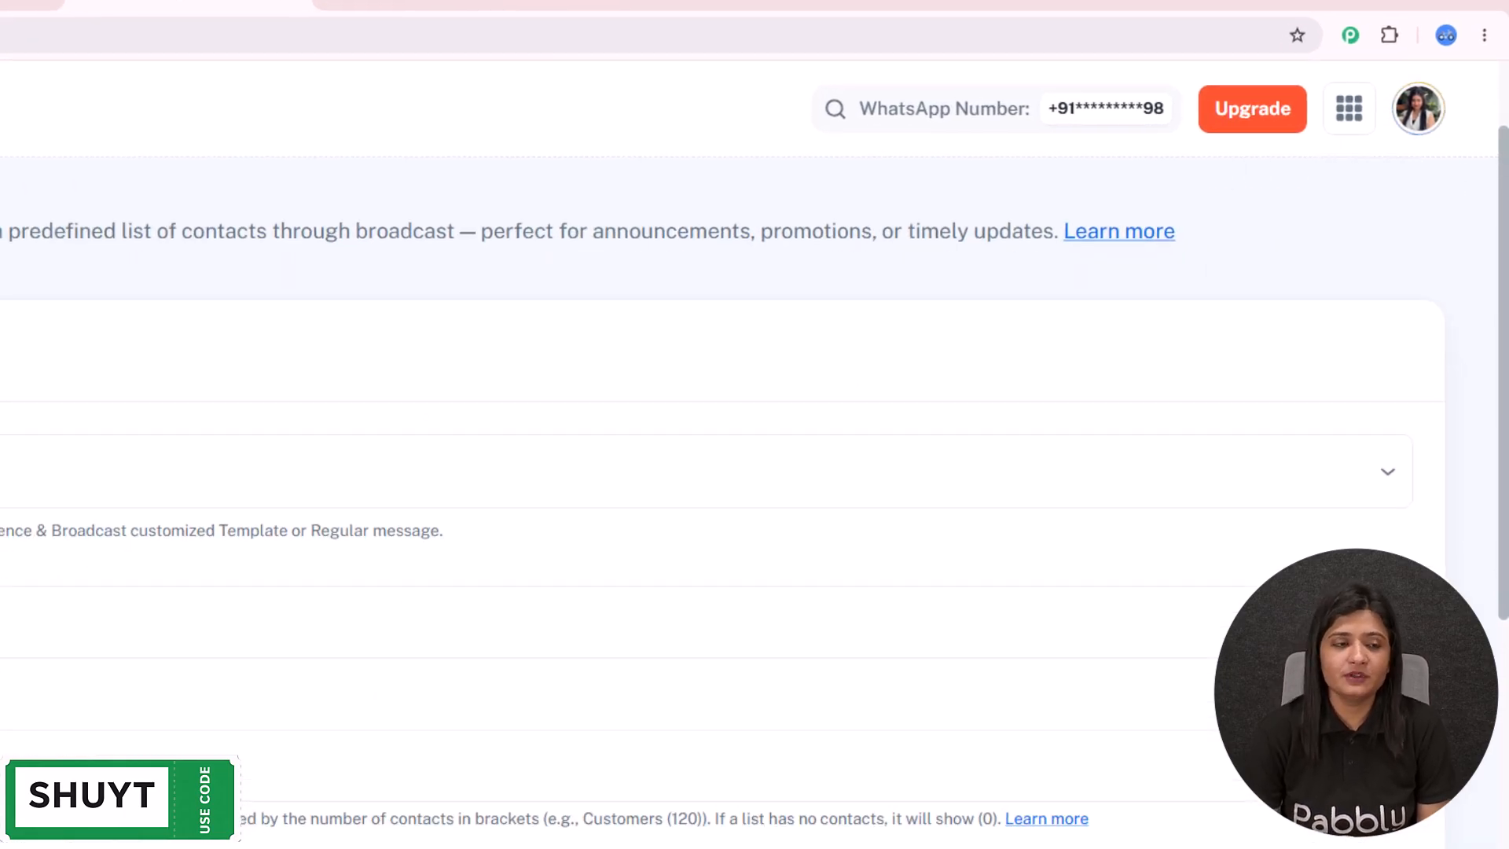
left_click_drag(338, 167, 88, 173)
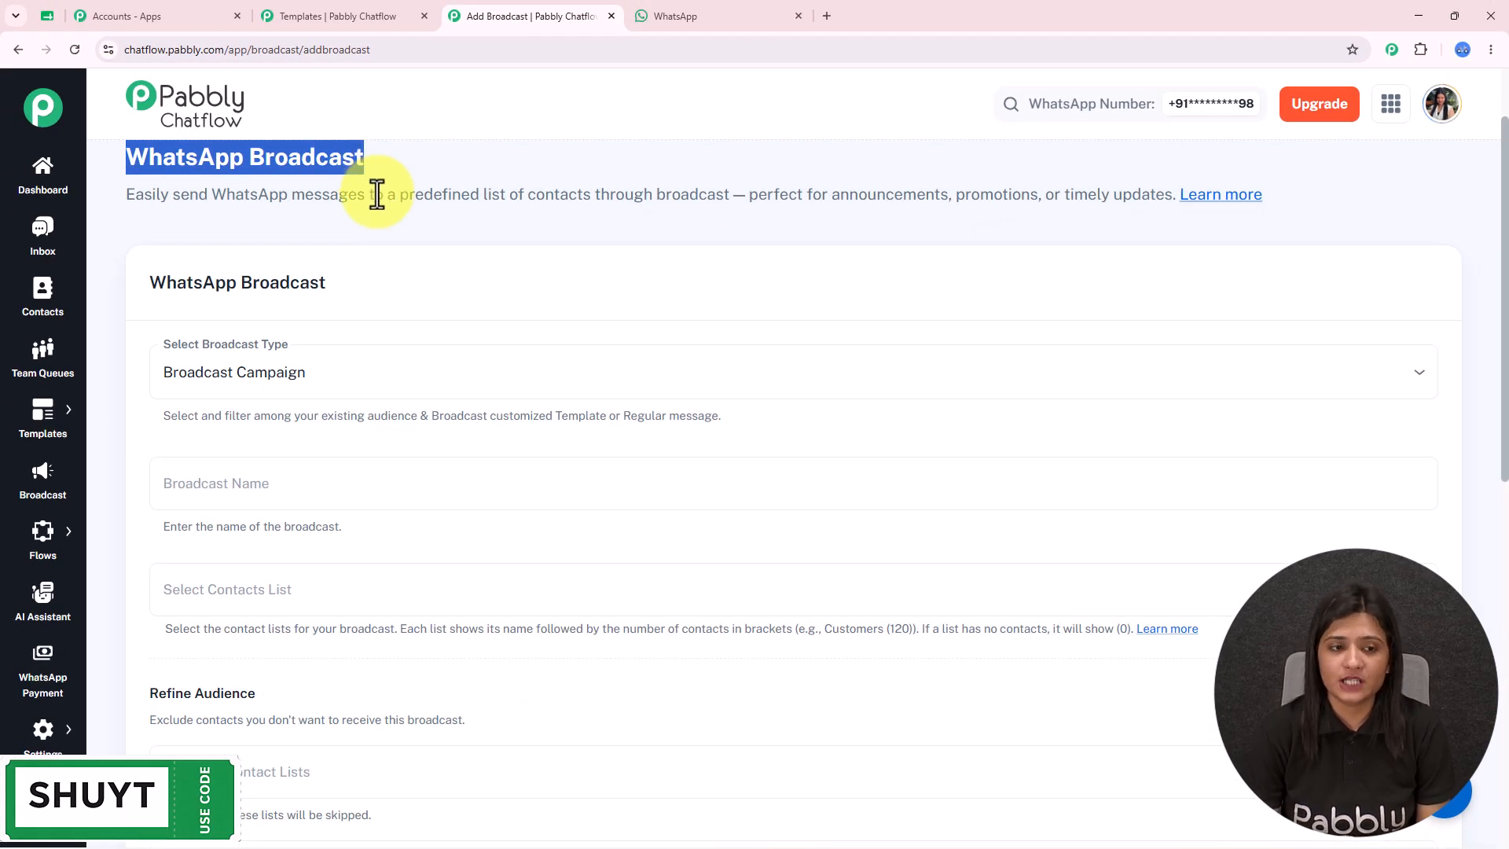
left_click(341, 372)
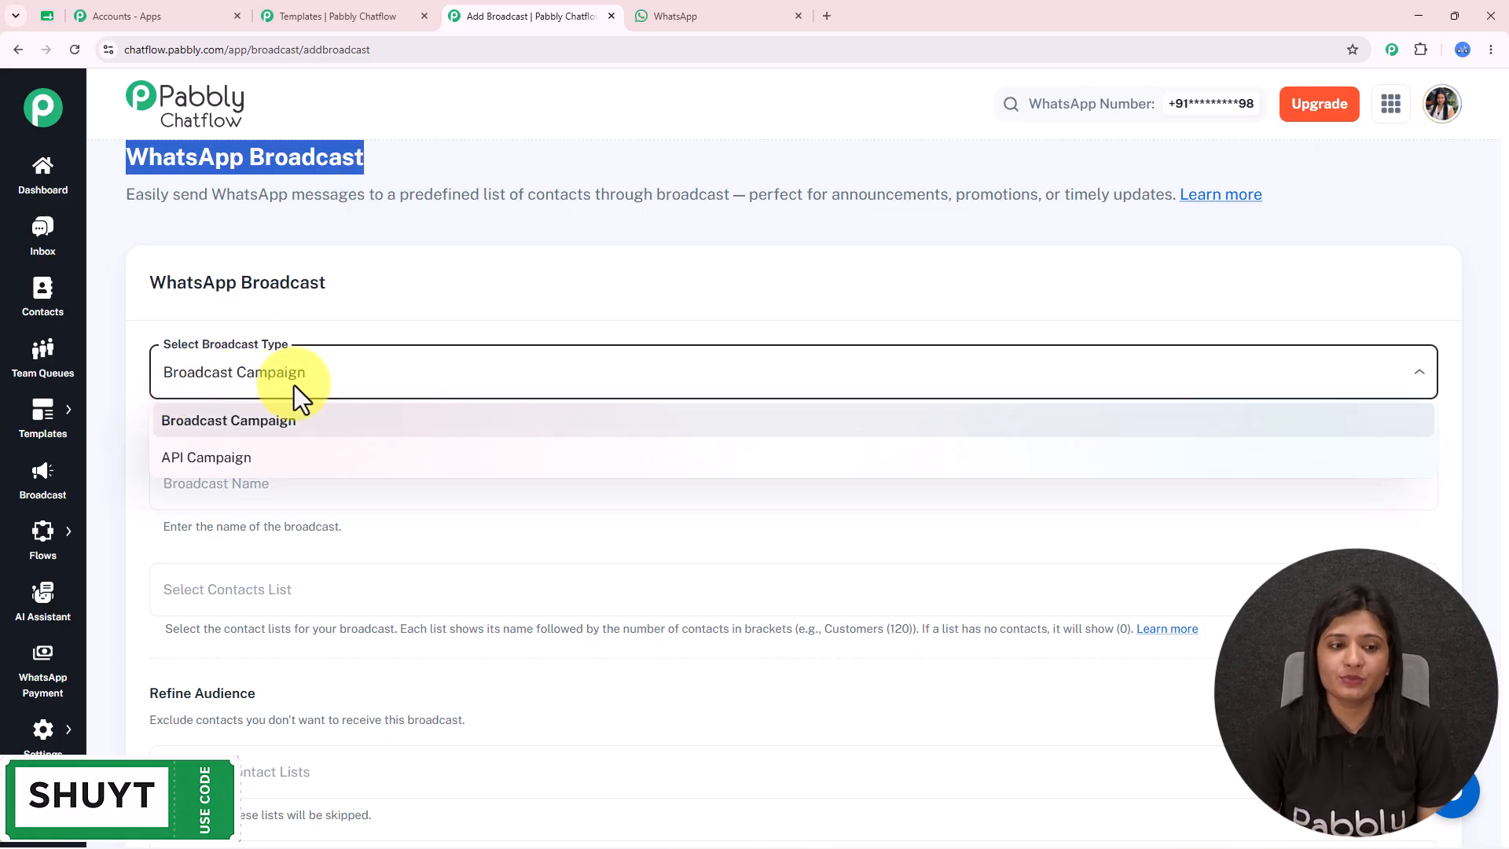
left_click(272, 422)
scroll(202, 236, "down", 2)
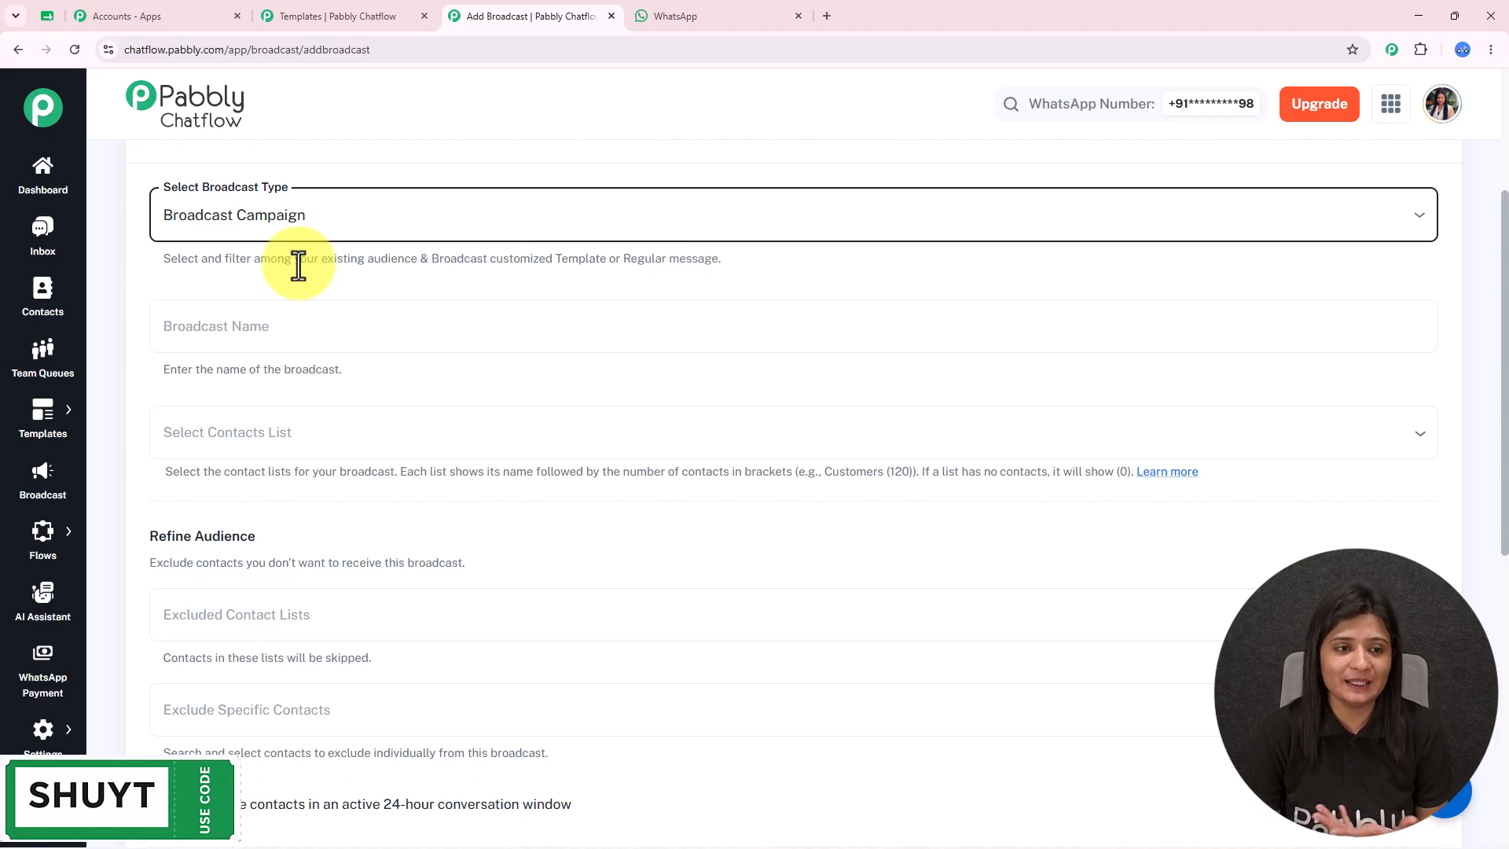
left_click_drag(163, 259, 425, 276)
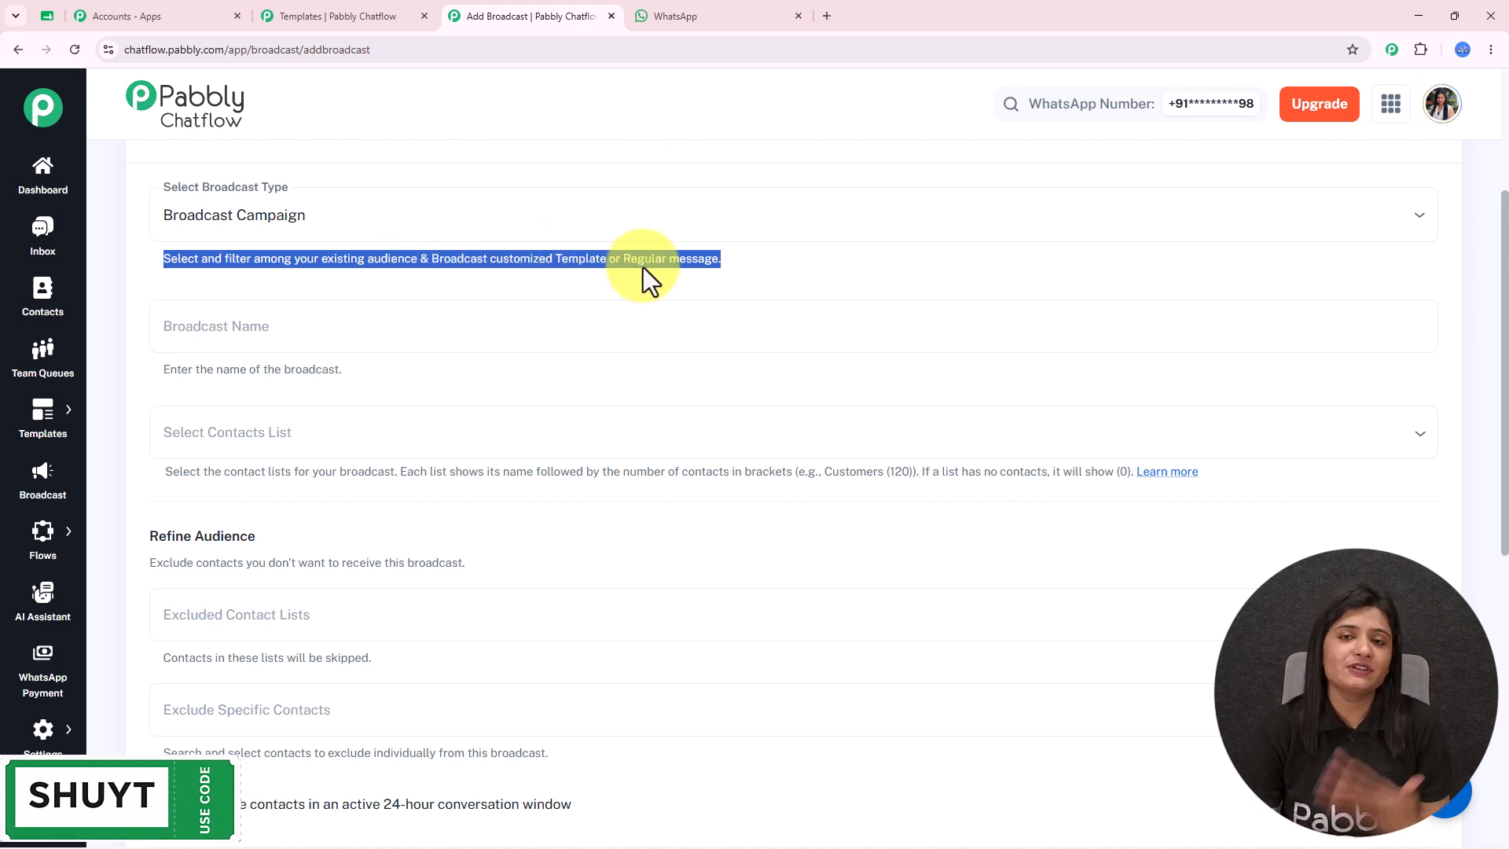
left_click(329, 320)
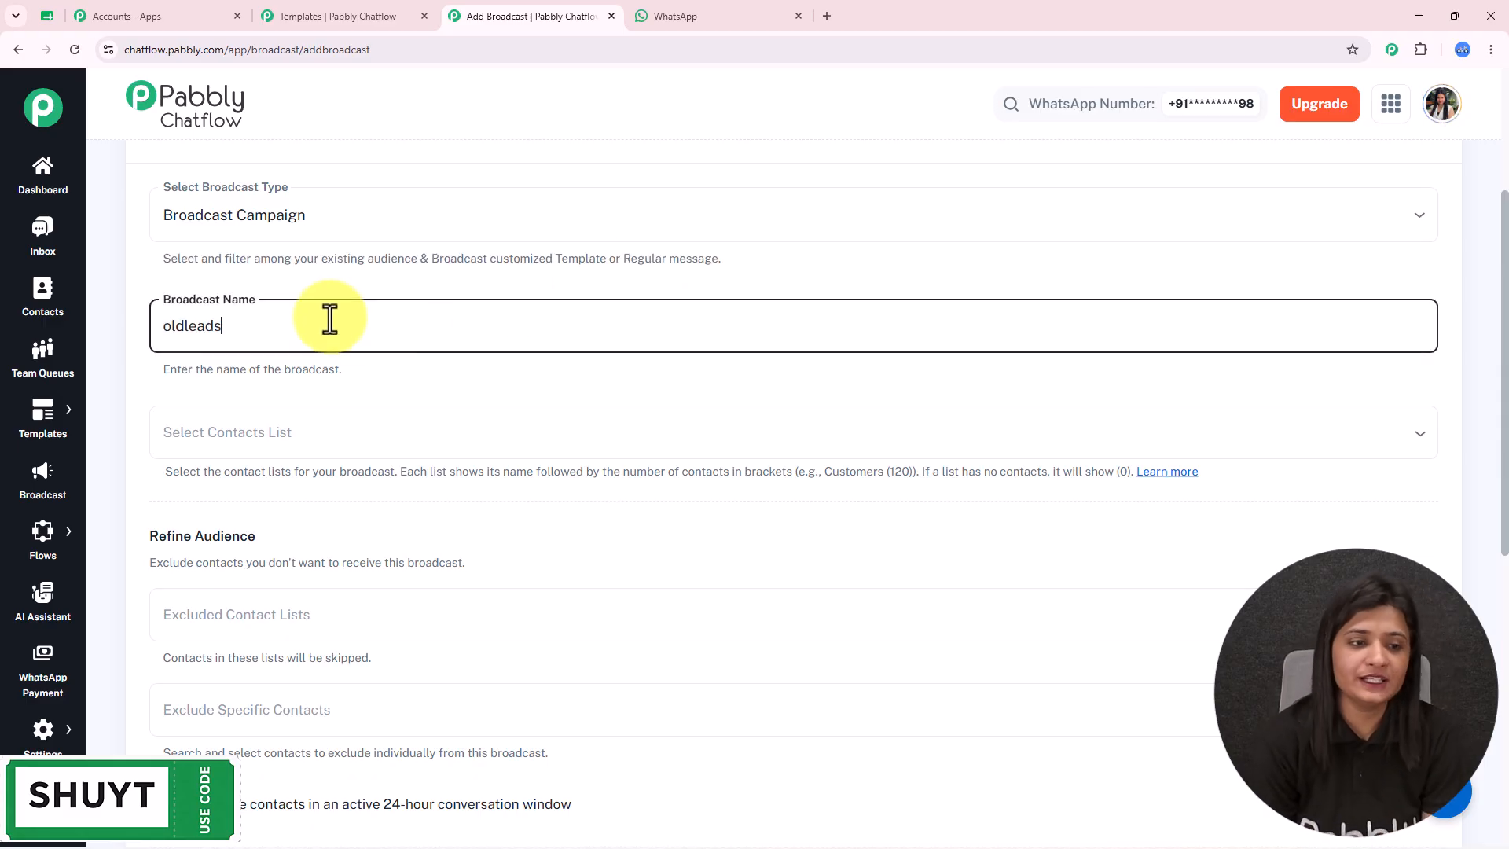
- Choose the Old Leads list (91 contacts) as the audience and open Contacts in a new tab
scroll(327, 322, "down", 3)
scroll(296, 236, "up", 1)
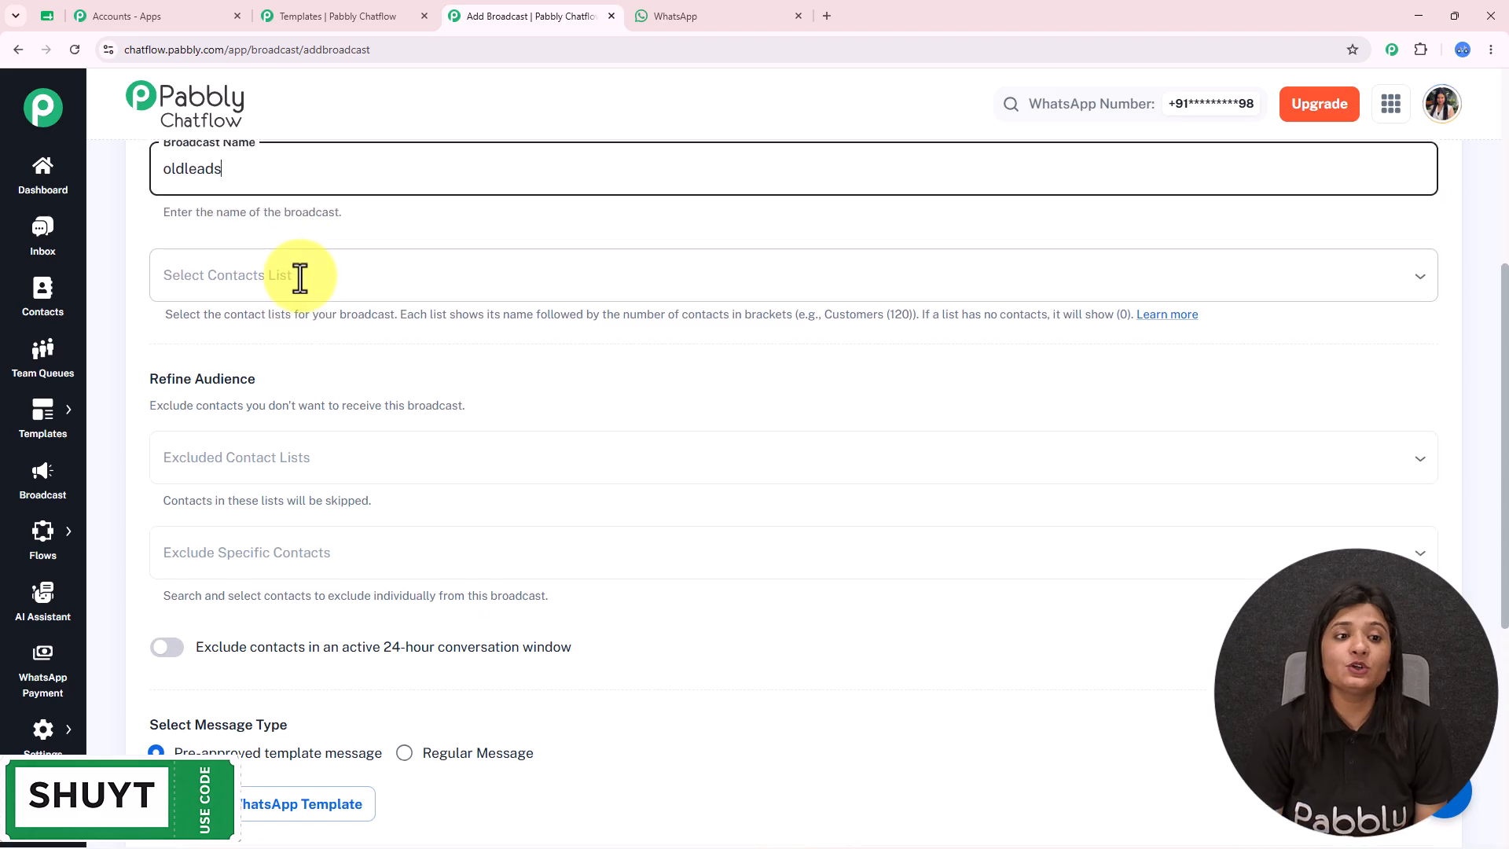
left_click(300, 276)
scroll(431, 610, "down", 1)
scroll(431, 610, "up", 1)
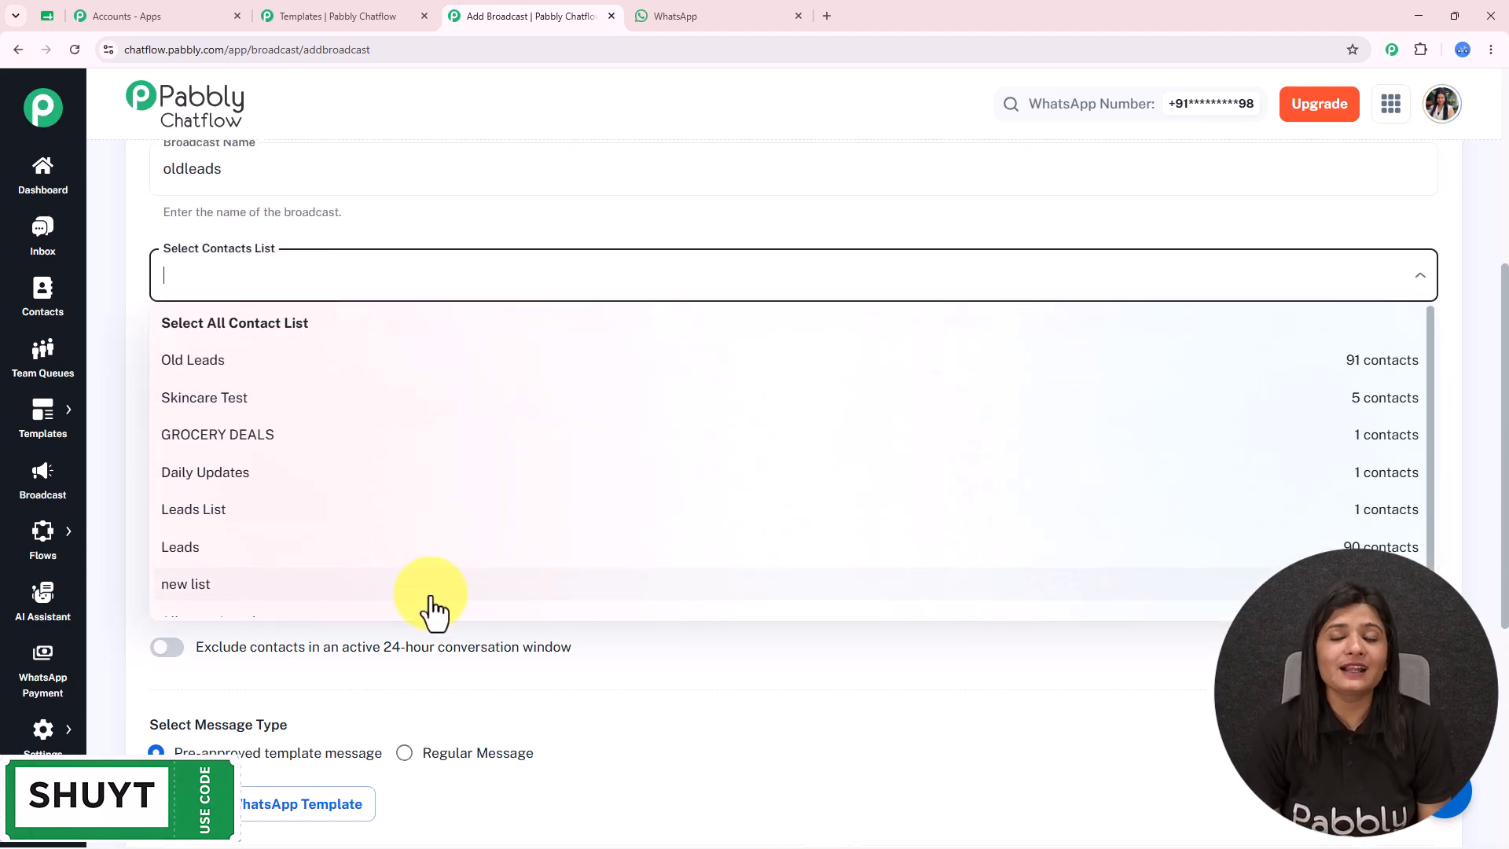
left_click(317, 363)
left_click(381, 245)
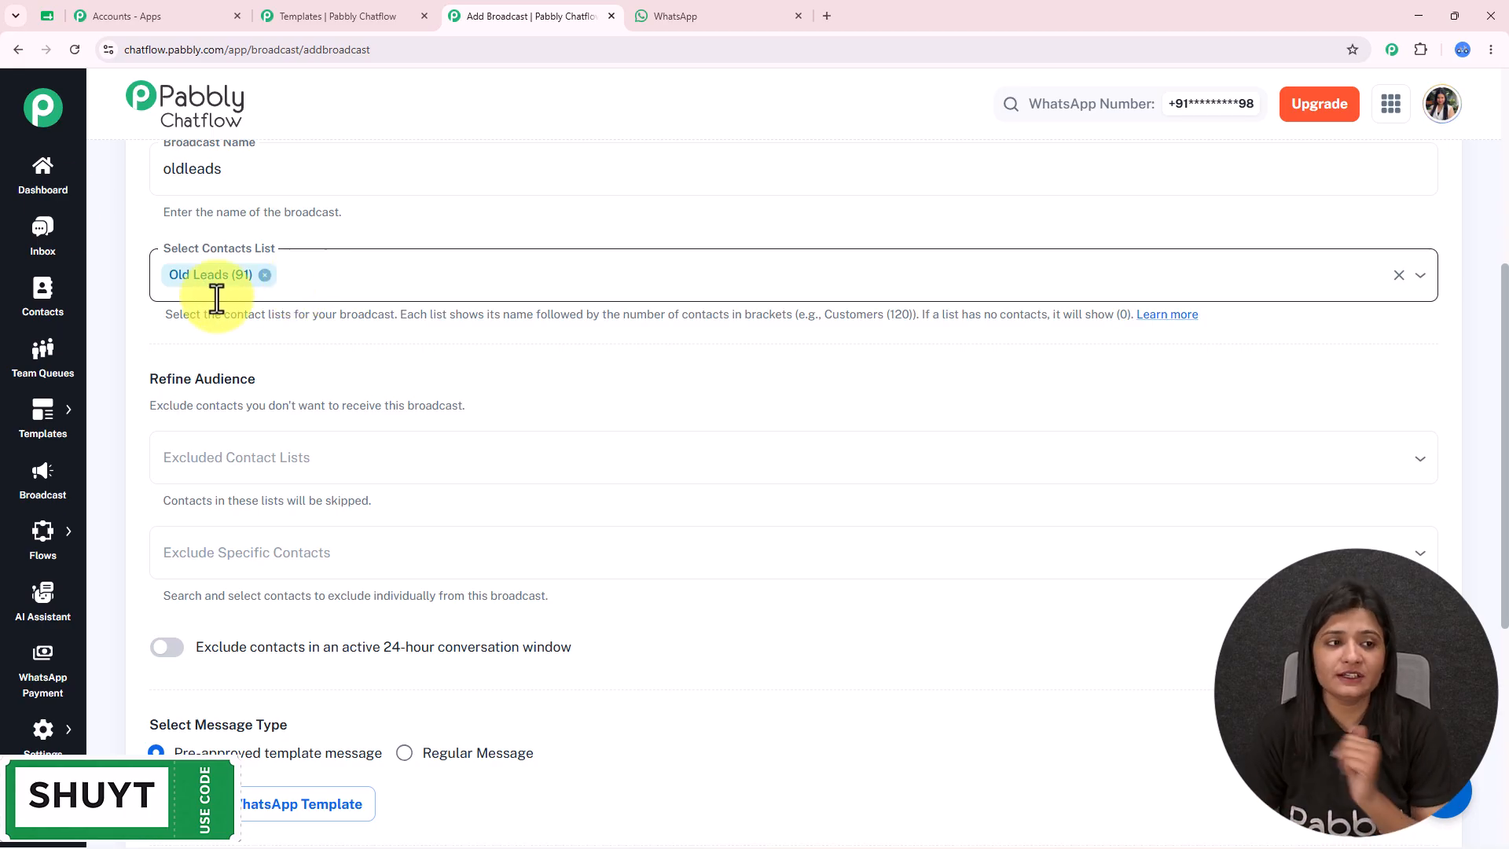
left_click(35, 311, "ctrl")
left_click(654, 16)
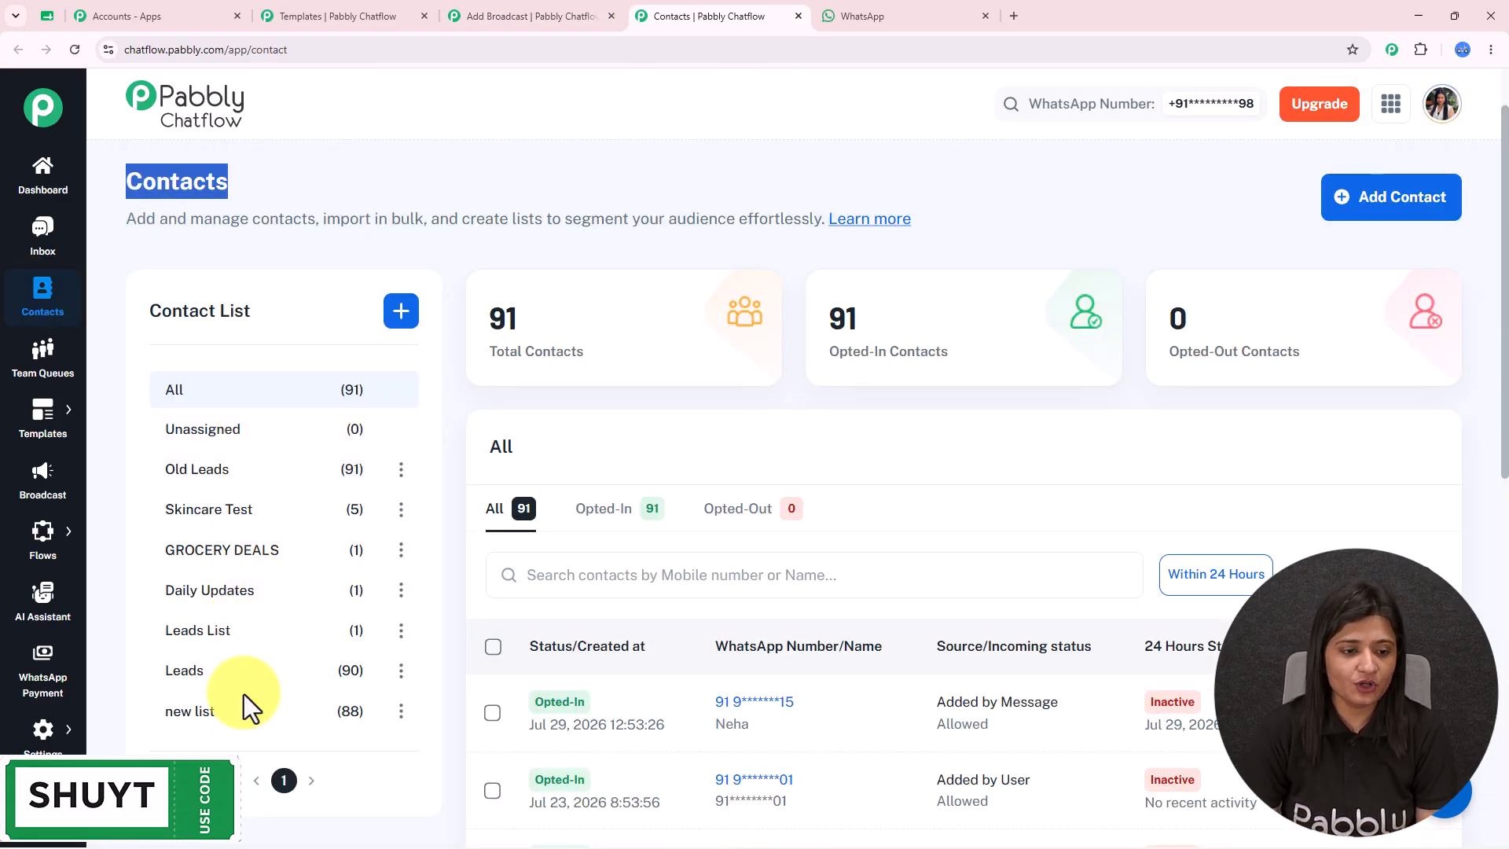
- View the contacts in the Old Leads list, then return to the Add Broadcast form
left_click(208, 473)
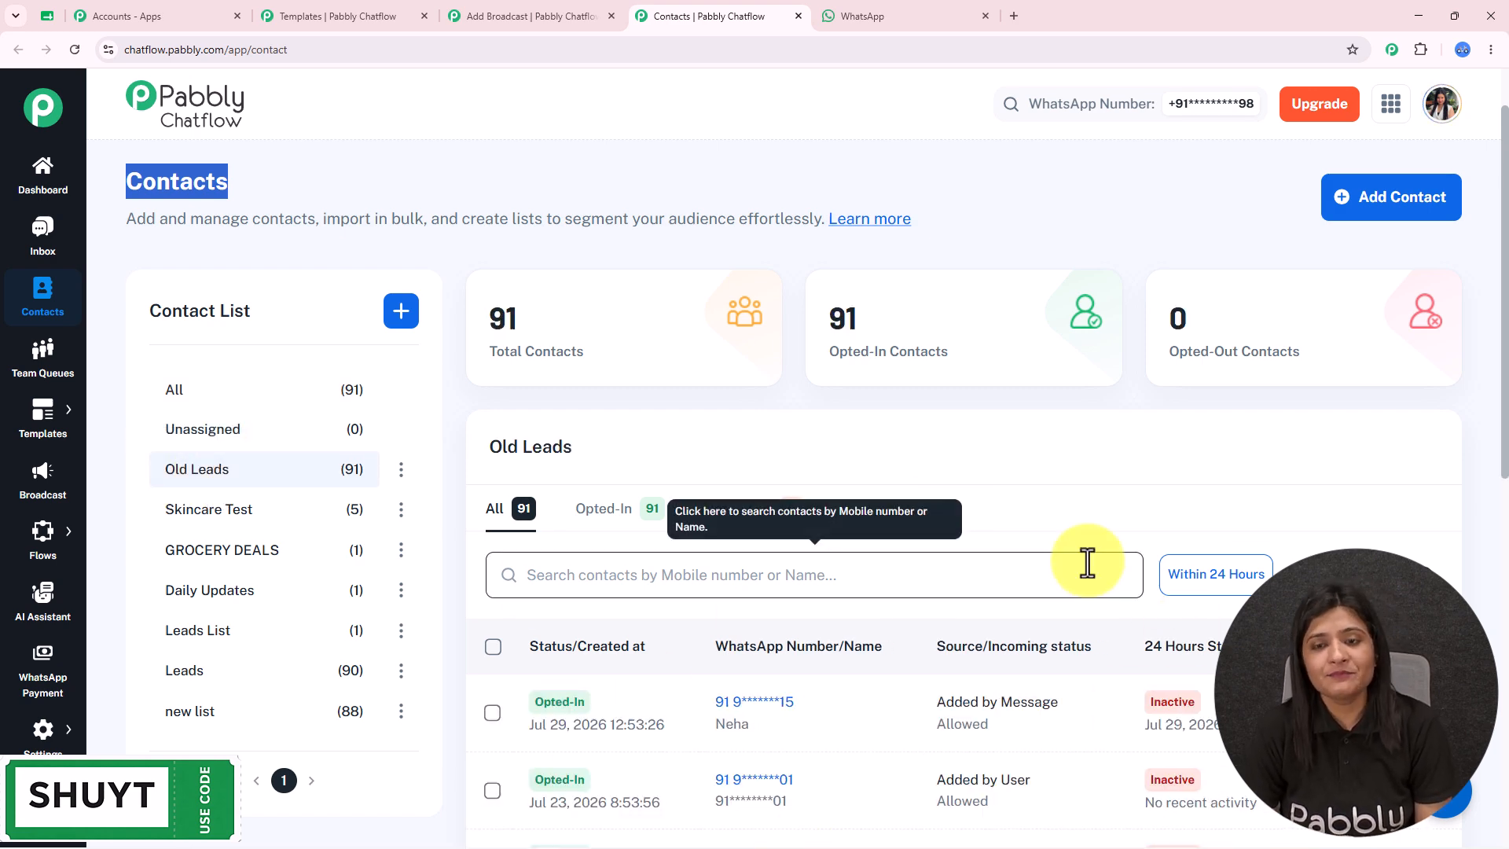
left_click(585, 16)
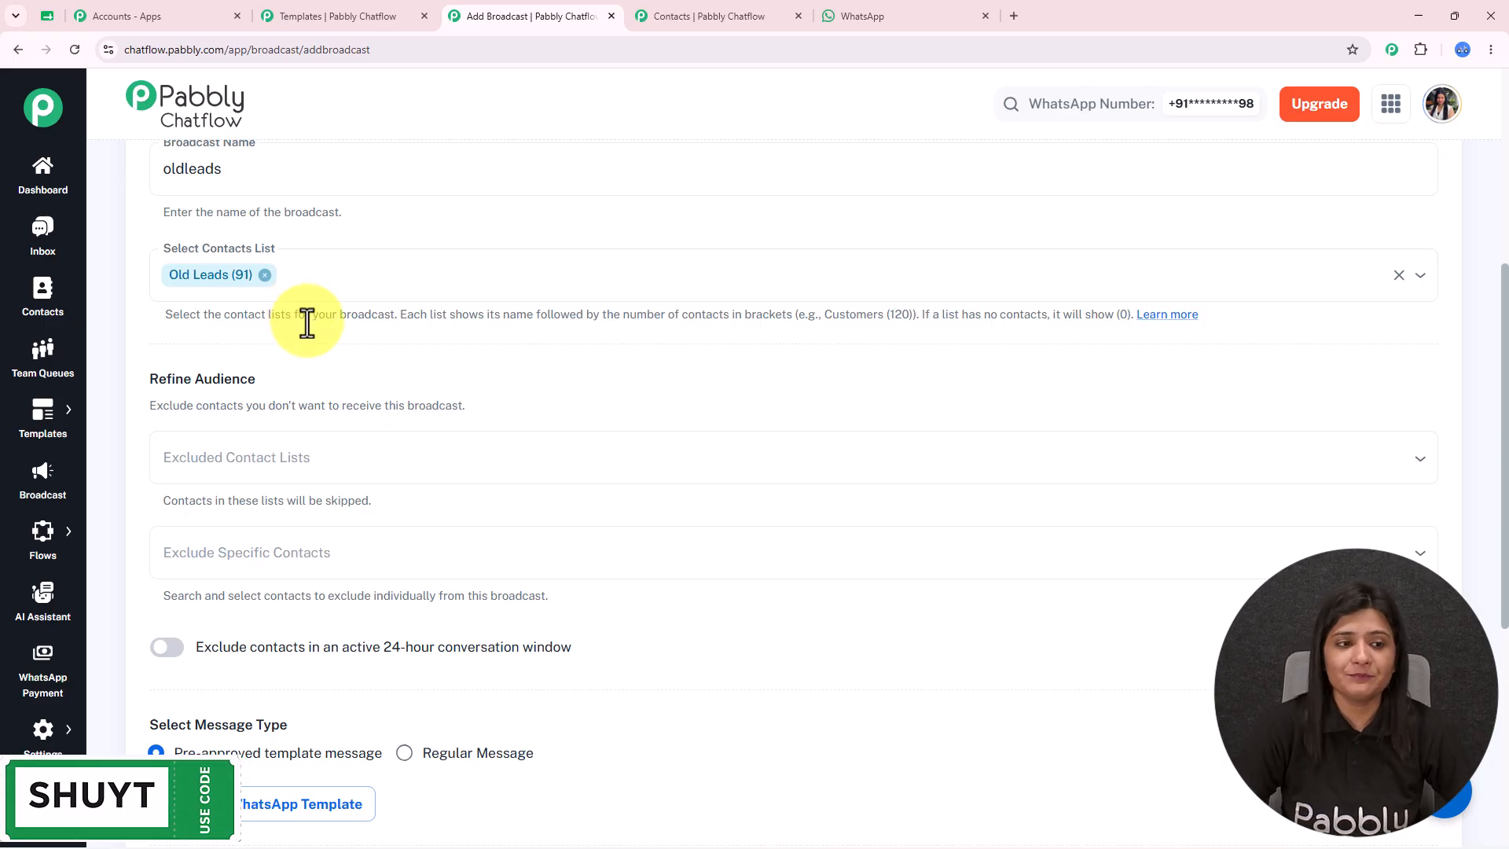
left_click(311, 469)
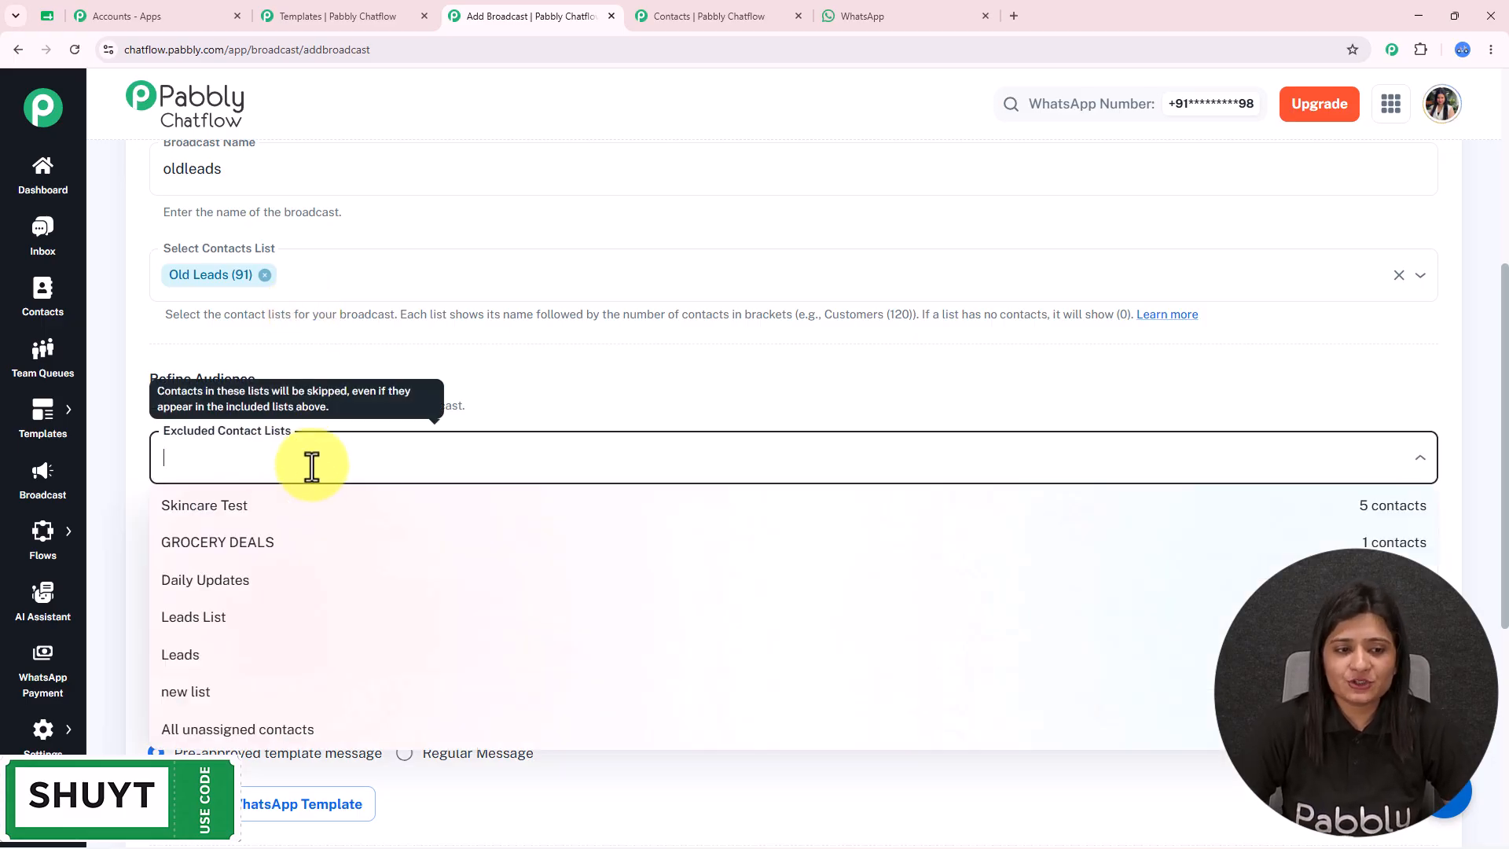
left_click(604, 411)
scroll(607, 416, "down", 2)
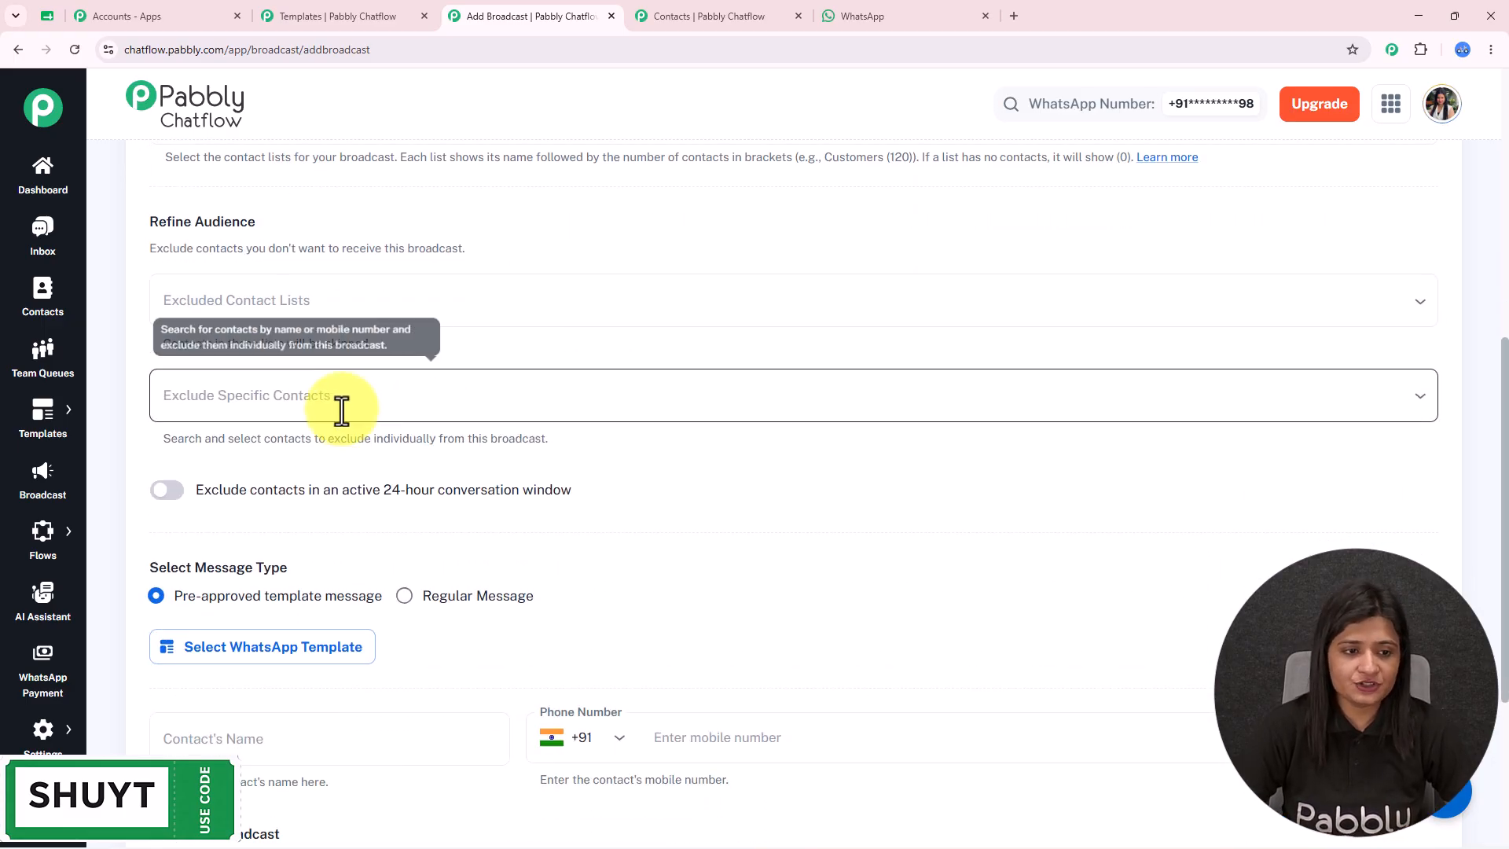
left_click(330, 396)
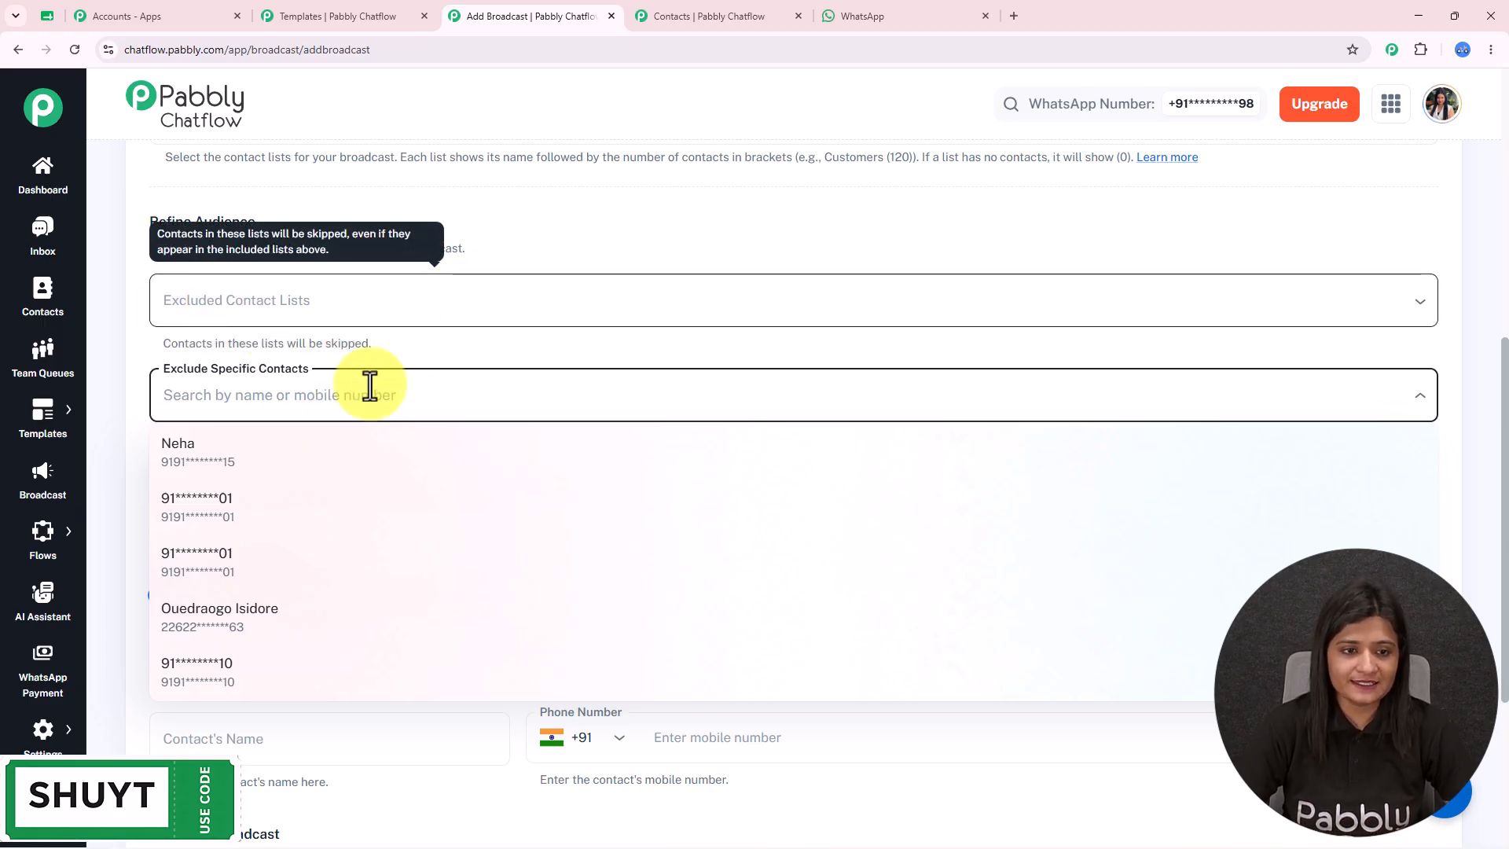
left_click(568, 271)
scroll(568, 279, "down", 2)
mouse_move(209, 351)
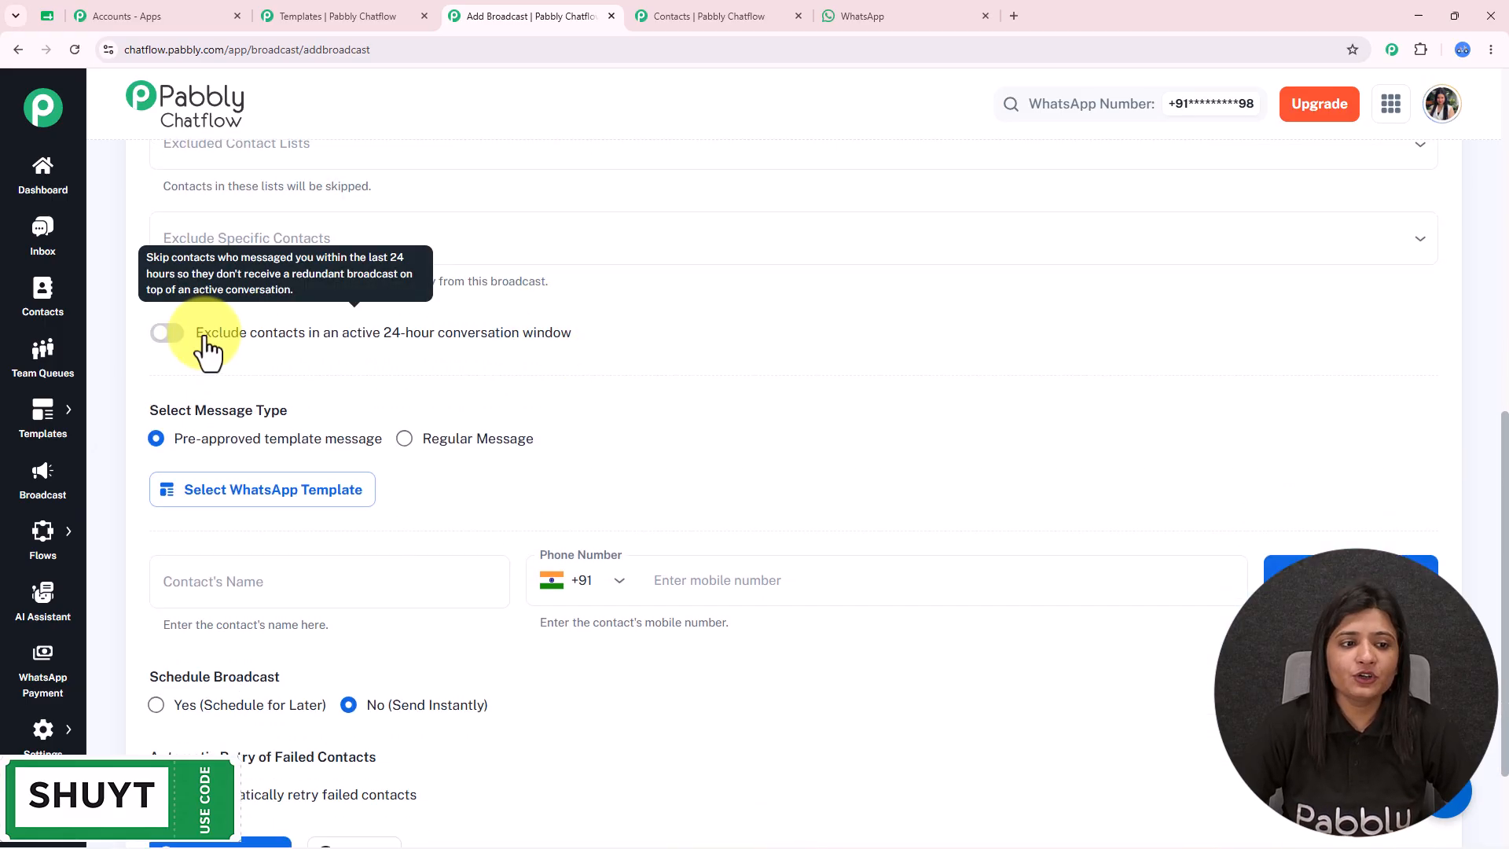
left_click(360, 357)
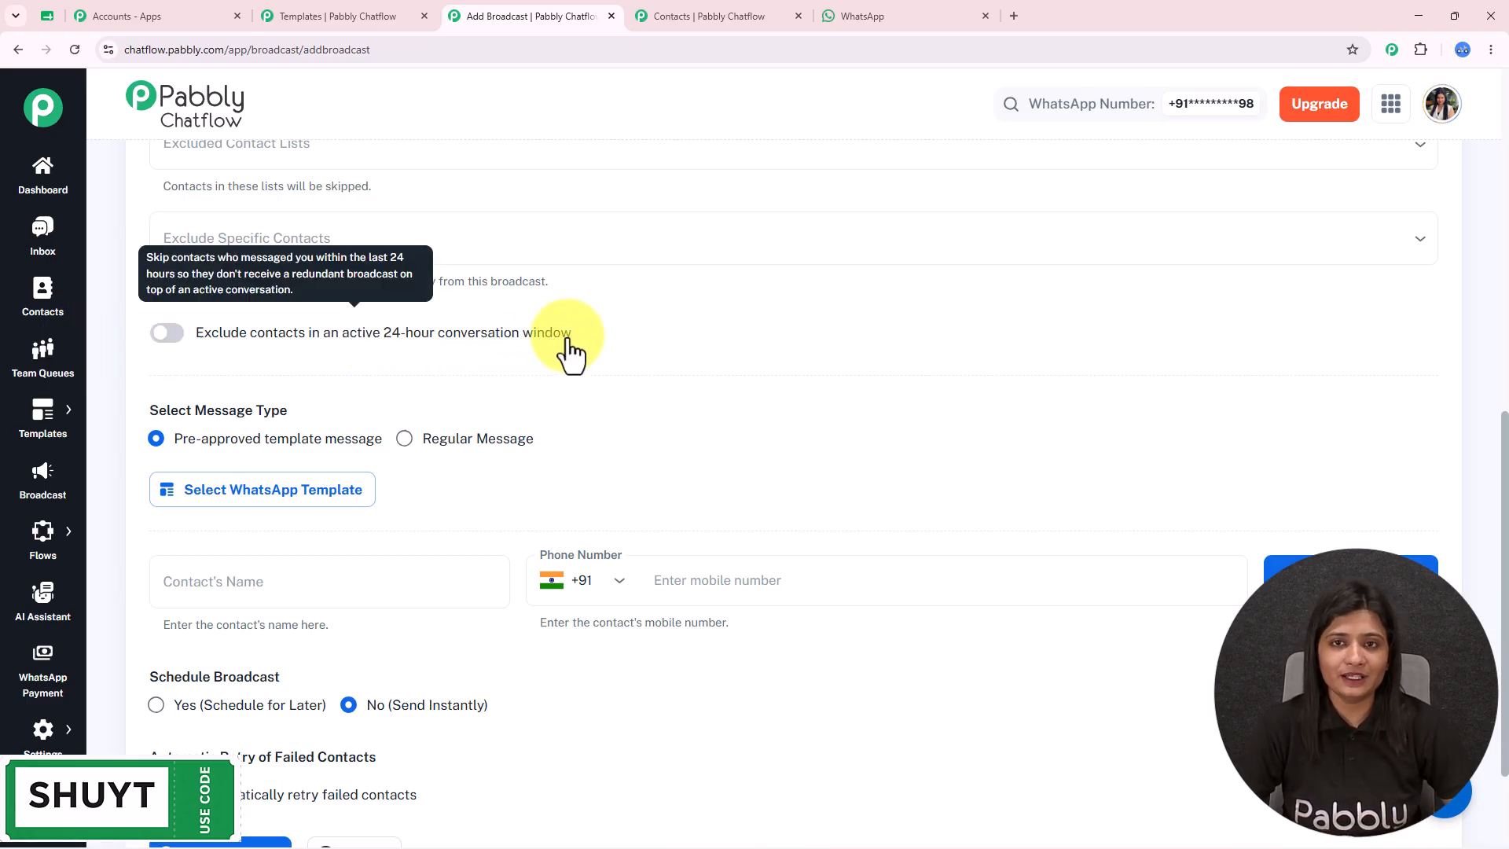
scroll(589, 314, "down", 2)
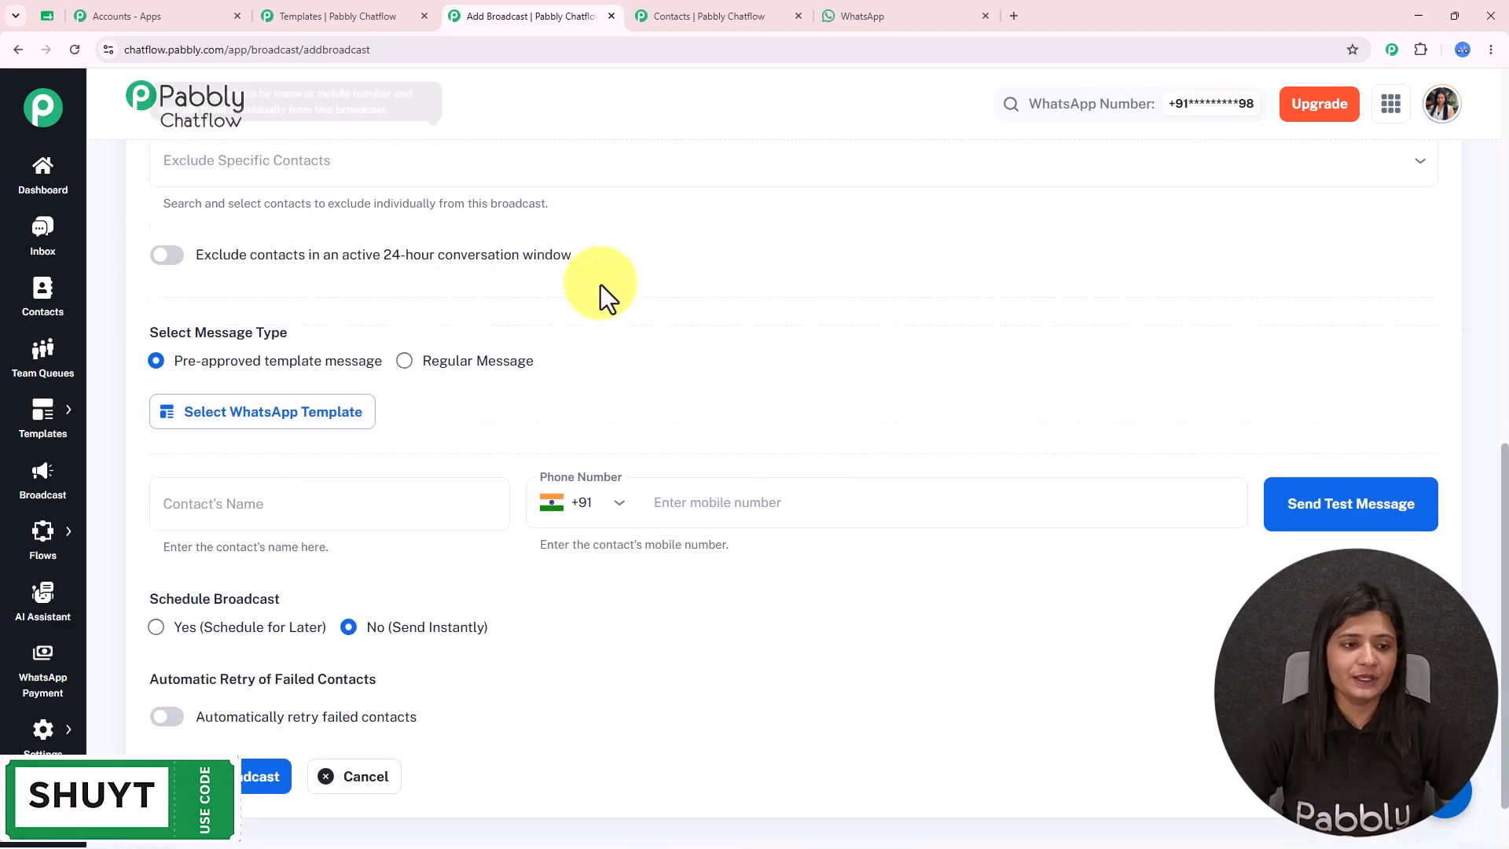
left_click_drag(147, 256, 411, 266)
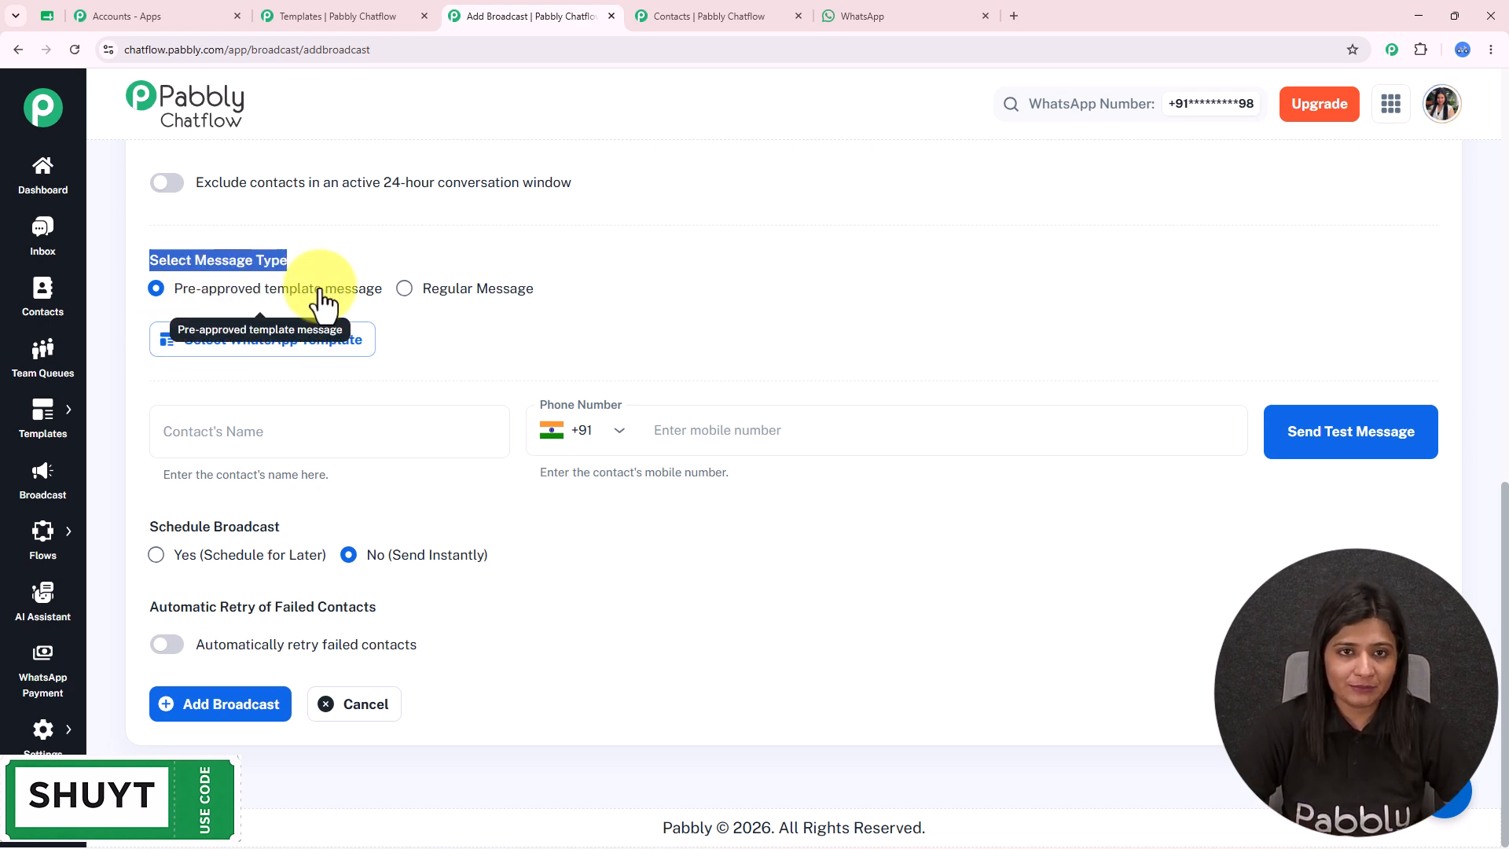
left_click(369, 14)
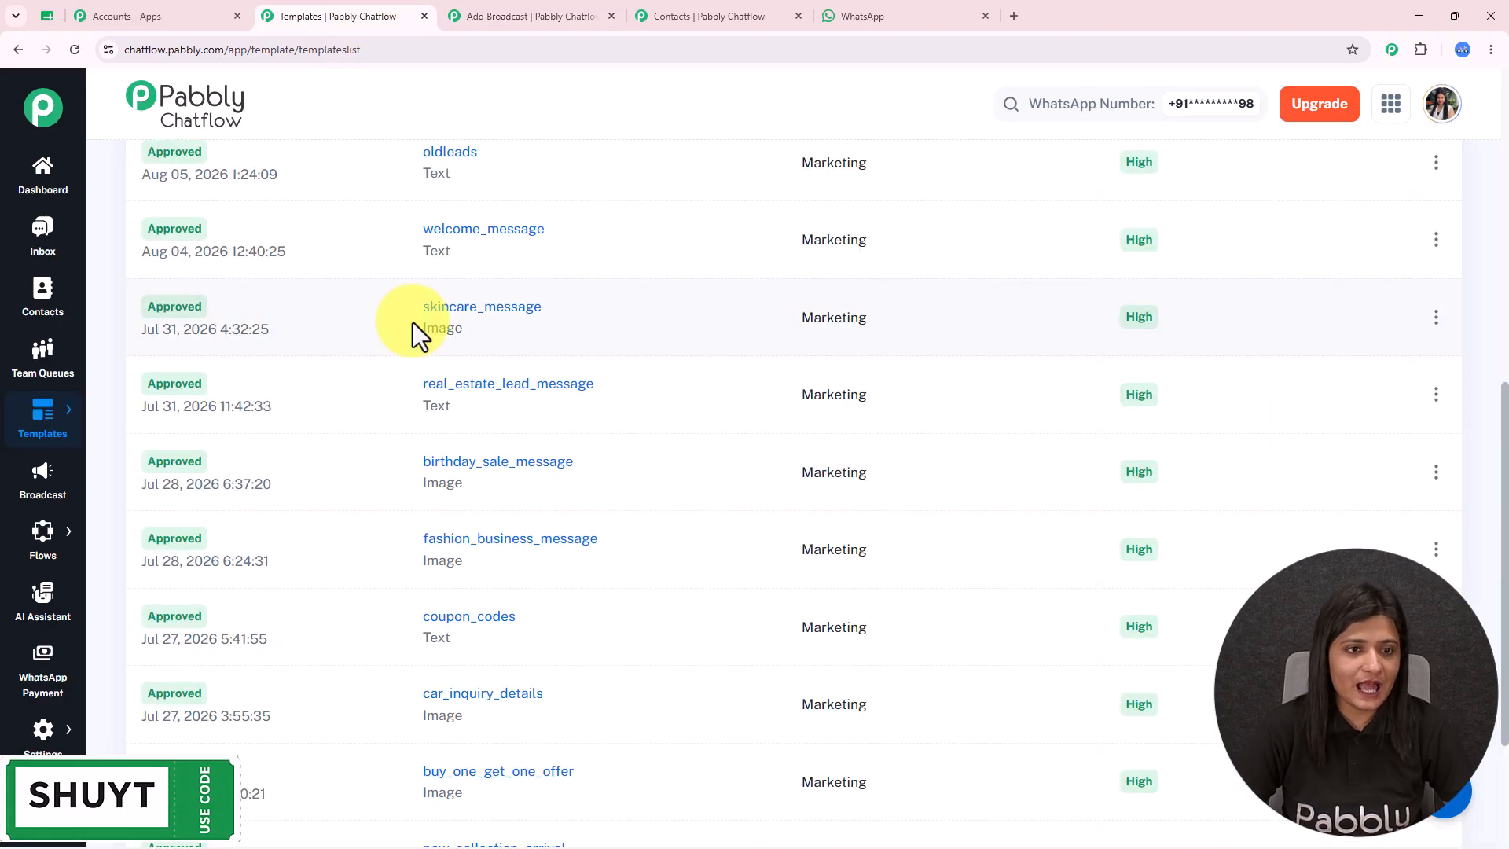
scroll(417, 323, "up", 1)
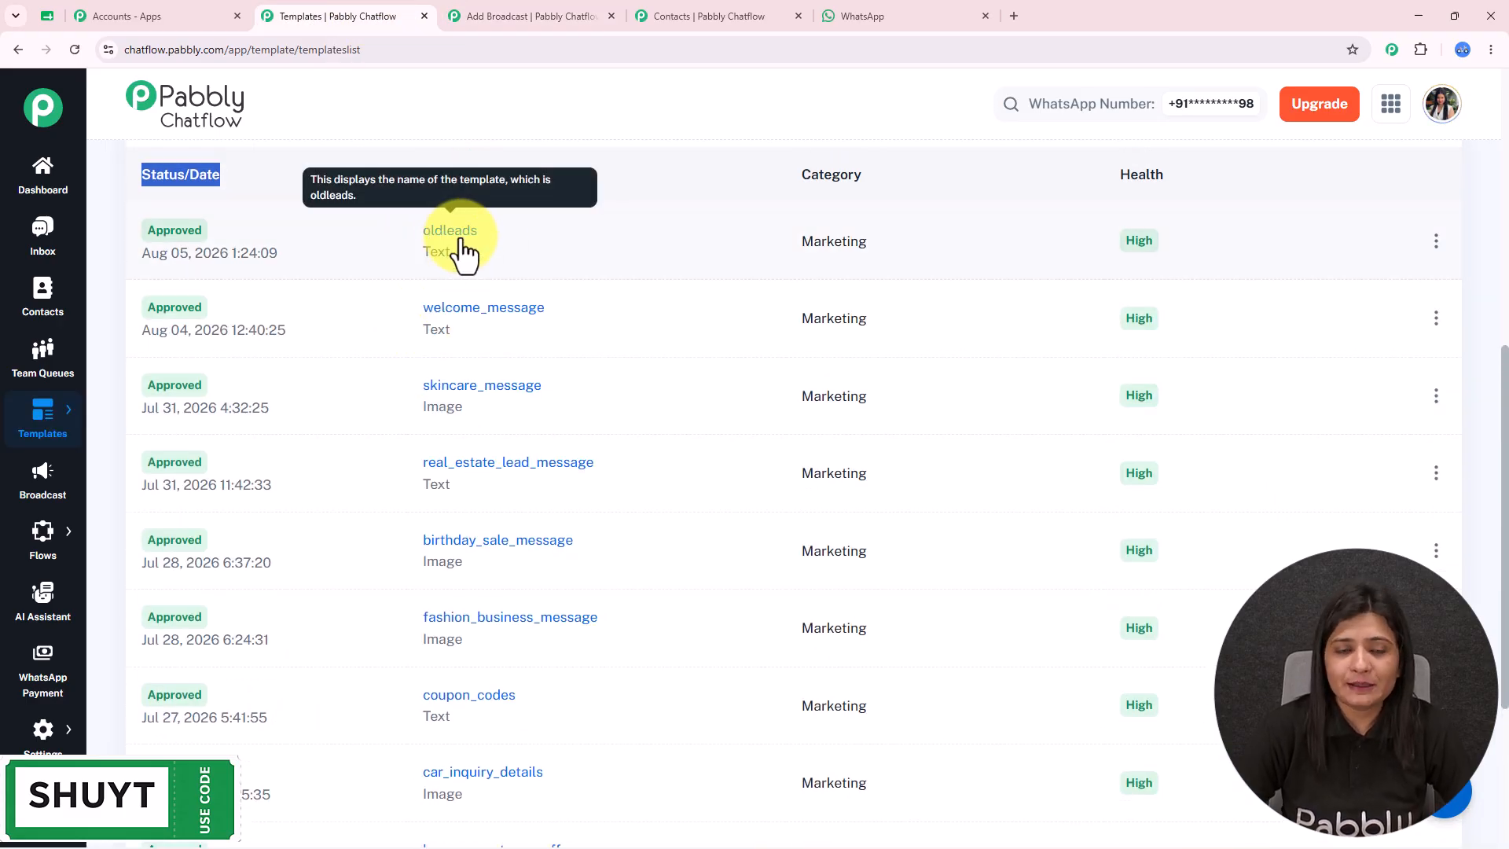
left_click(523, 6)
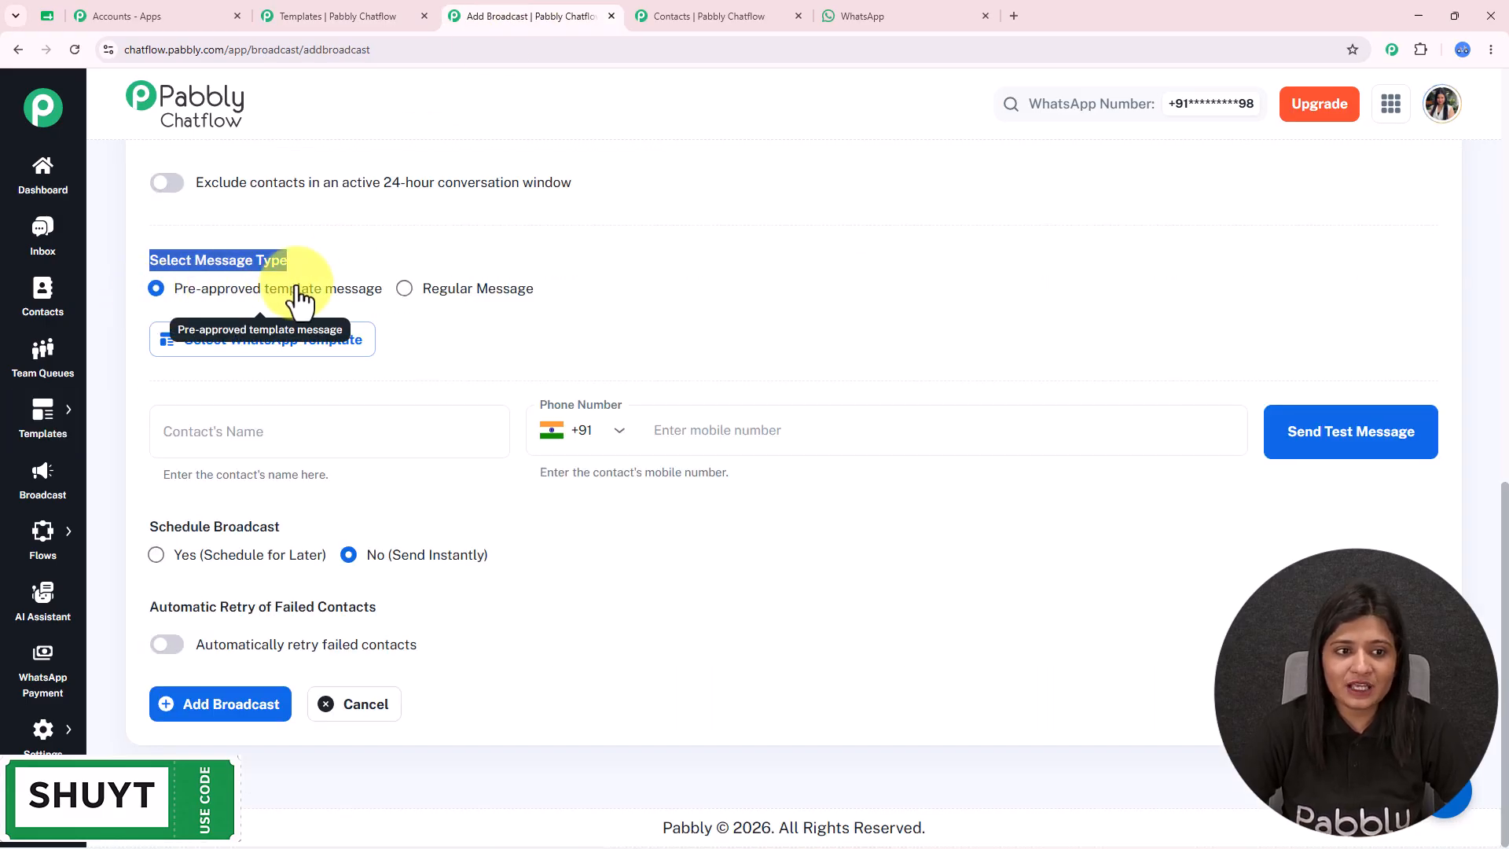
left_click(255, 339)
left_click(562, 396)
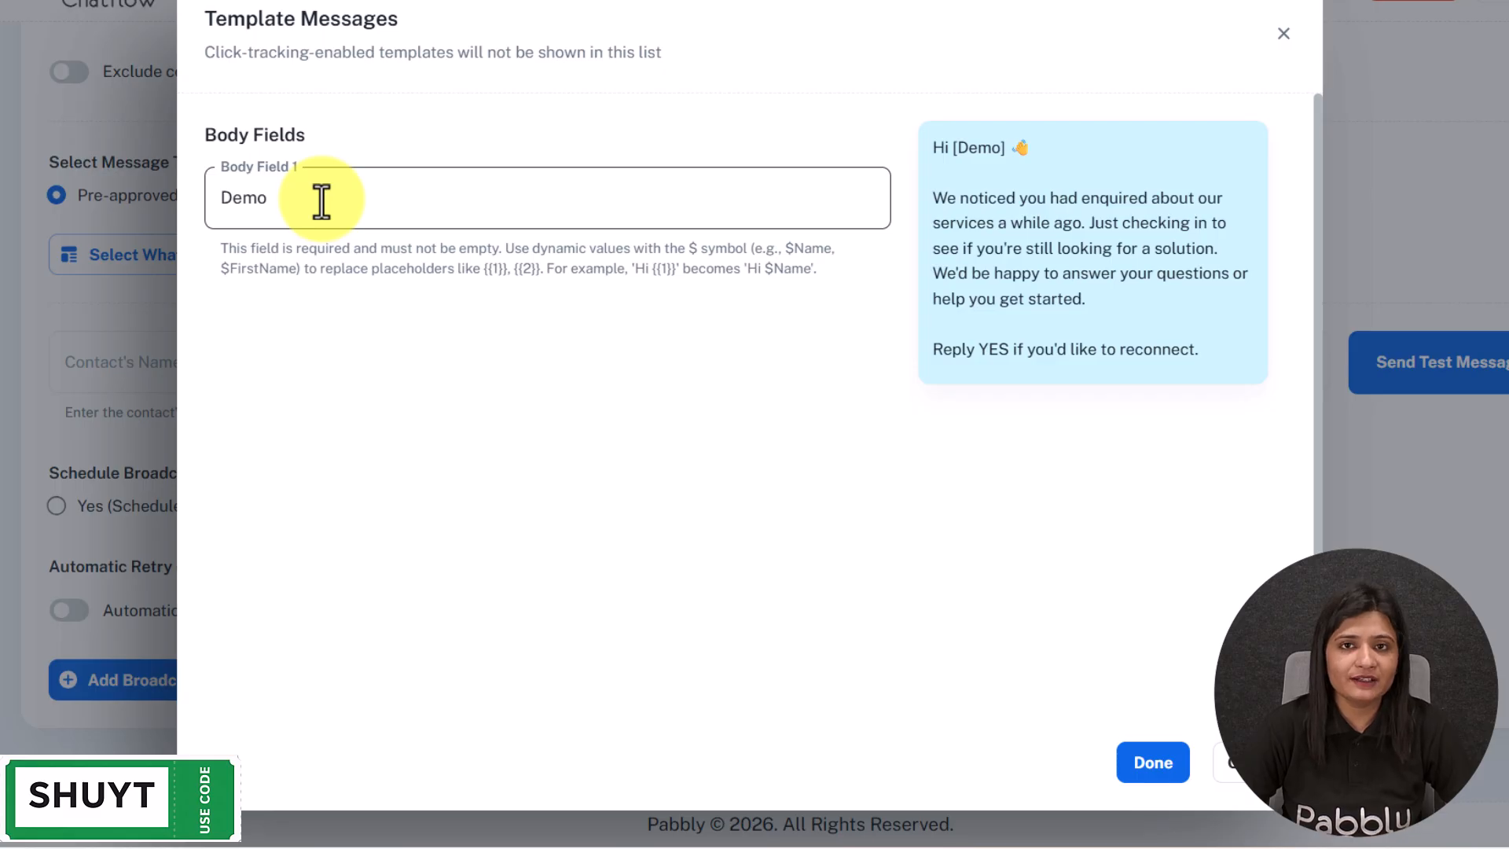
left_click_drag(217, 247, 1251, 275)
left_click(668, 393)
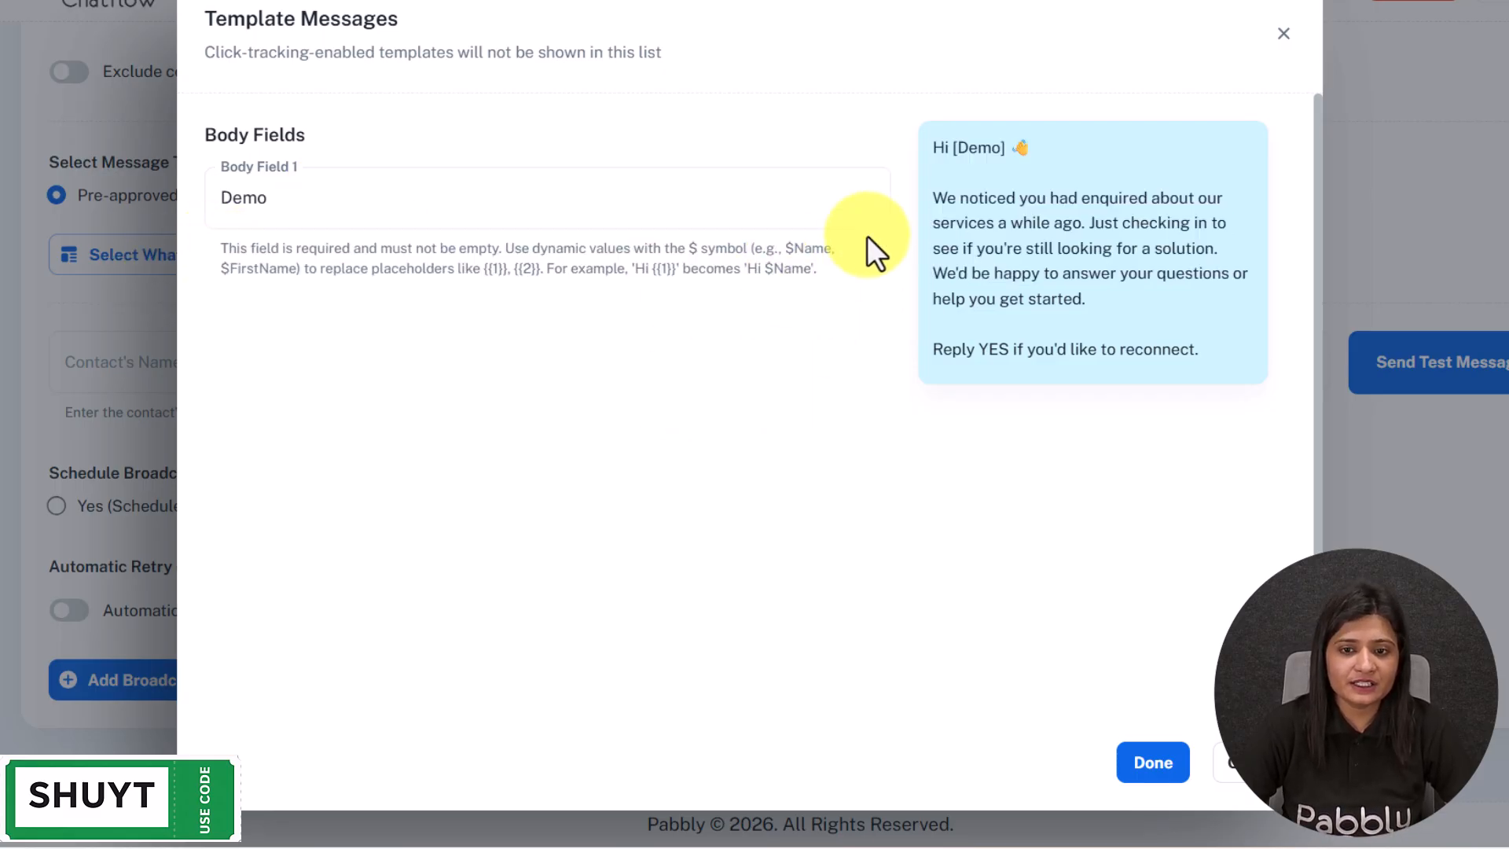
left_click_drag(783, 249, 833, 251)
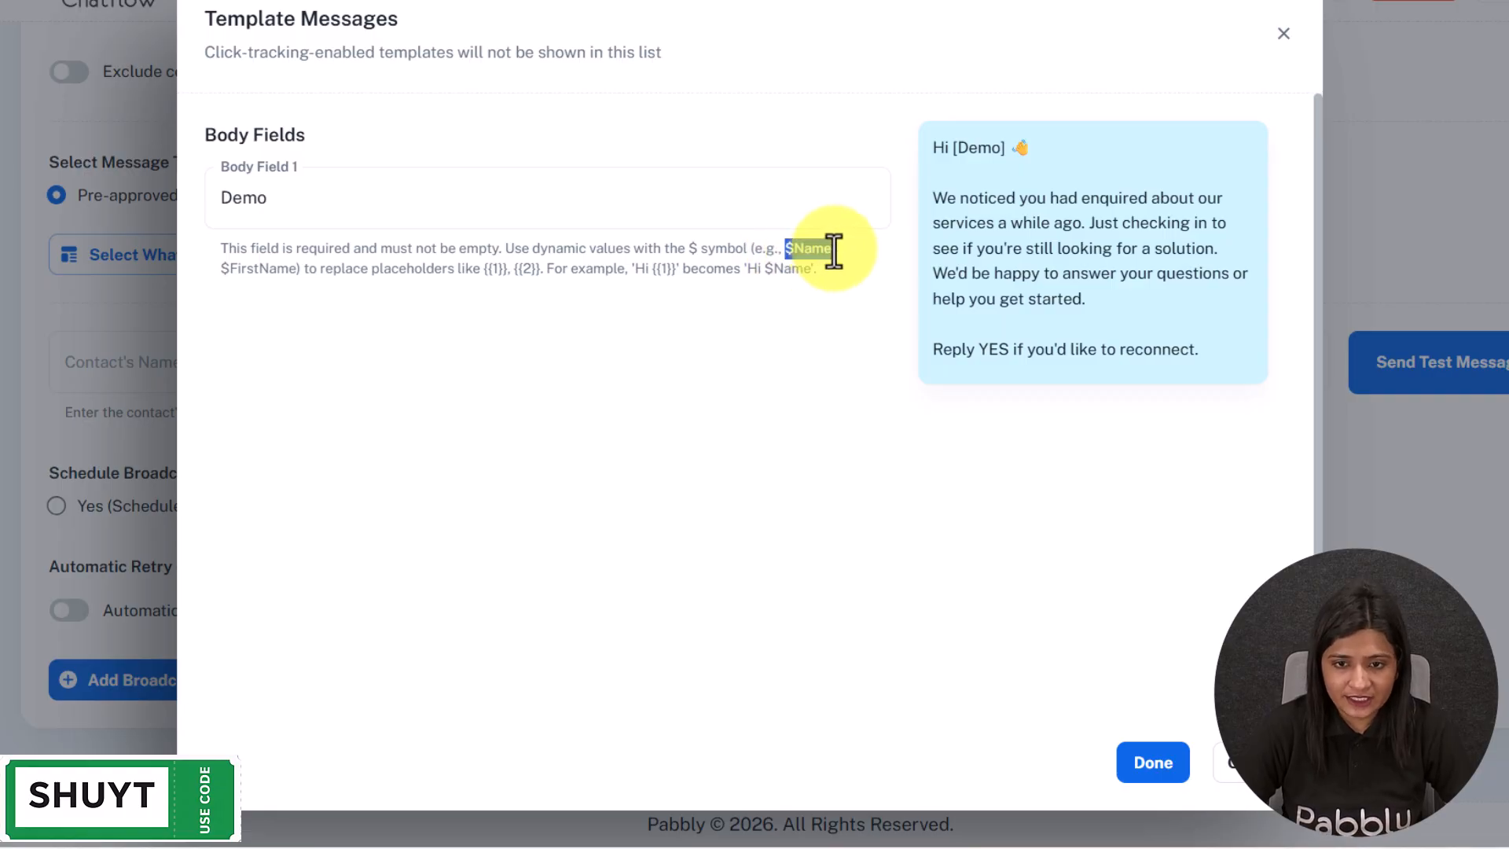
left_click(1284, 35)
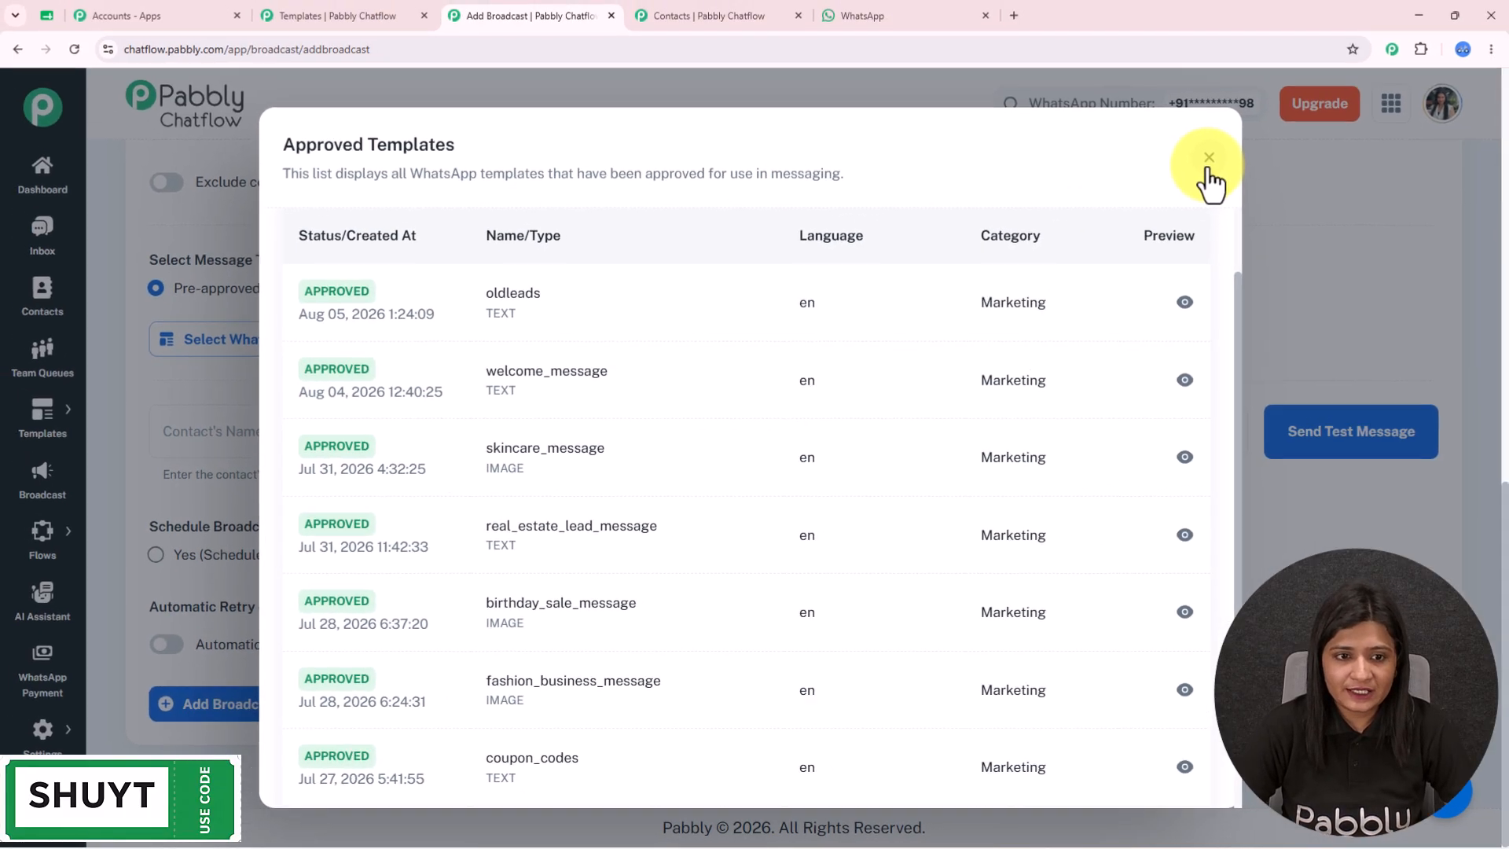
- Close the approved templates list and open Contact Custom Fields settings in a new tab
left_click(1282, 43)
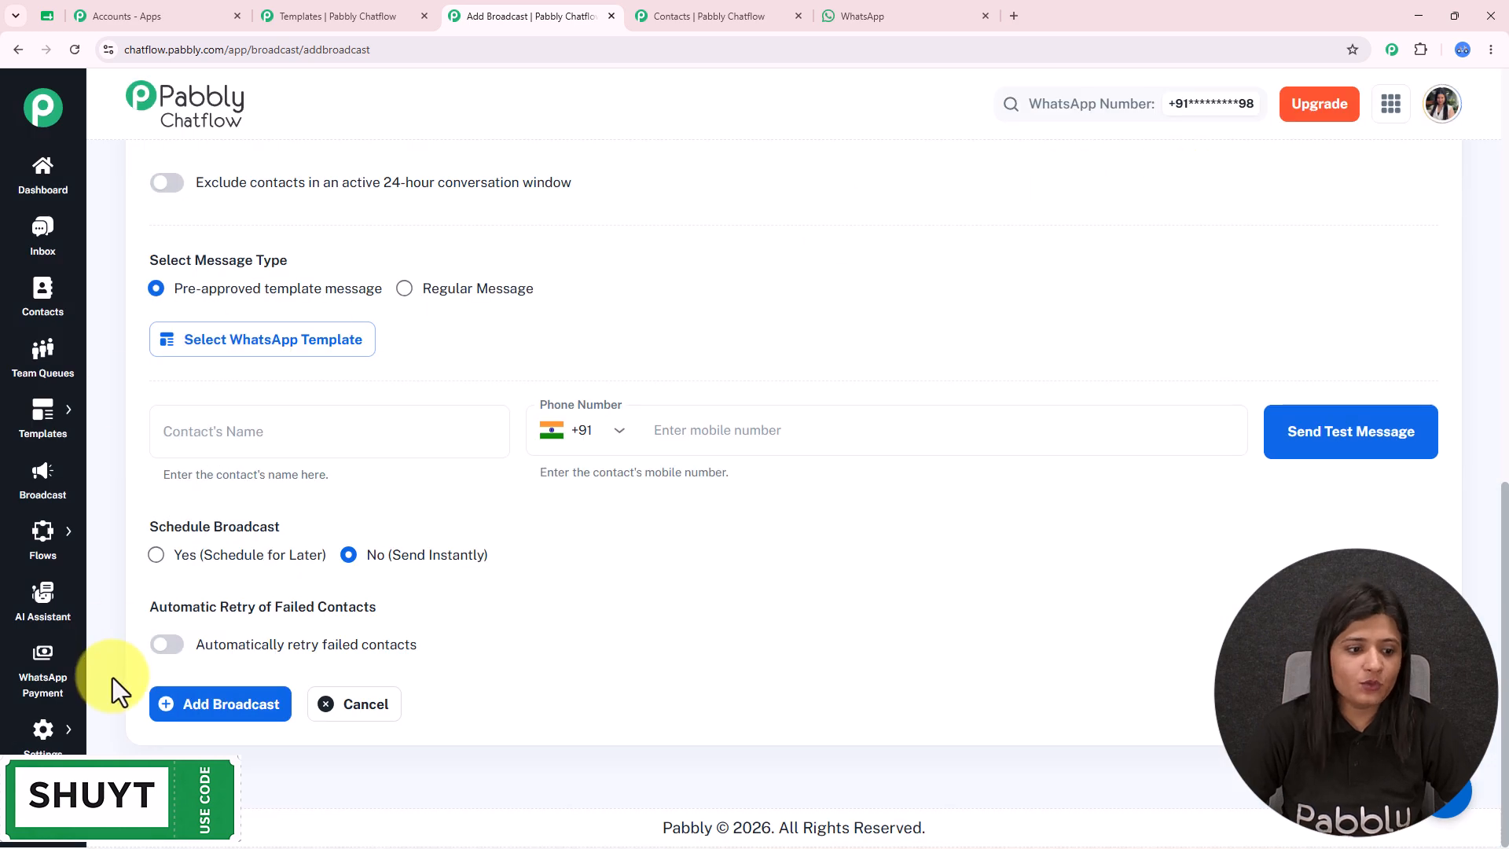
left_click(38, 742)
left_click(157, 633)
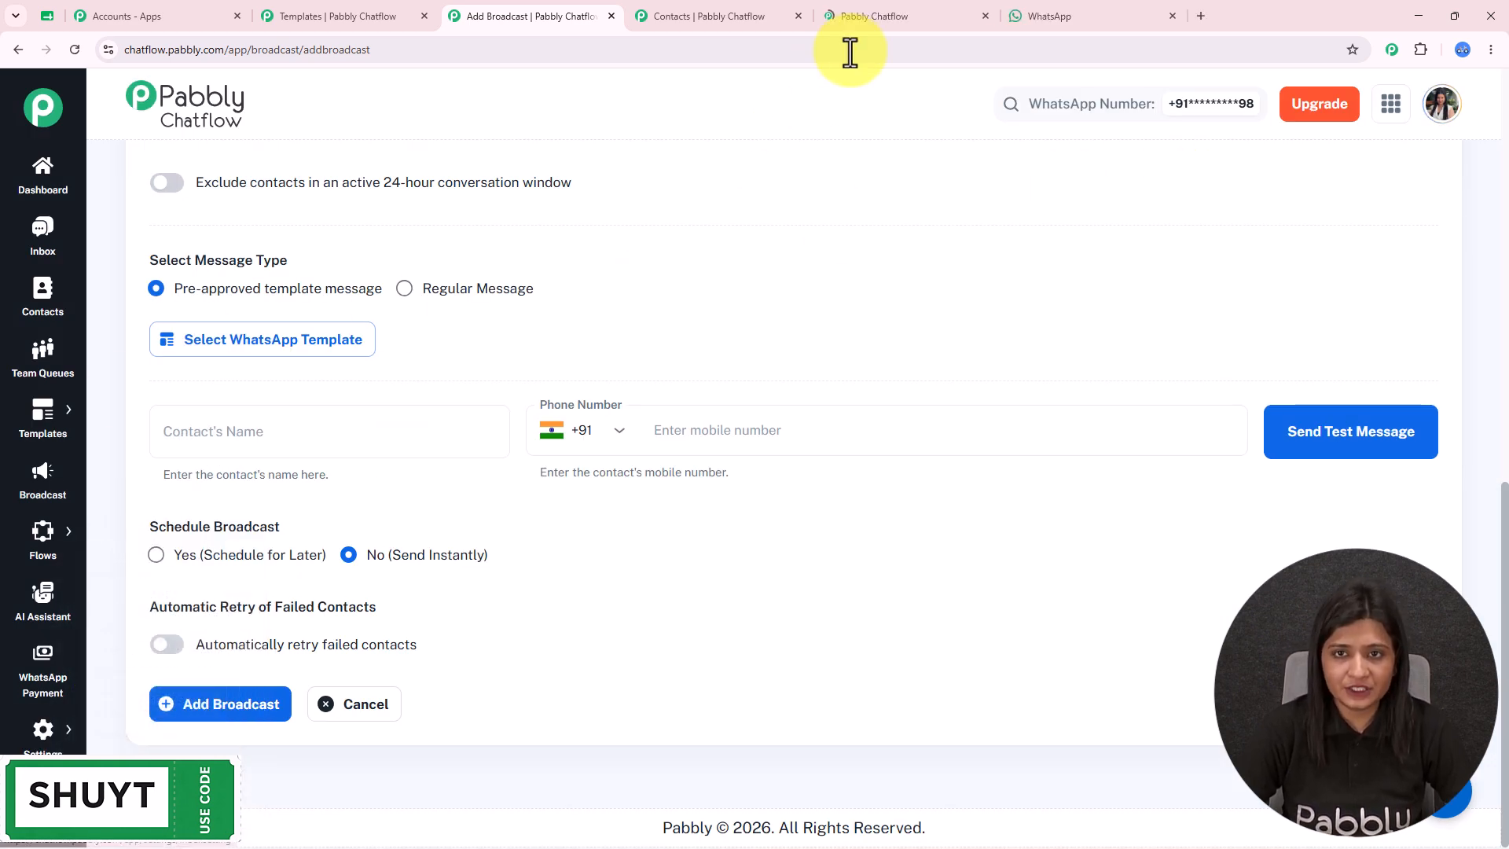
- Copy the Name field's $Name placeholder from the Contact Custom Fields page
left_click(891, 4)
triple_click(110, 182)
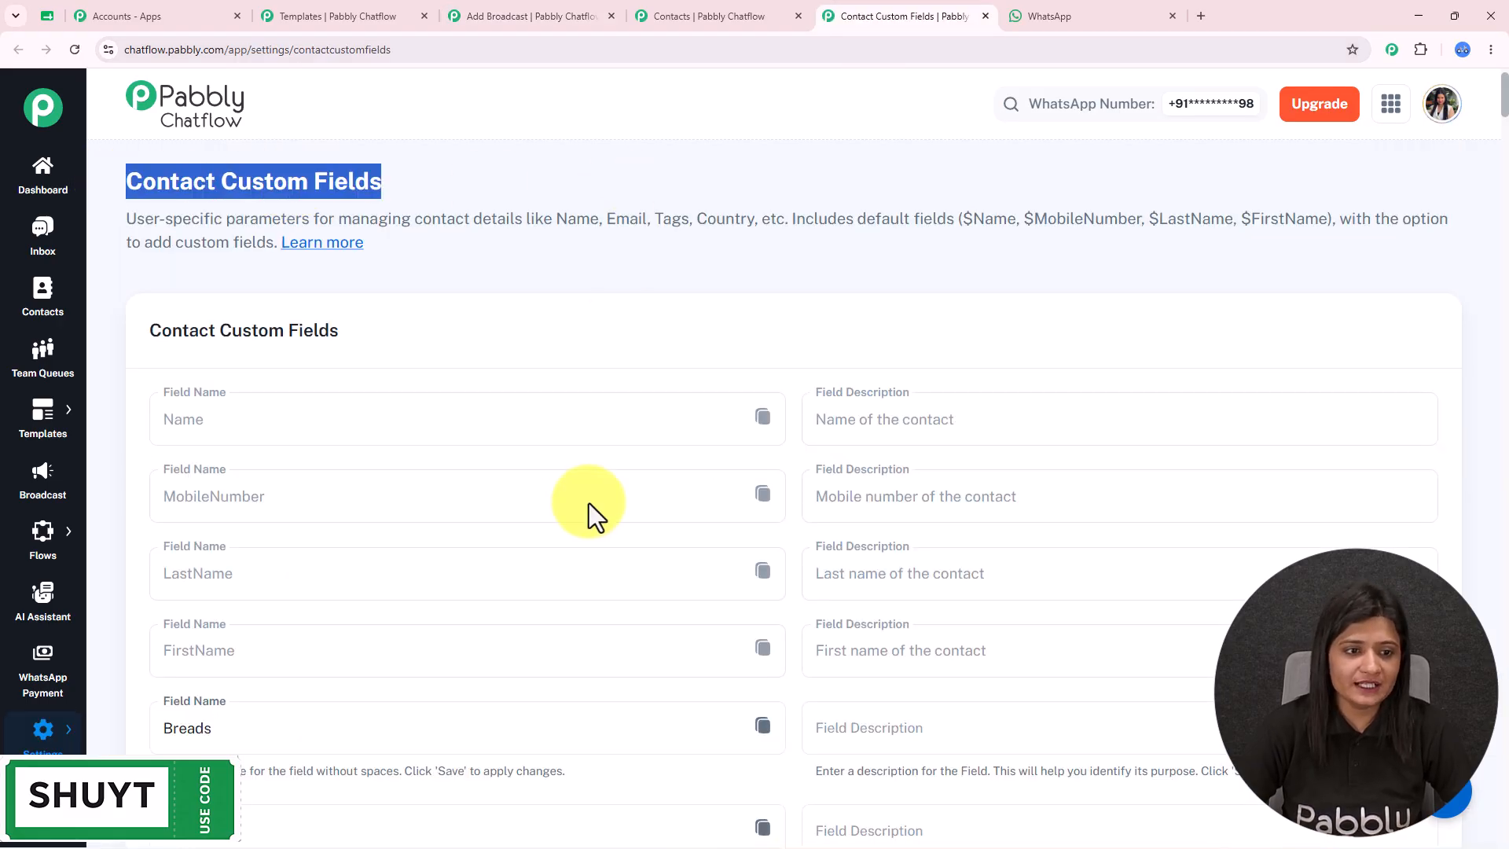
scroll(589, 503, "down", 10)
scroll(588, 503, "down", 15)
scroll(588, 503, "up", 18)
scroll(588, 503, "up", 20)
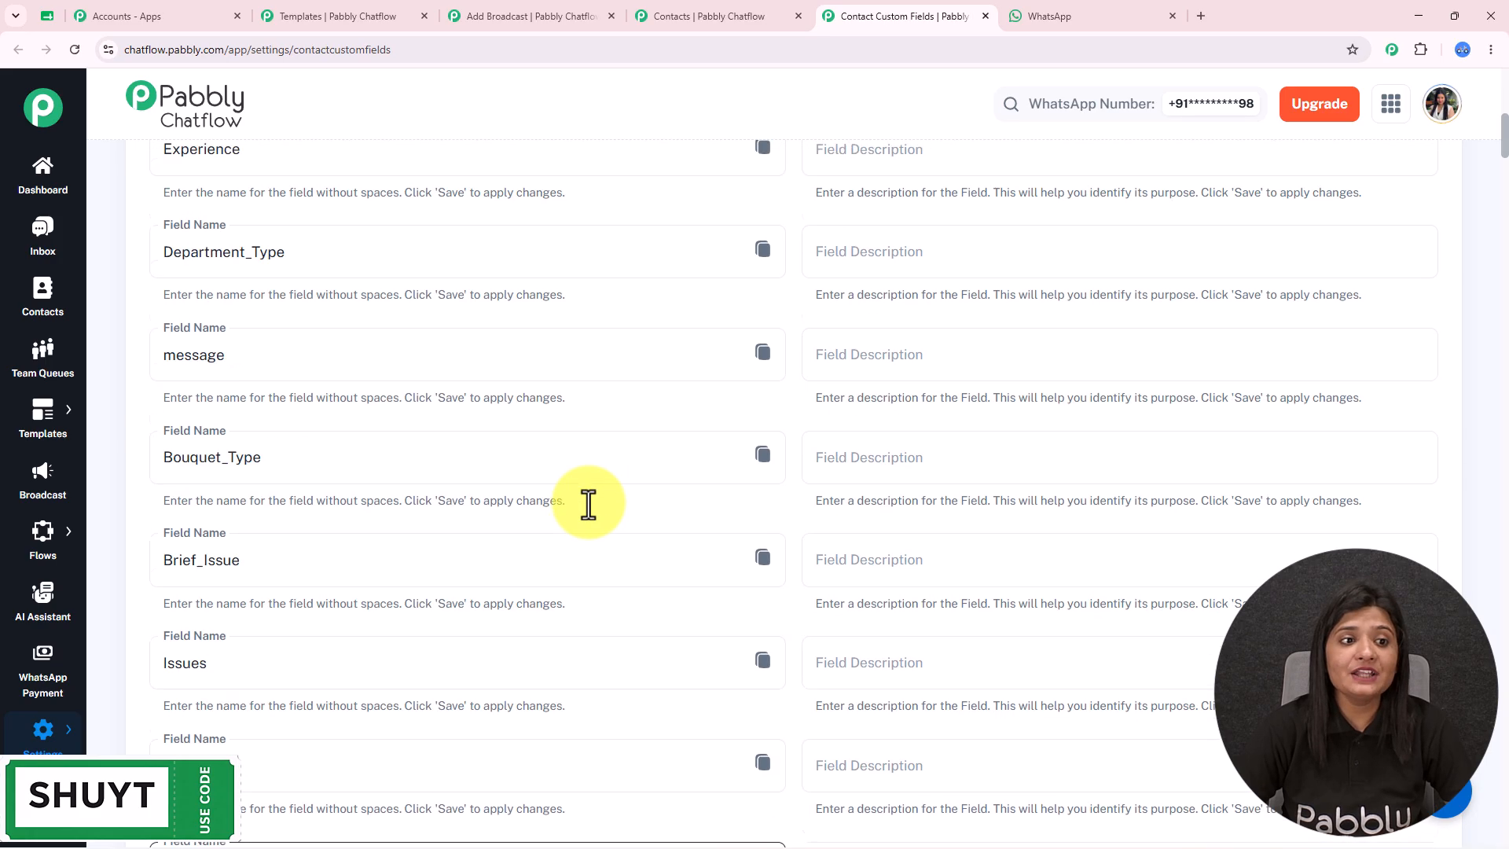
scroll(587, 502, "up", 1)
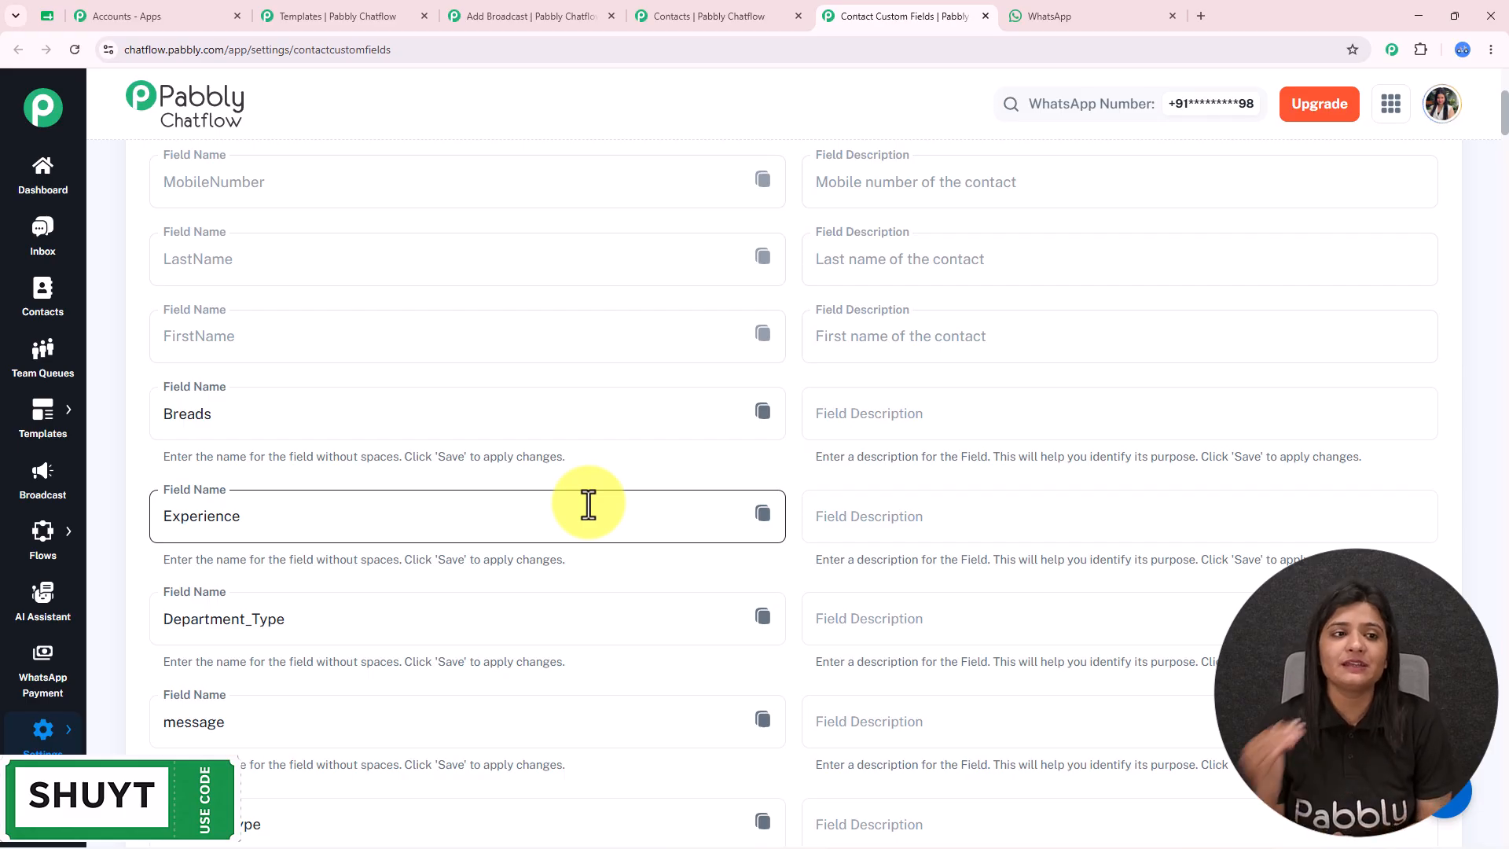
scroll(588, 503, "up", 2)
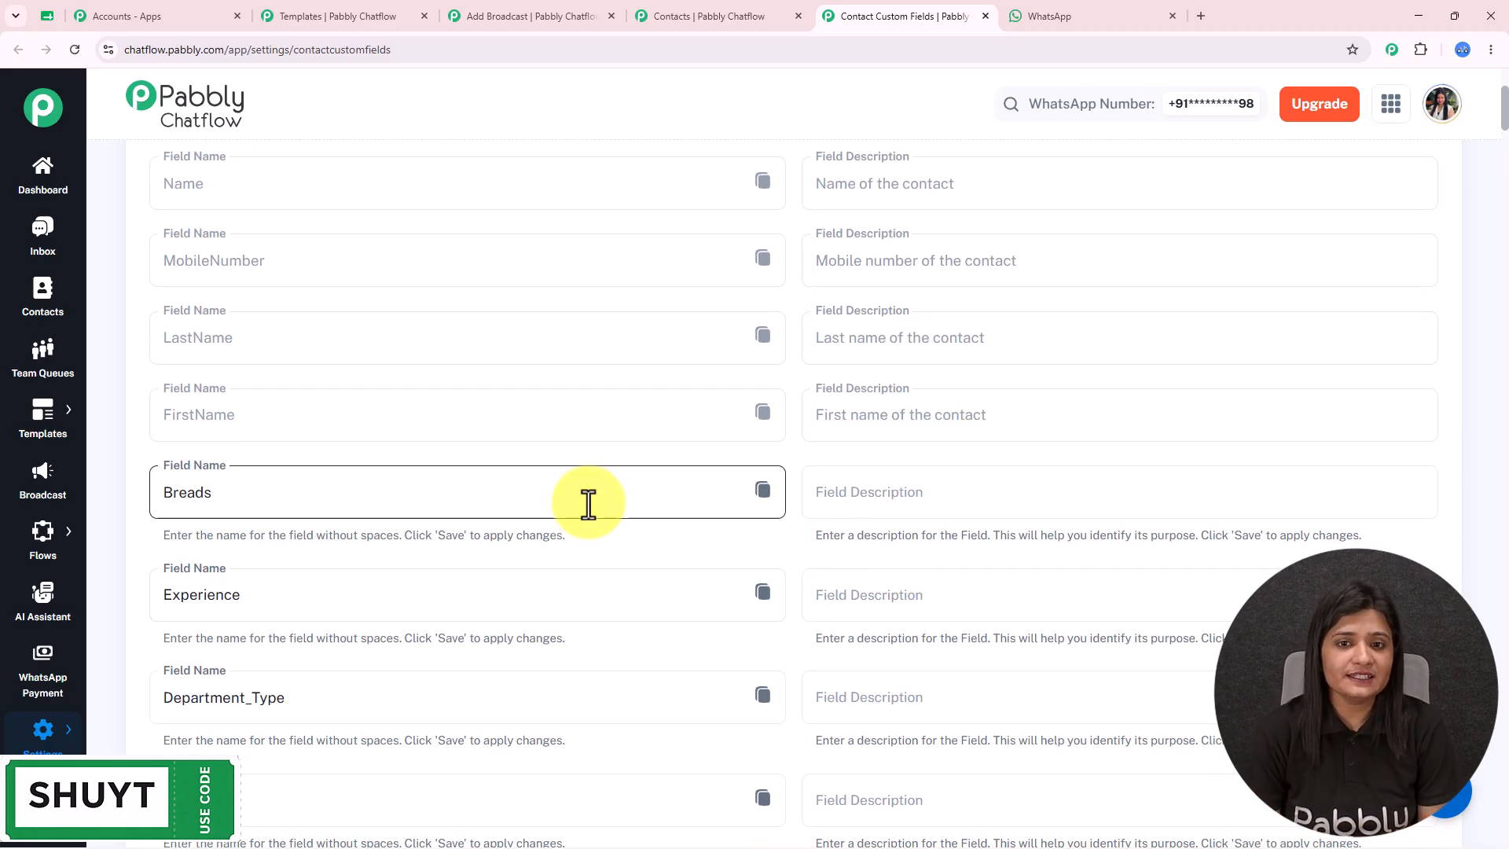
left_click(761, 185)
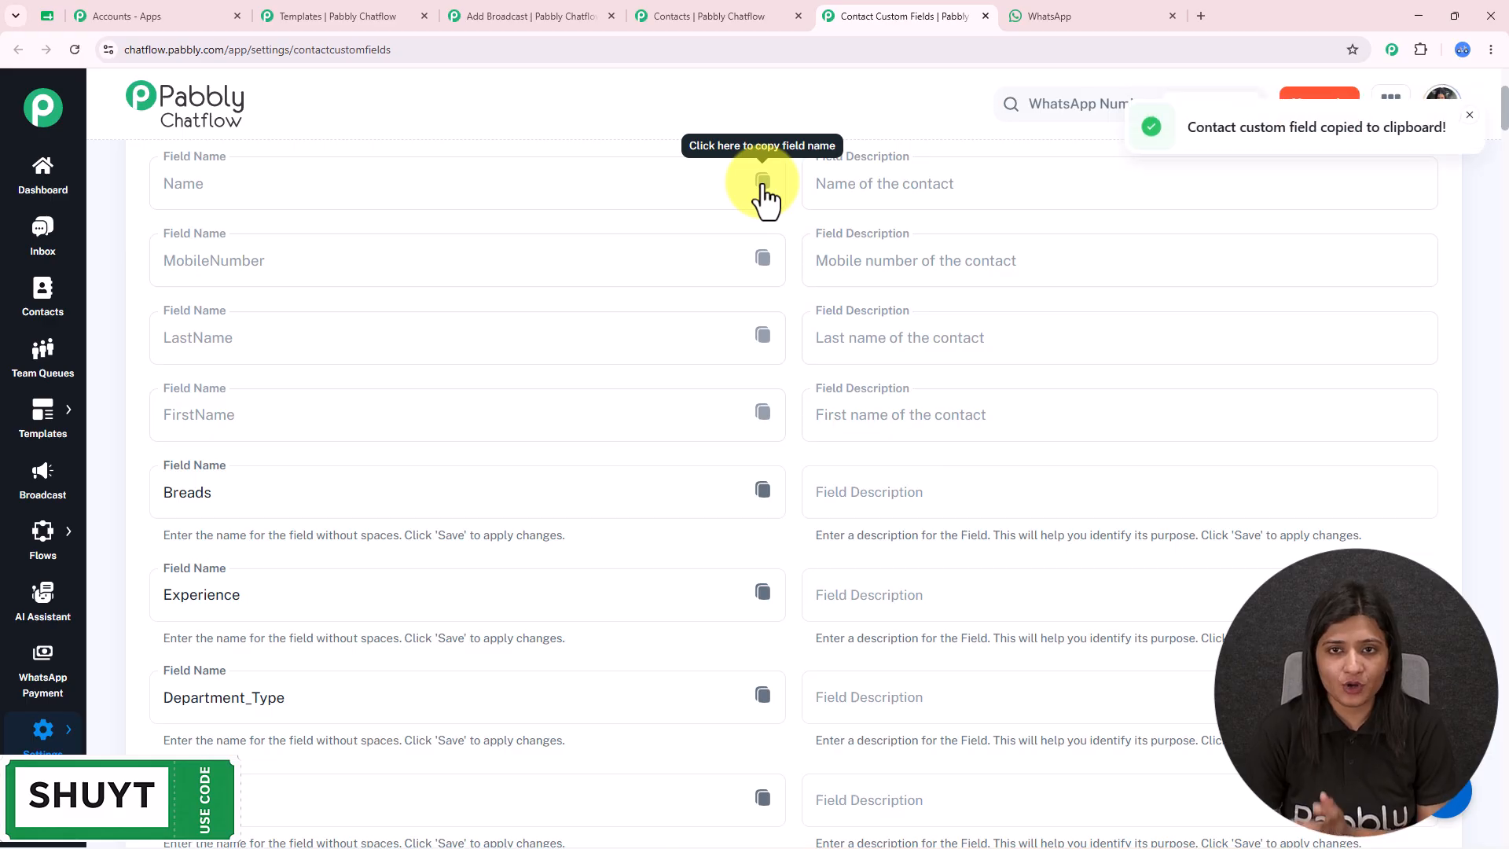
- Paste $Name into the WhatsApp chat box, then go back to the Add Broadcast tab
left_click(1073, 8)
key("ctrl+v")
key("ctrl+a")
left_click_drag(873, 797, 807, 816)
left_click(872, 812)
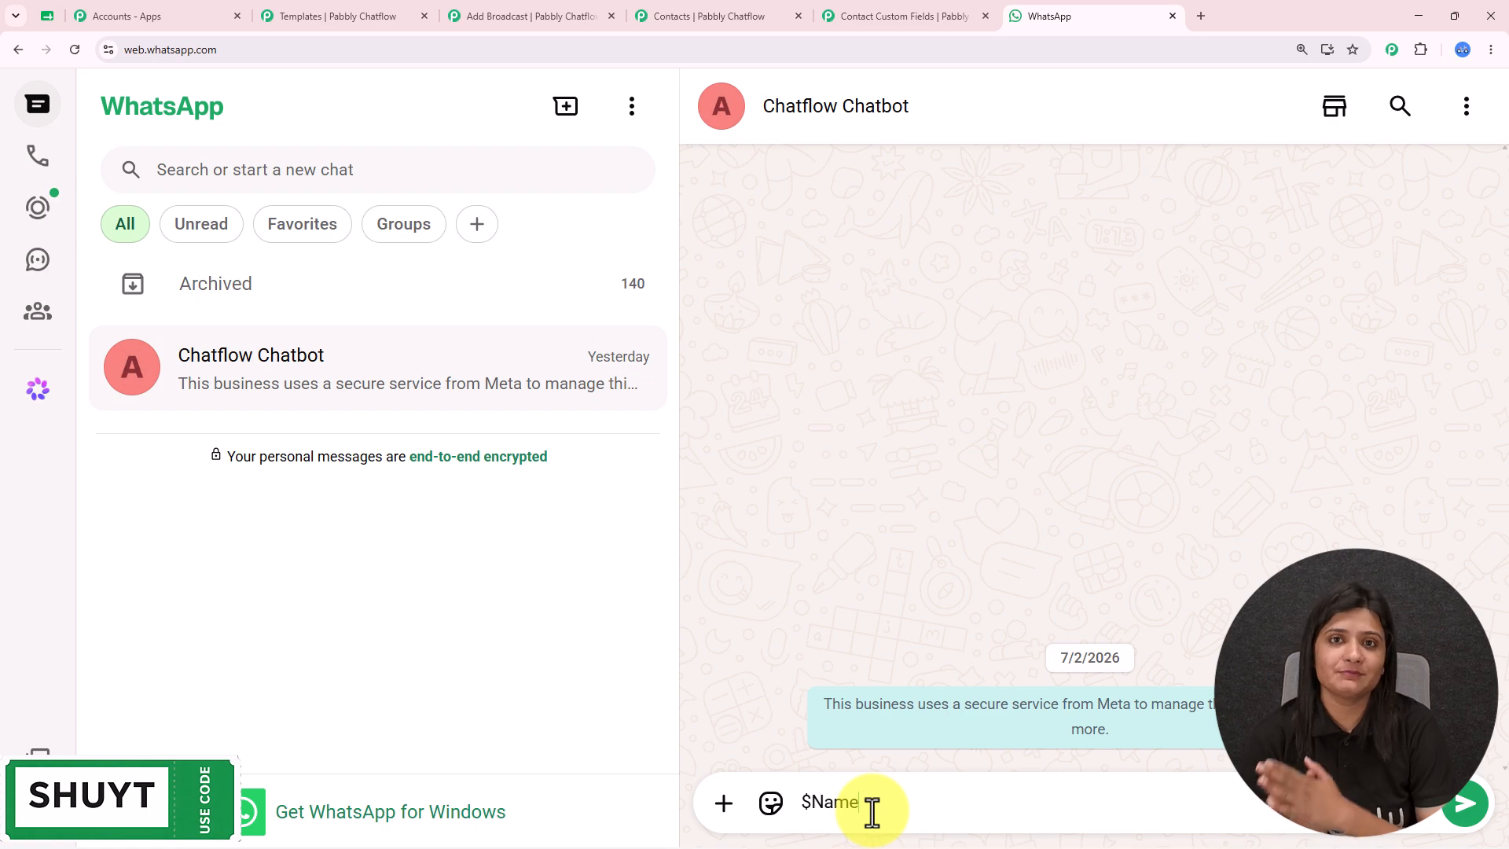
left_click(514, 15)
- Pick the oldleads template and replace Demo in Body Field 1 with $Name
left_click(242, 344)
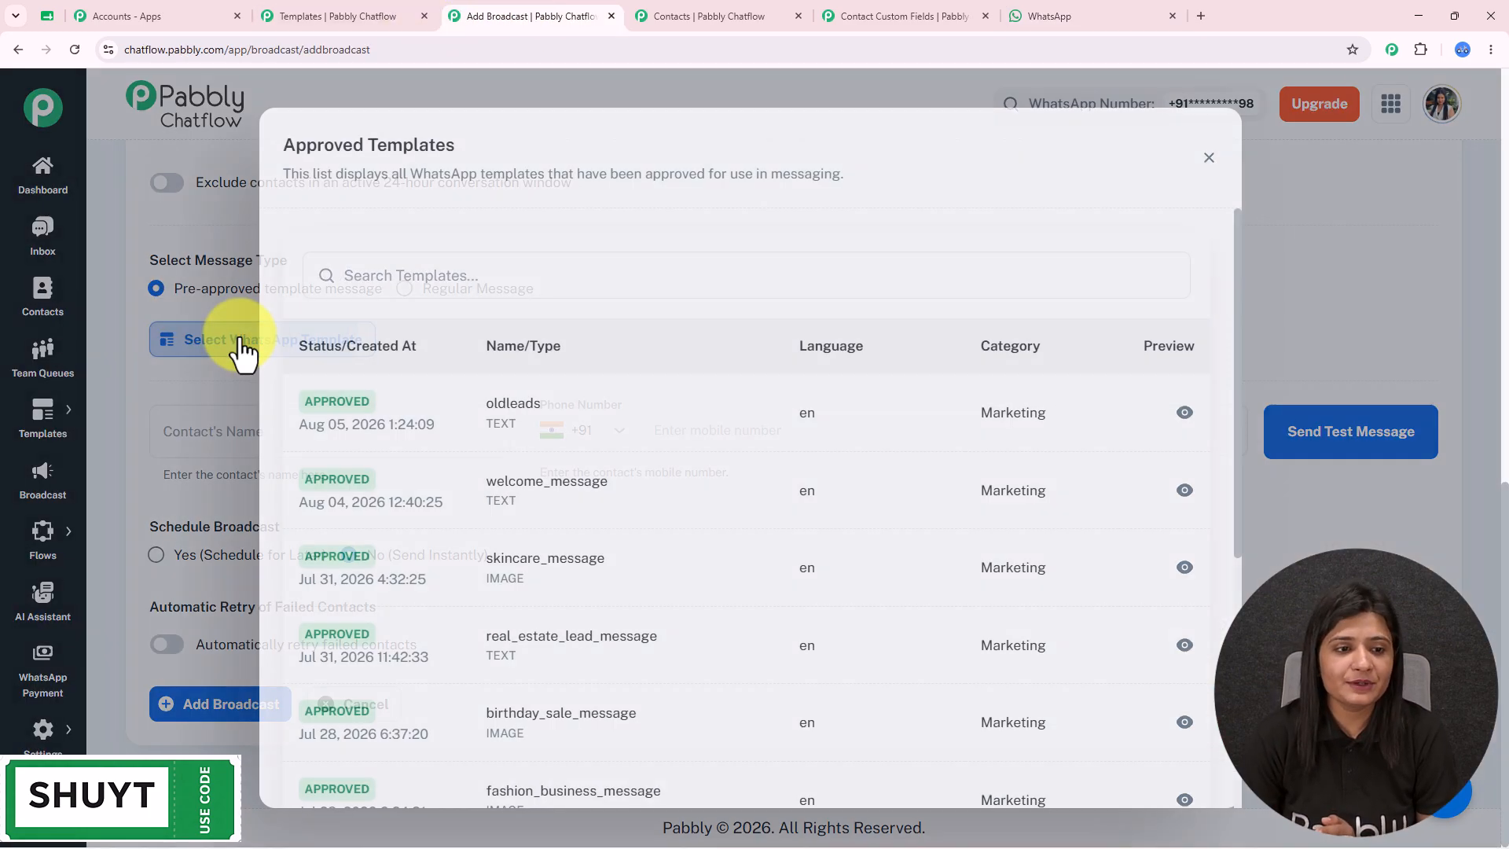
left_click(495, 409)
left_click_drag(345, 291, 160, 300)
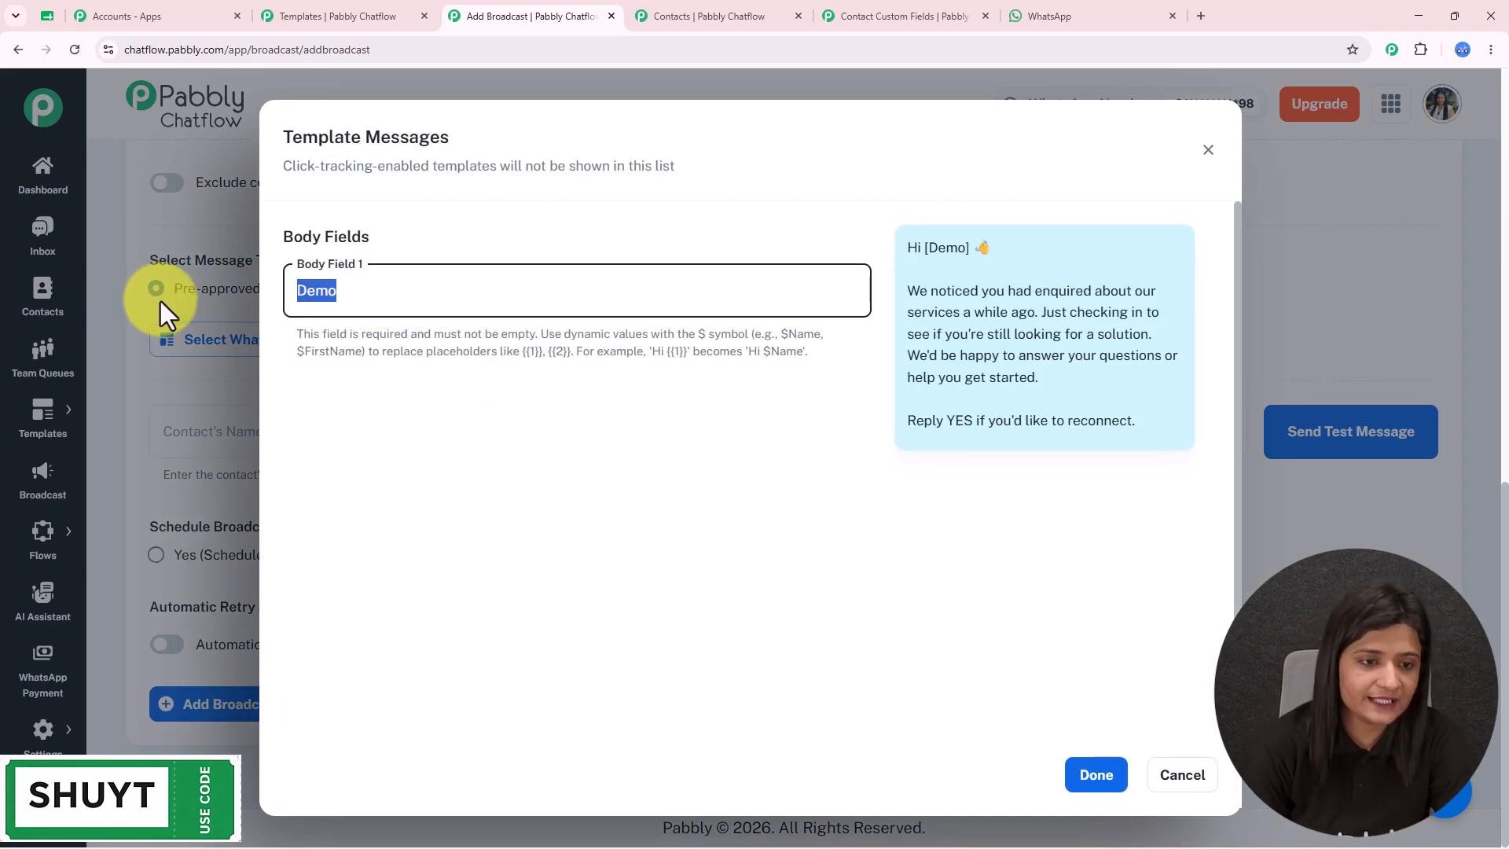
type("$Name")
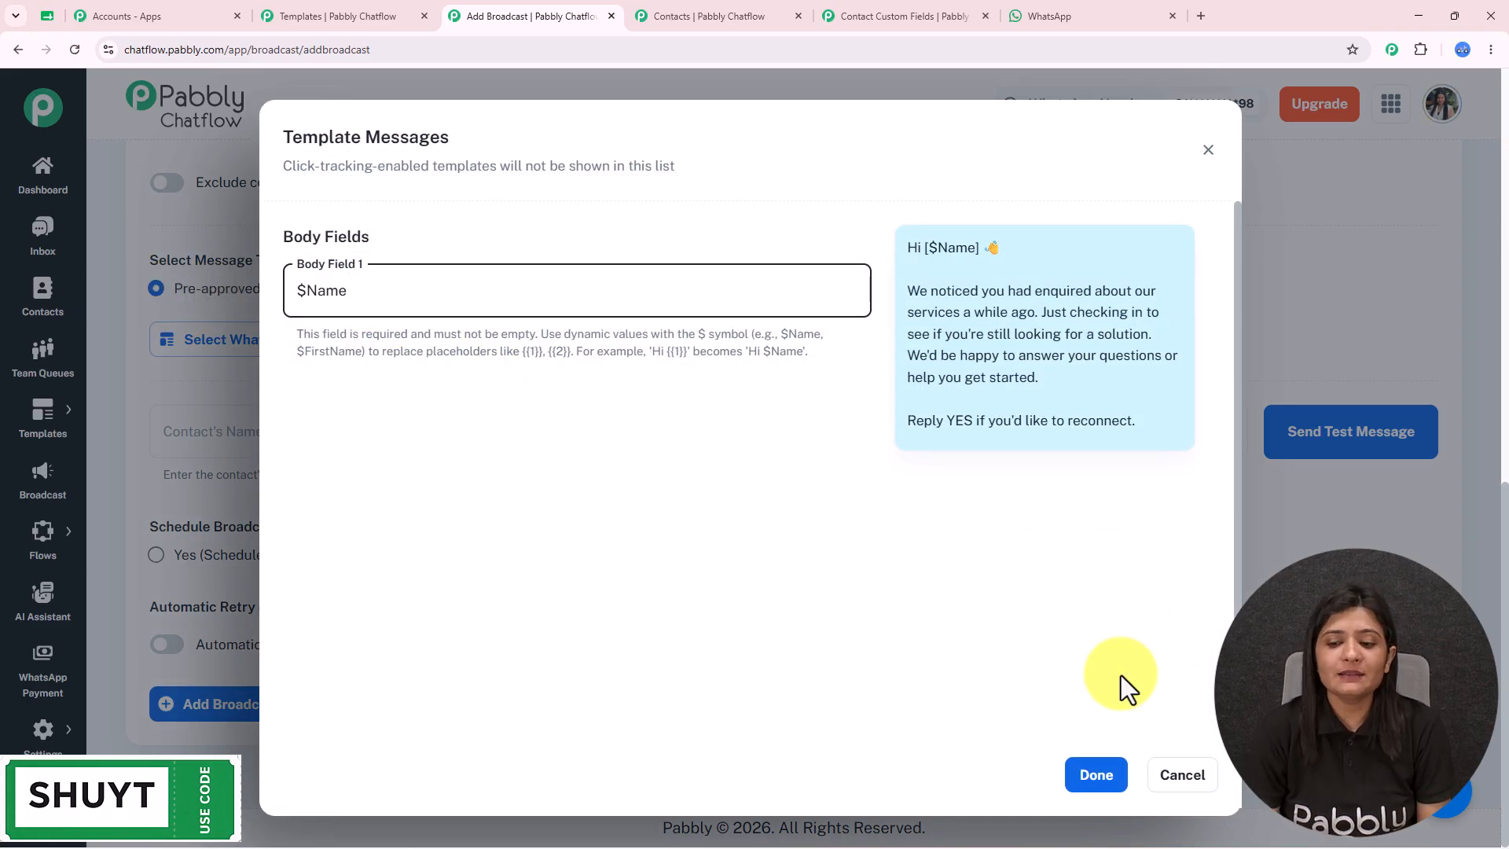
left_click(1096, 776)
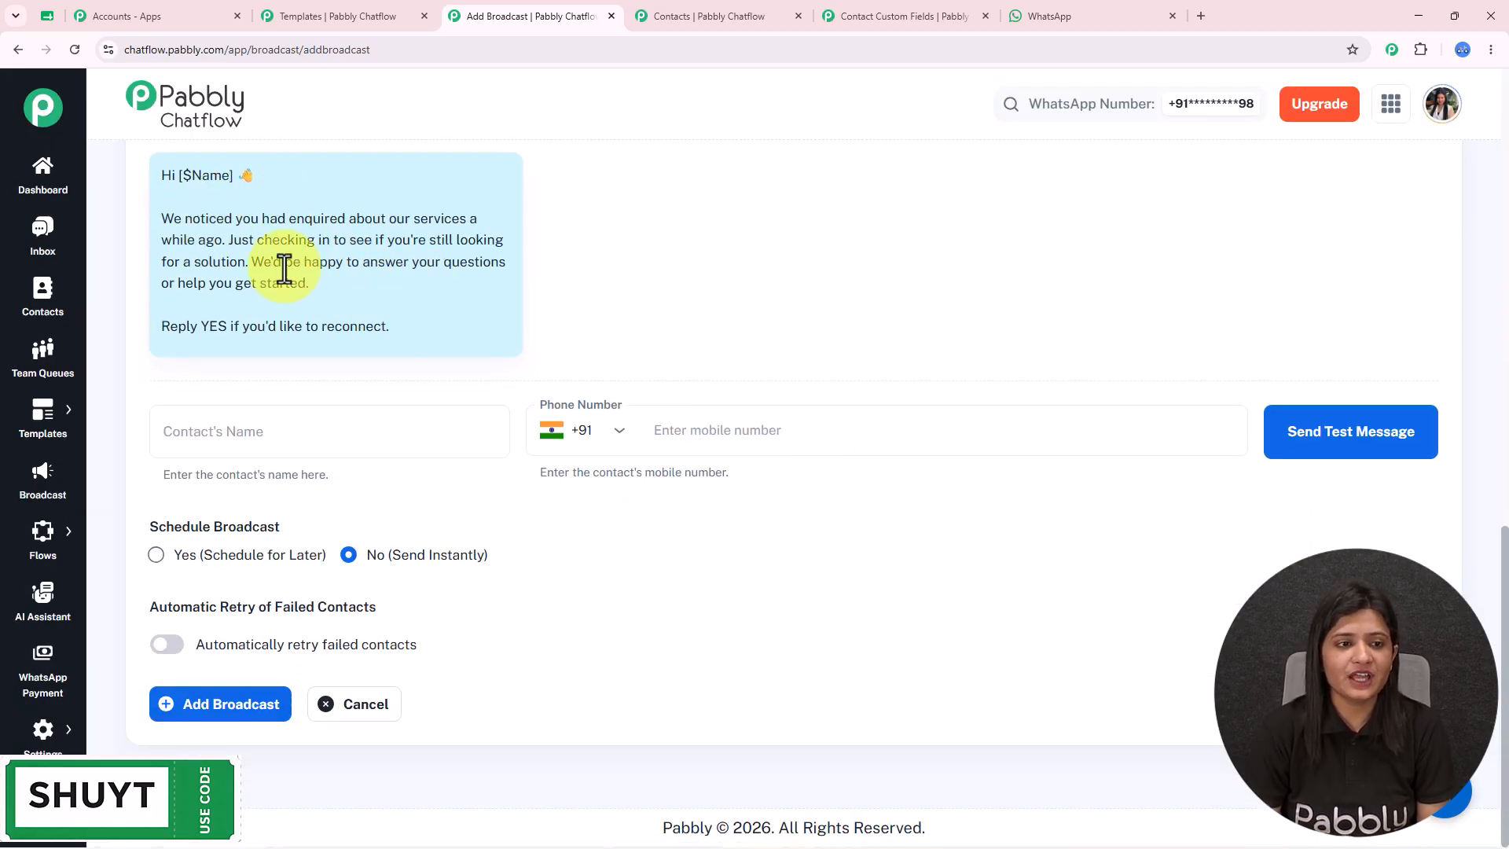
- Enter 'Current User' as the test contact's name
left_click_drag(361, 313, 153, 176)
left_click(228, 226)
left_click(308, 424)
type("Current User")
left_click_drag(283, 429, 124, 454)
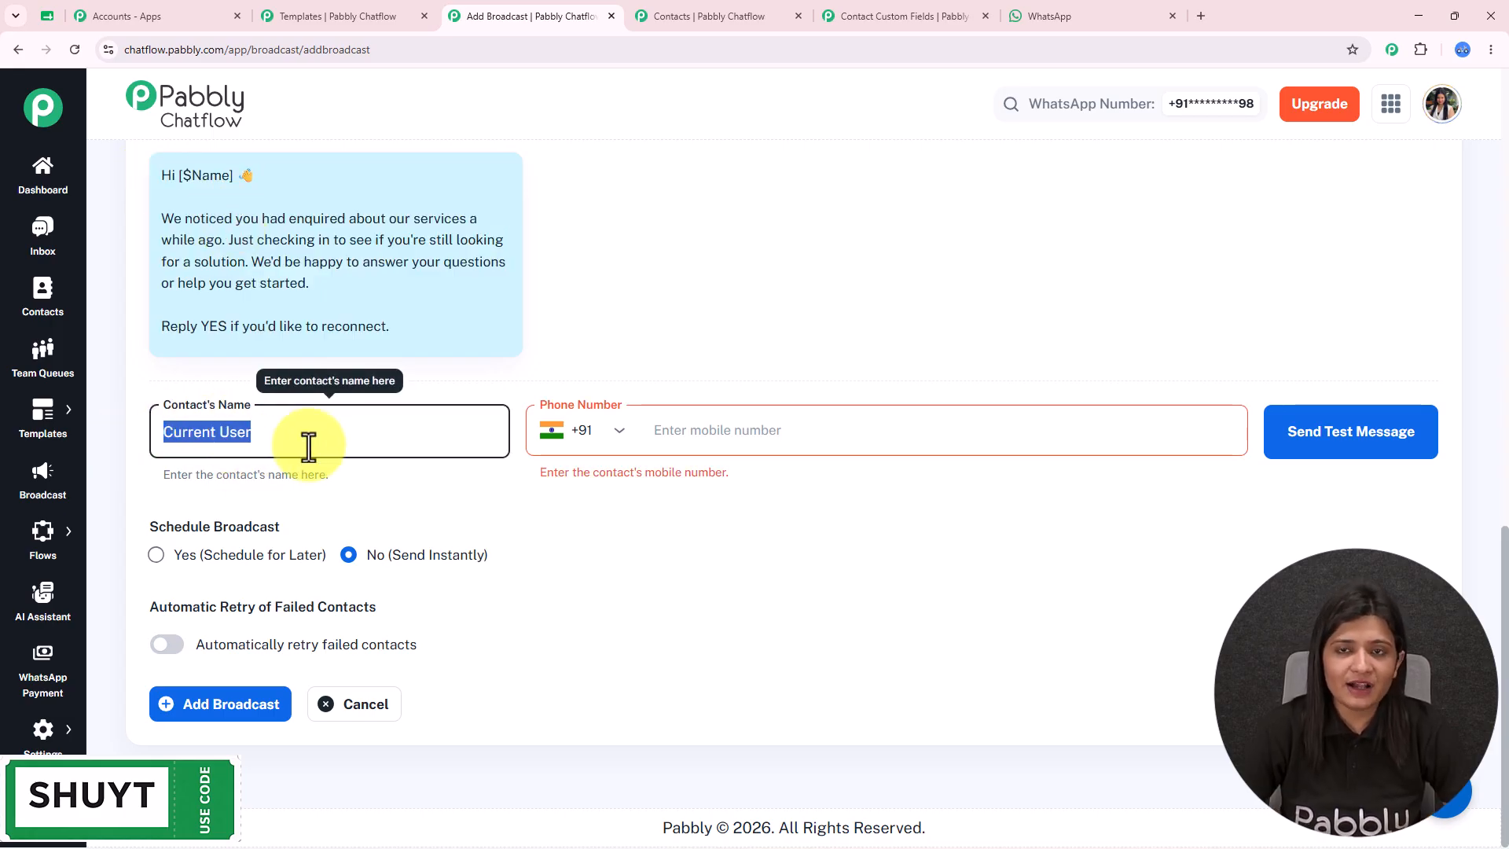
left_click(676, 430)
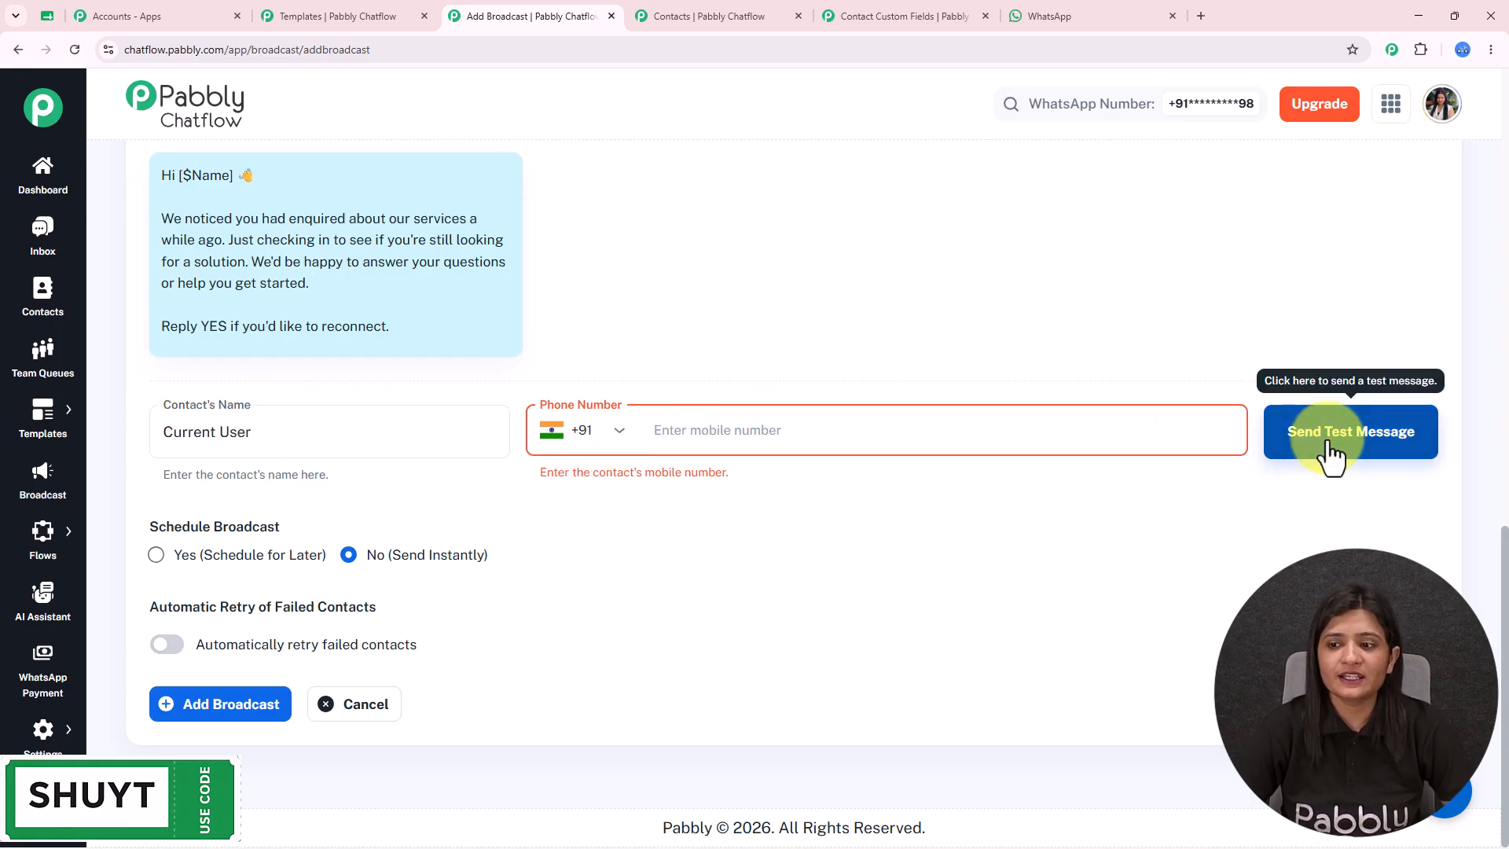
- Try Schedule for Later with the date picker, then revert to Send Instantly
triple_click(287, 528)
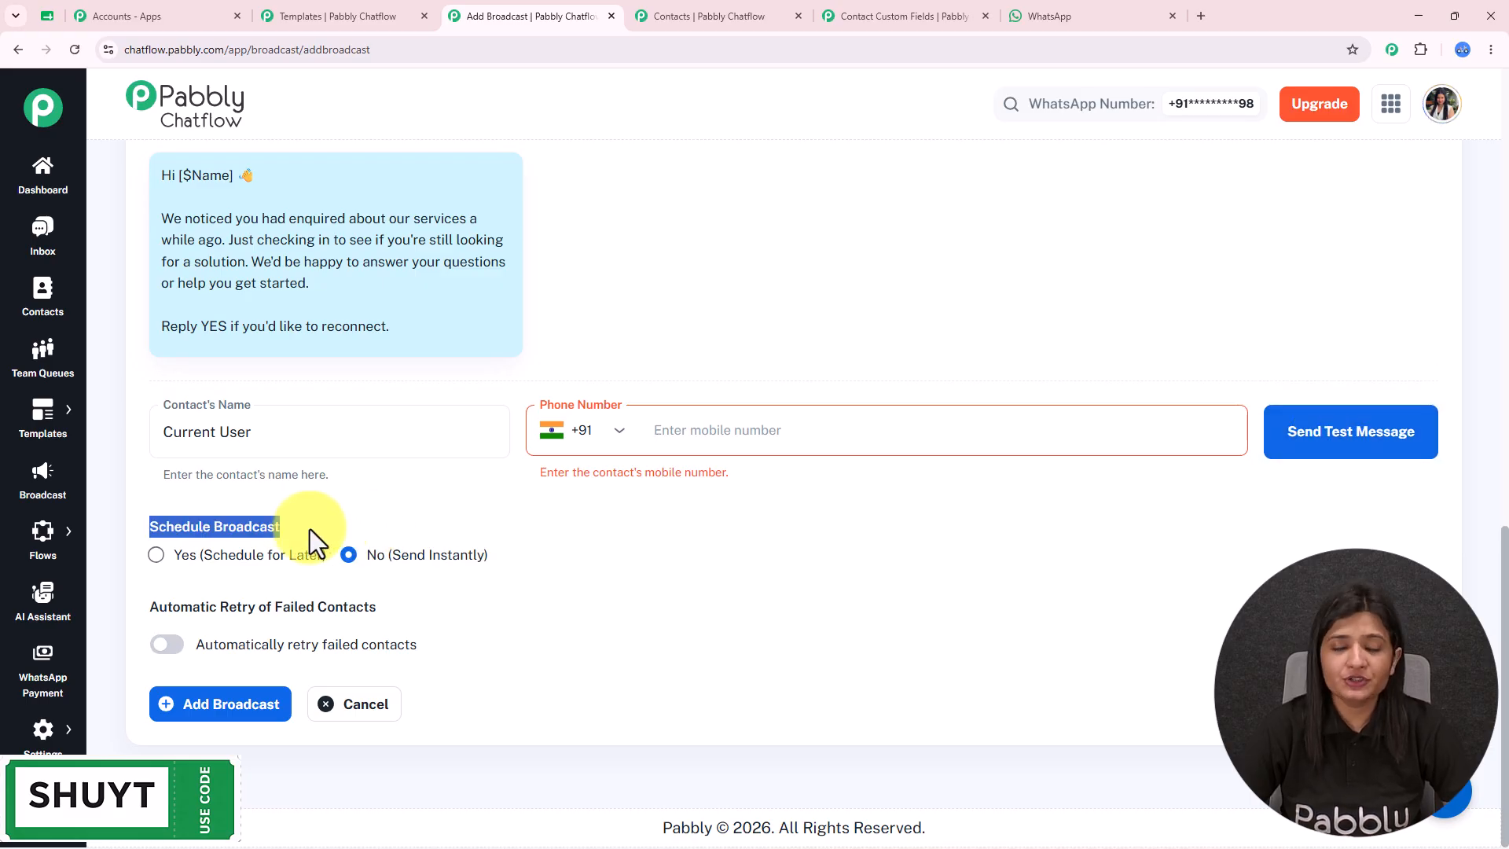
left_click(171, 554)
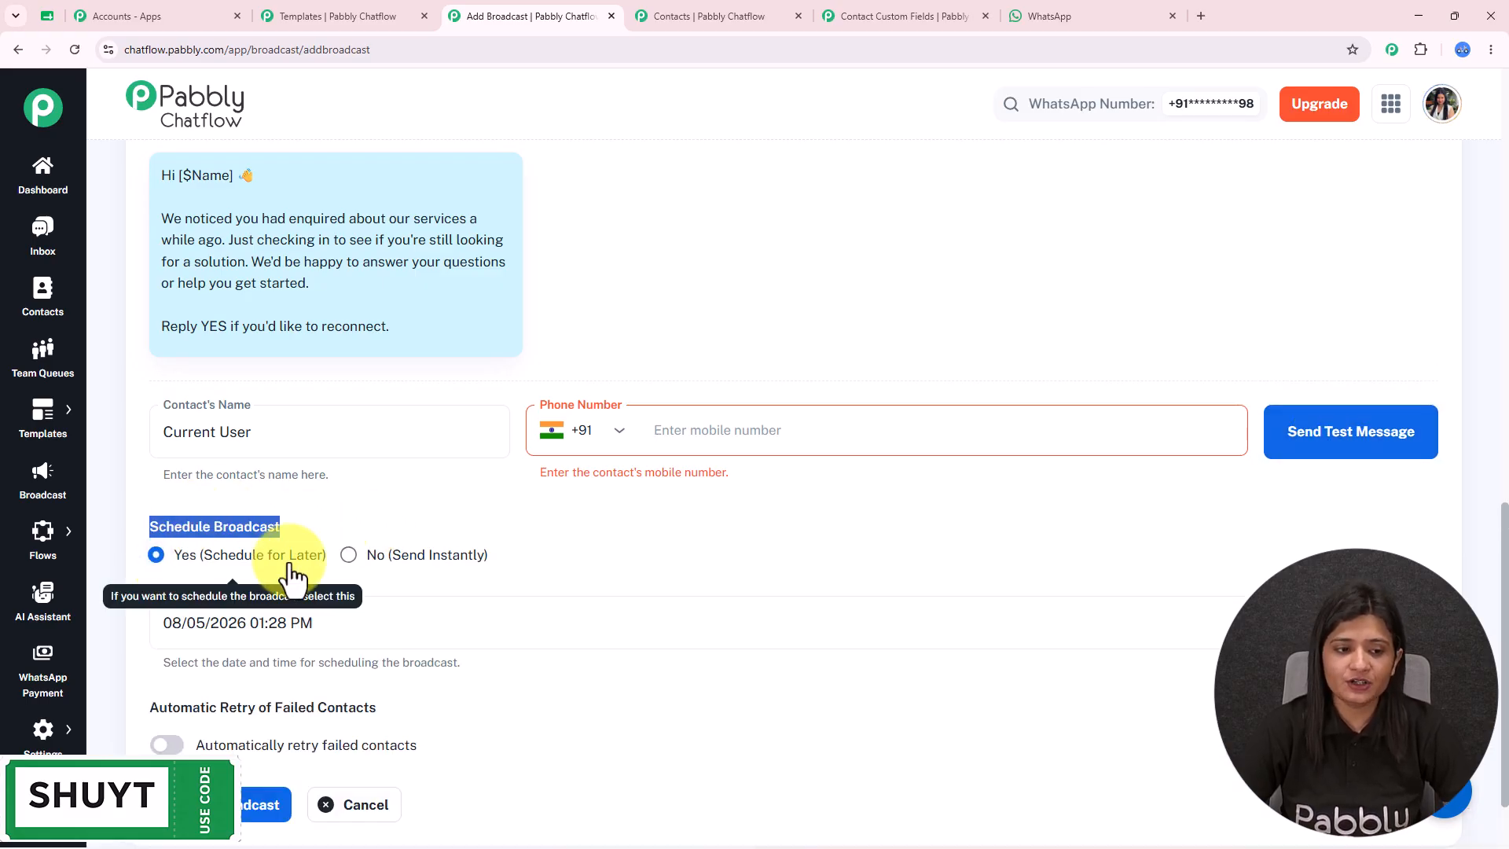
left_click(303, 626)
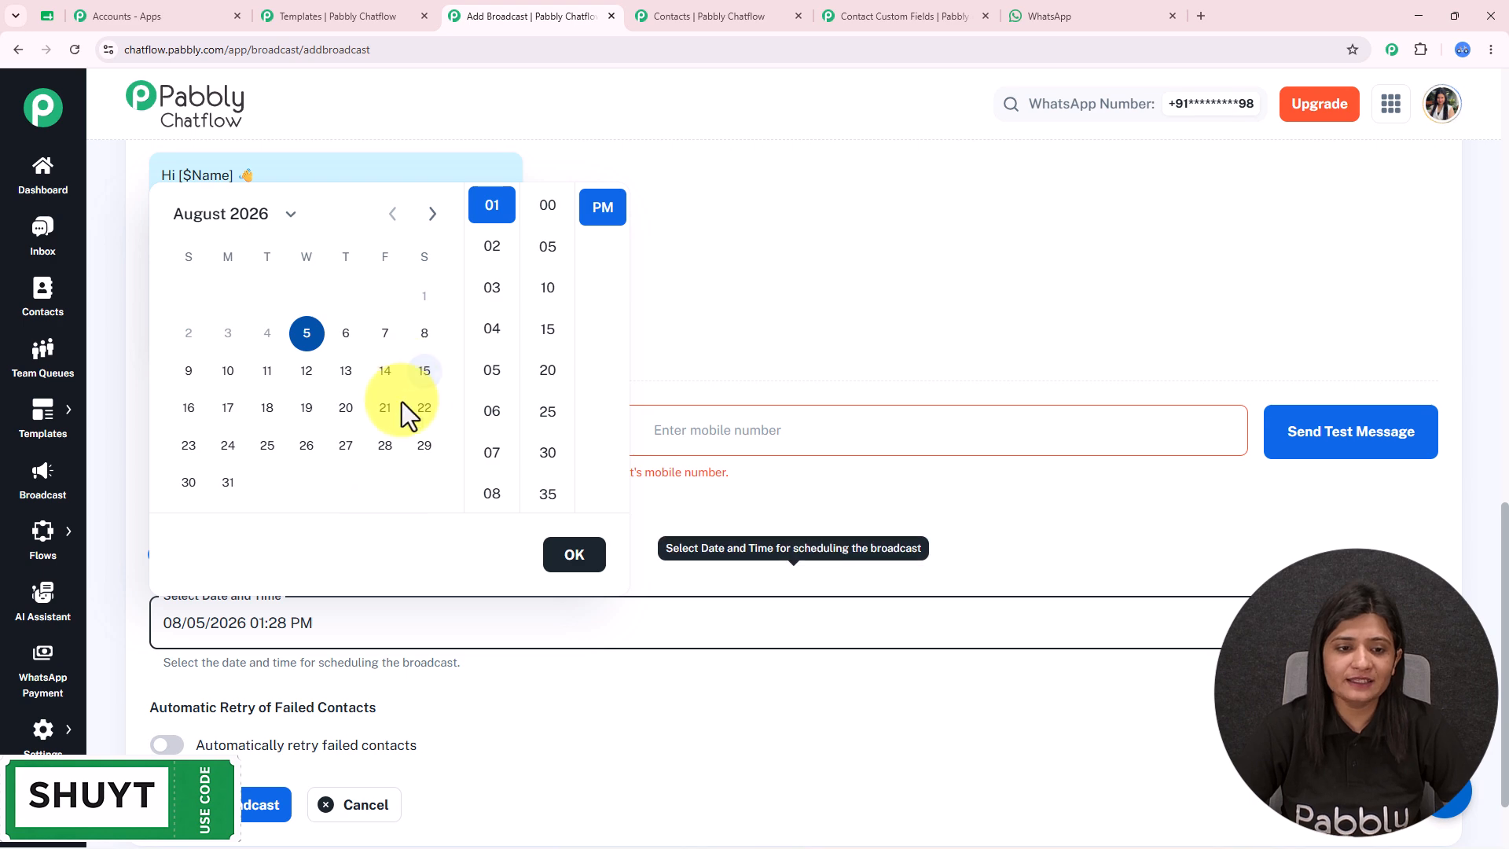
left_click(624, 723)
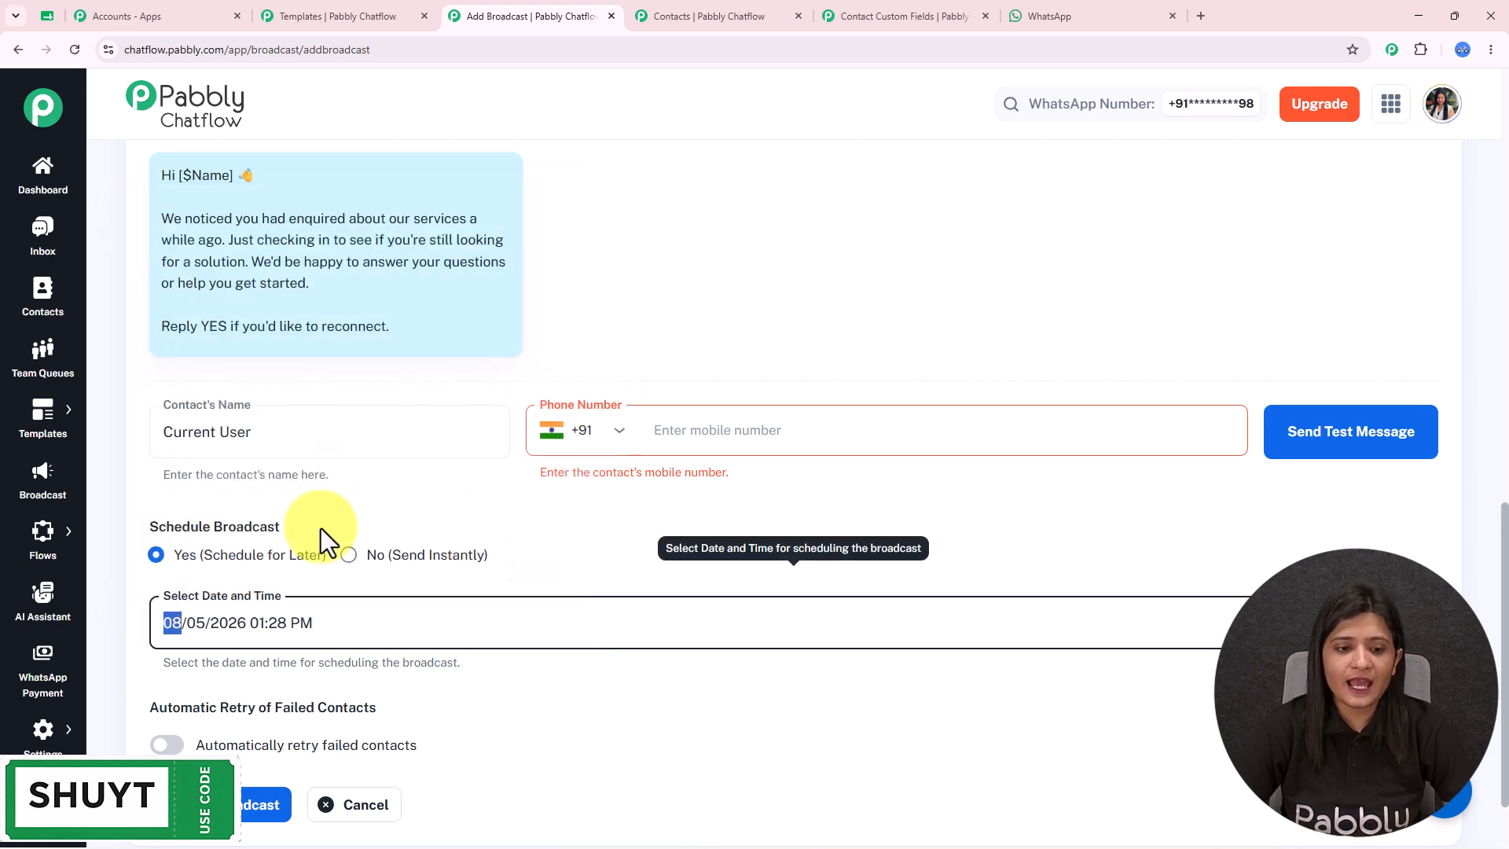
left_click(383, 559)
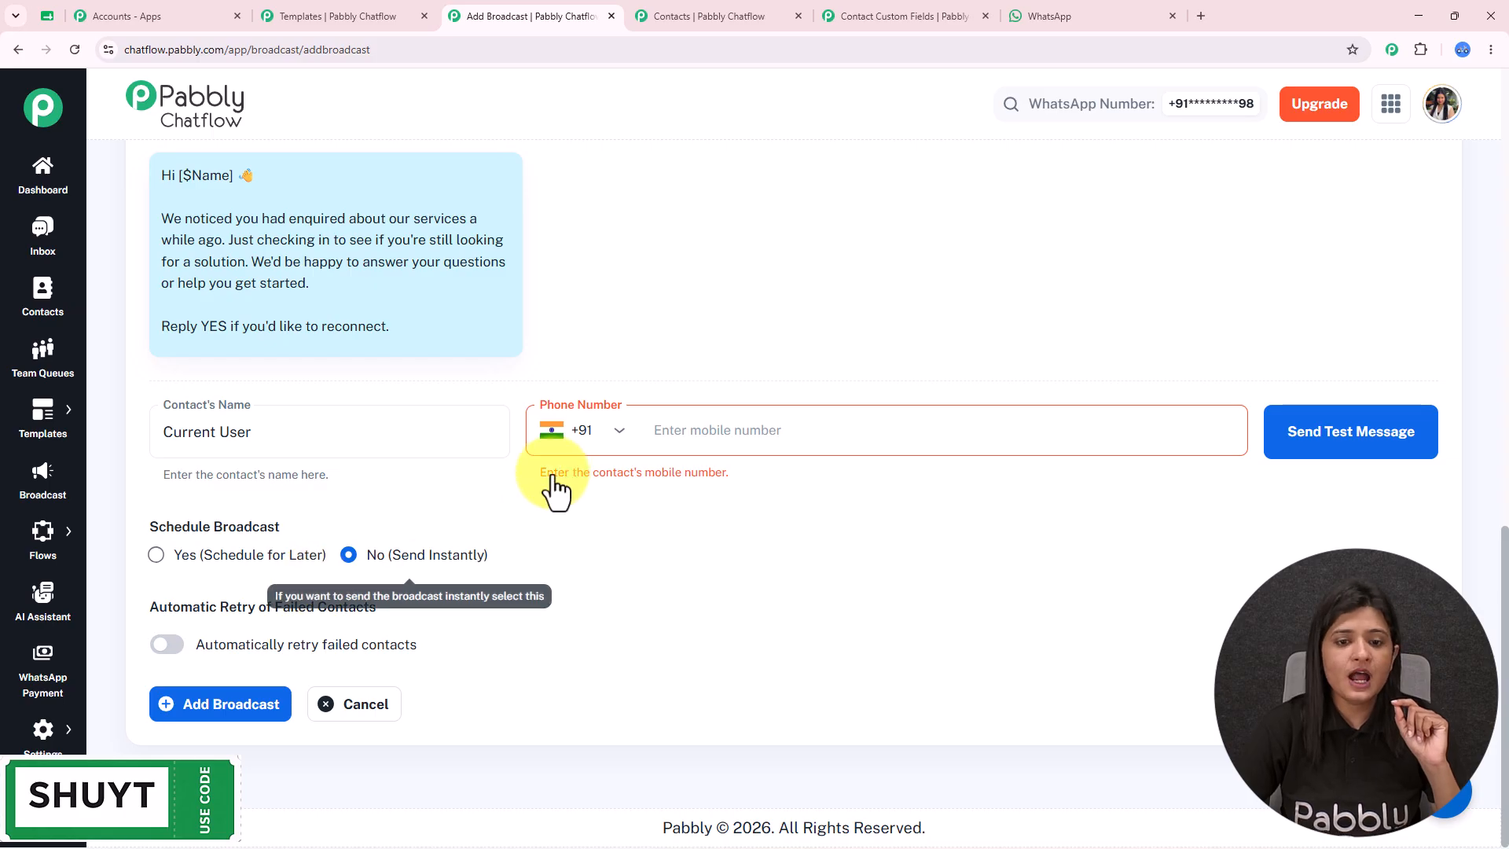
- Enter the test mobile number, send the test message, and check it in WhatsApp
left_click(672, 432)
type("952")
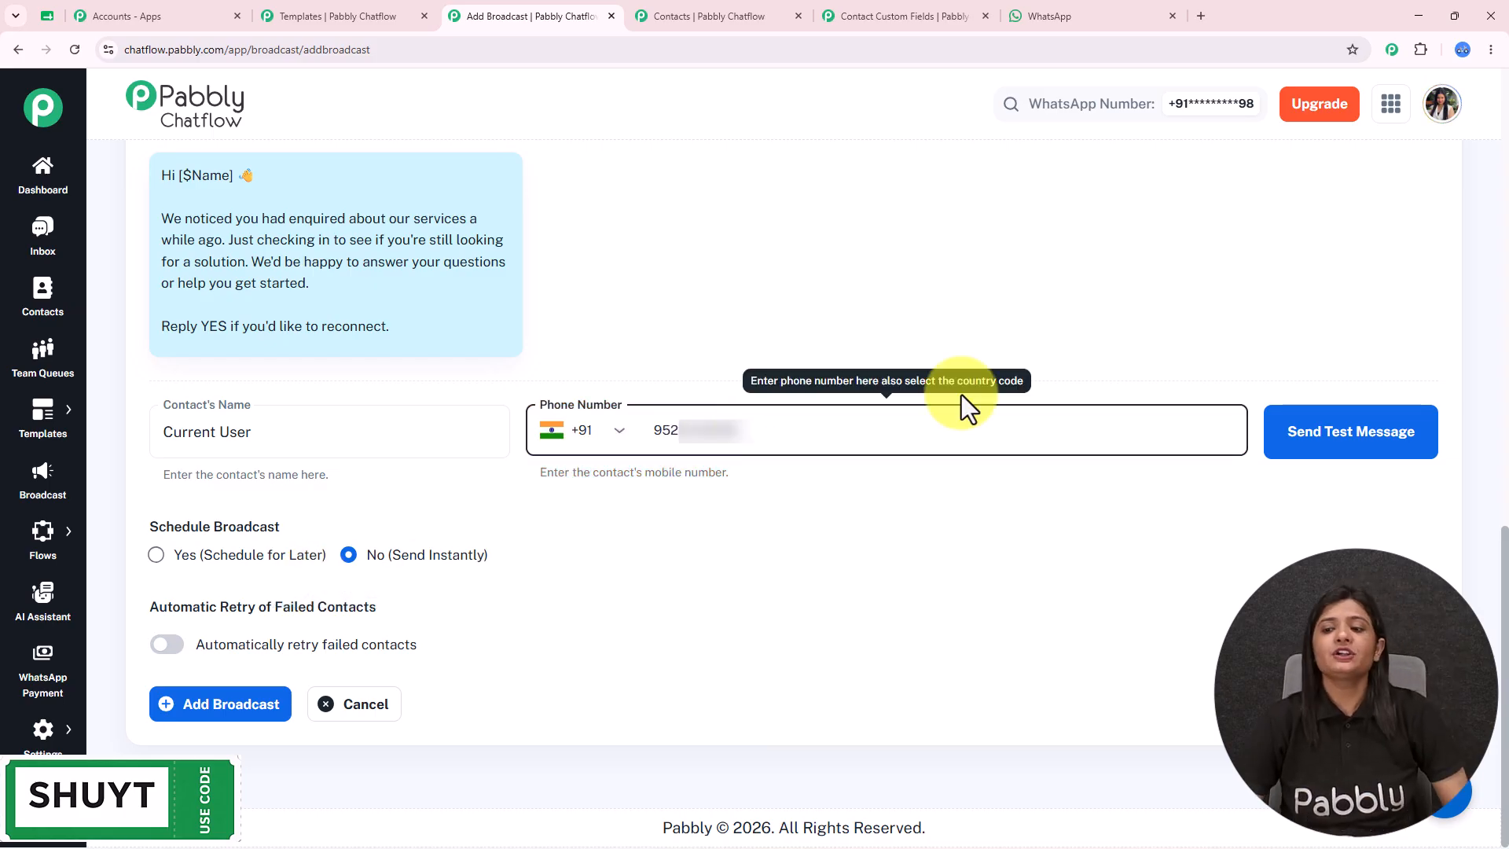
left_click(1362, 456)
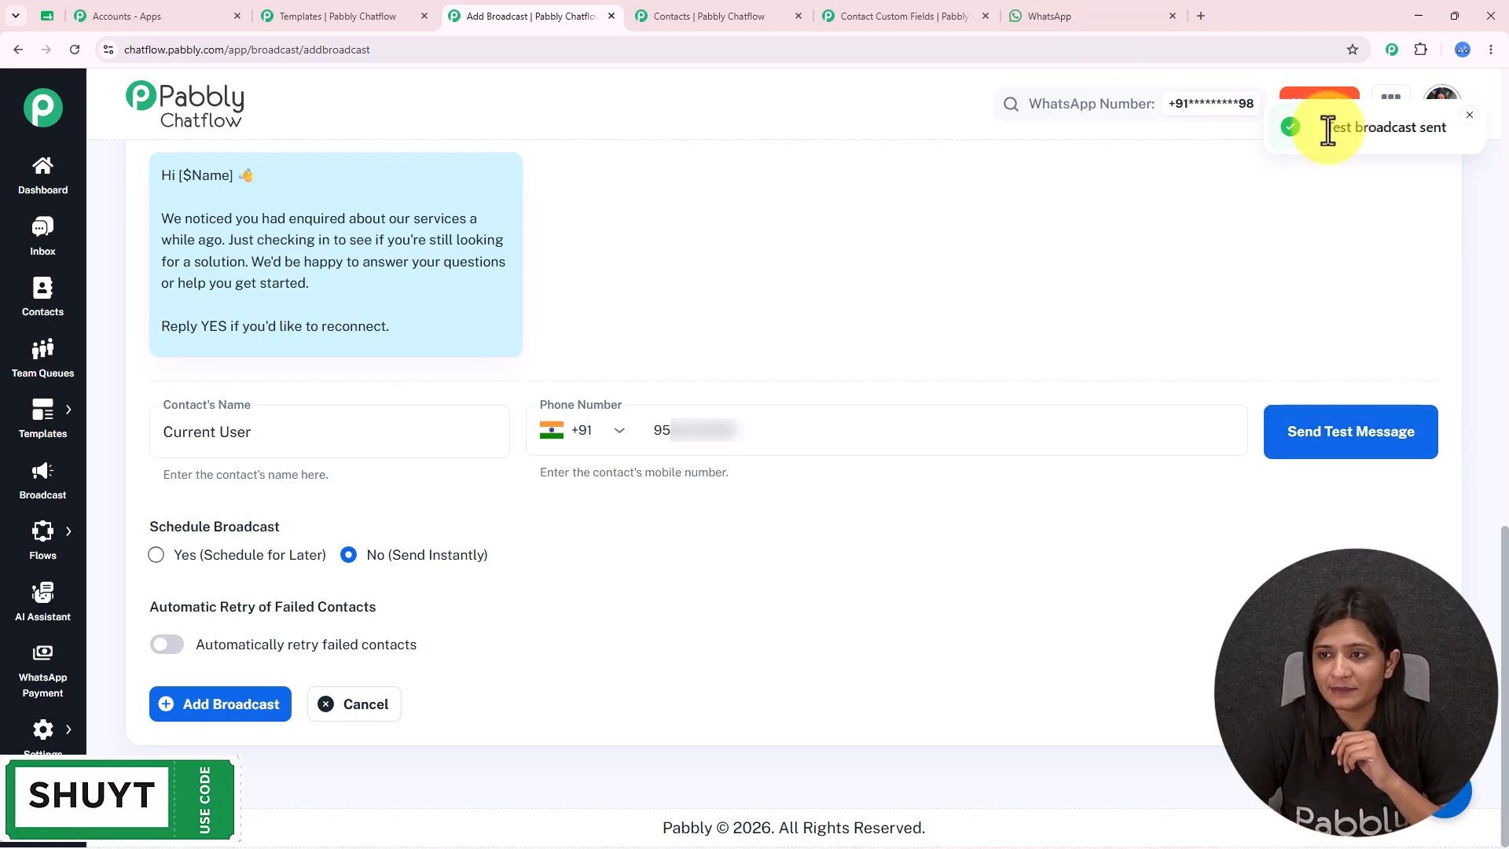
left_click(1026, 3)
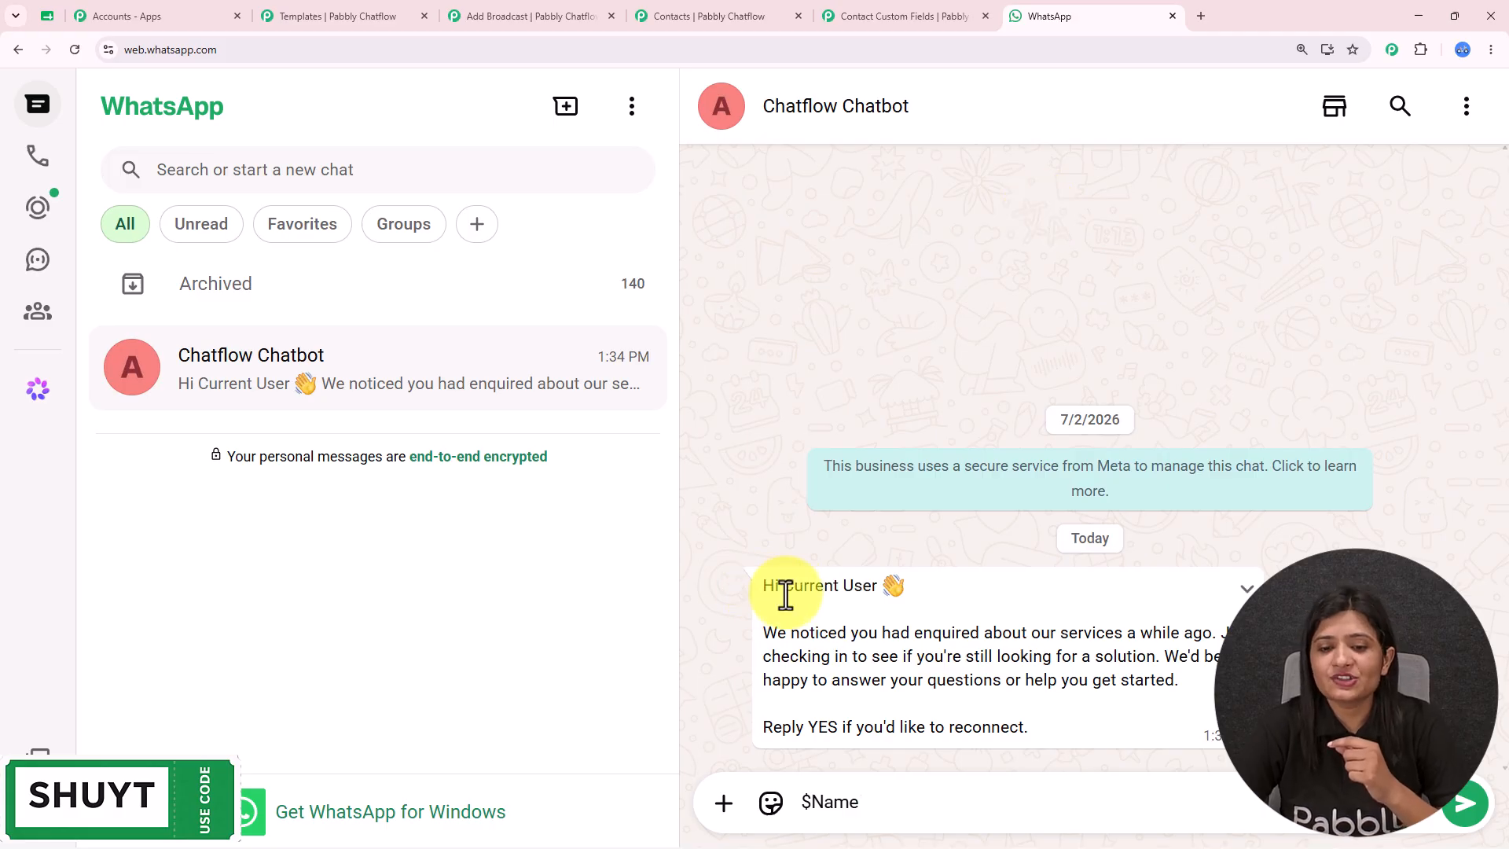
left_click_drag(763, 591, 1157, 763)
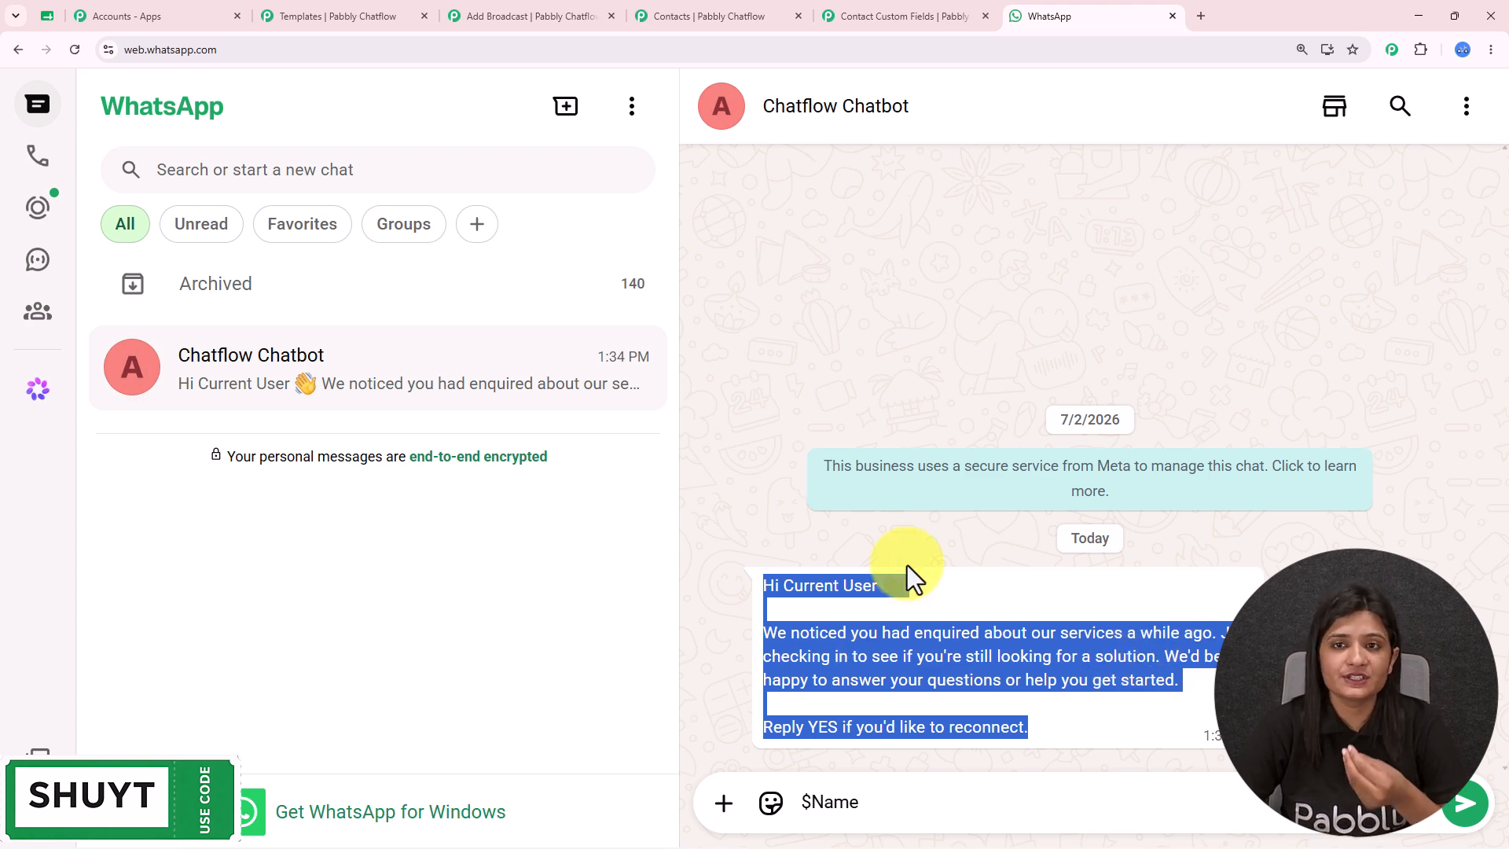
- Leave automatic retry of failed contacts off and add the oldleads broadcast
left_click(472, 14)
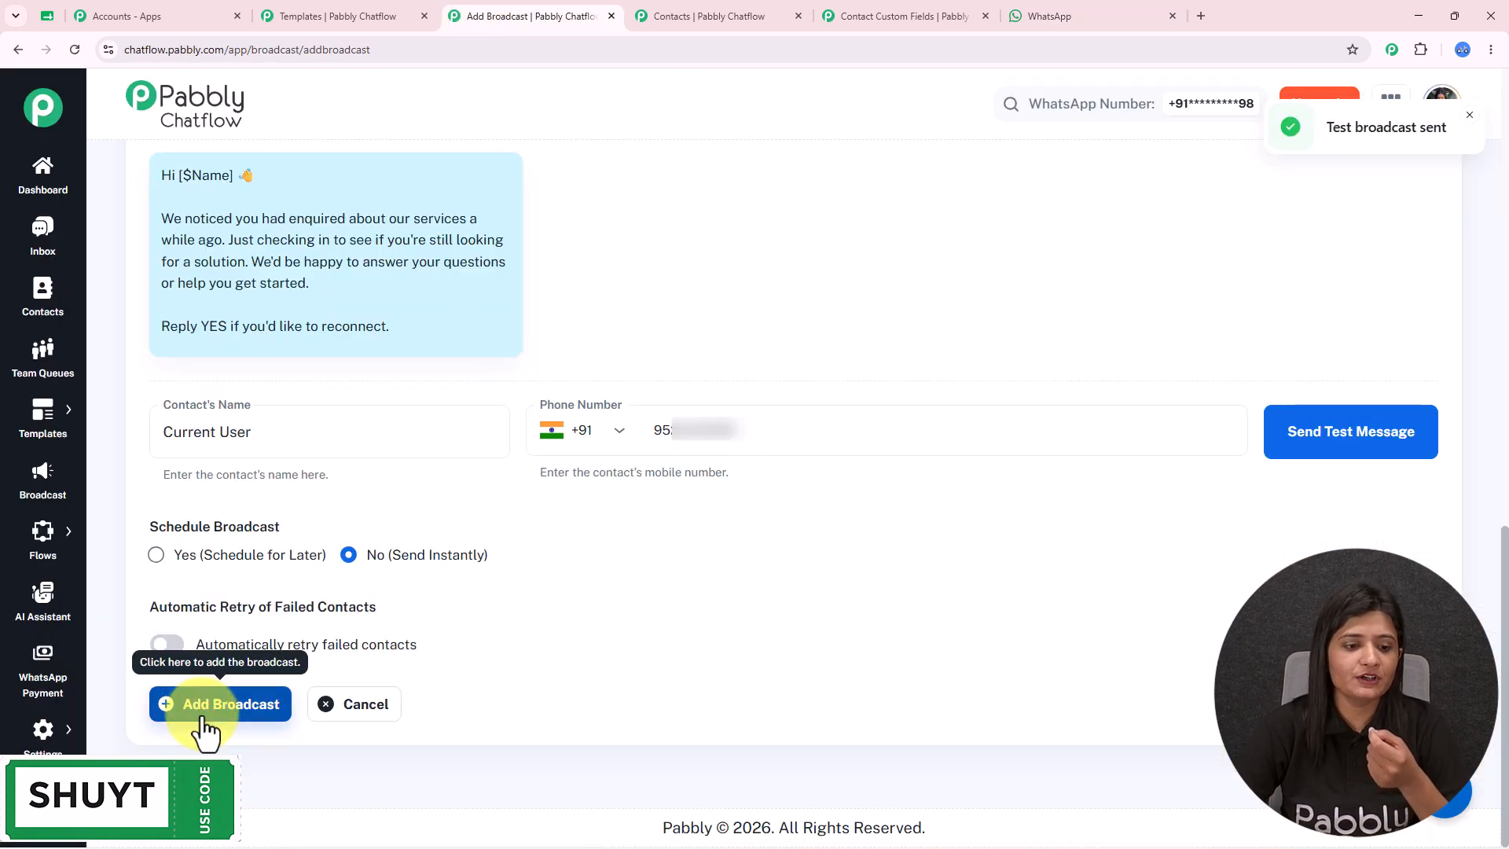
left_click_drag(149, 606, 418, 616)
mouse_move(196, 664)
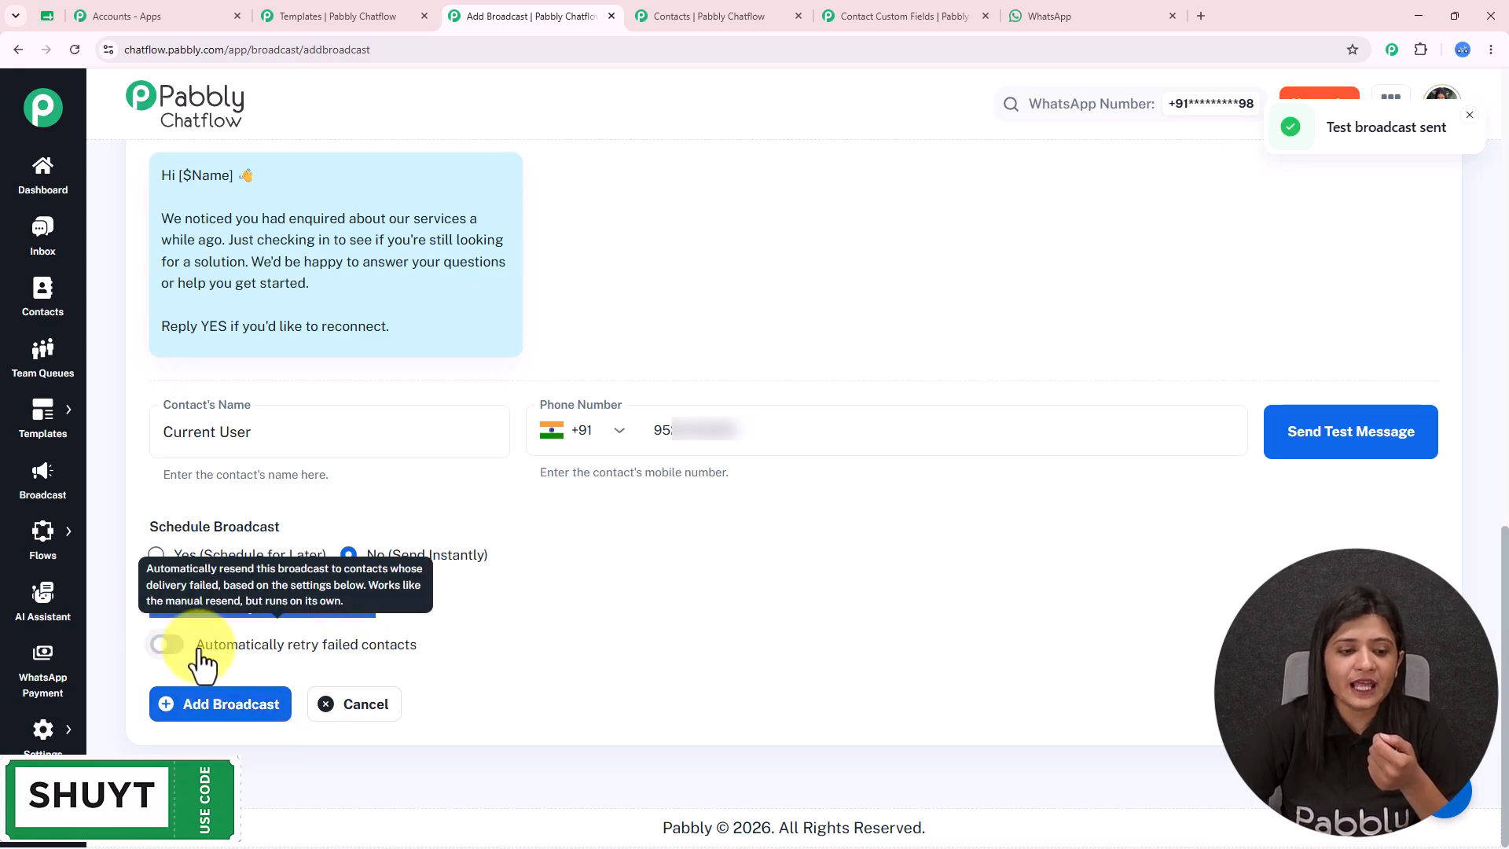
triple_click(268, 650)
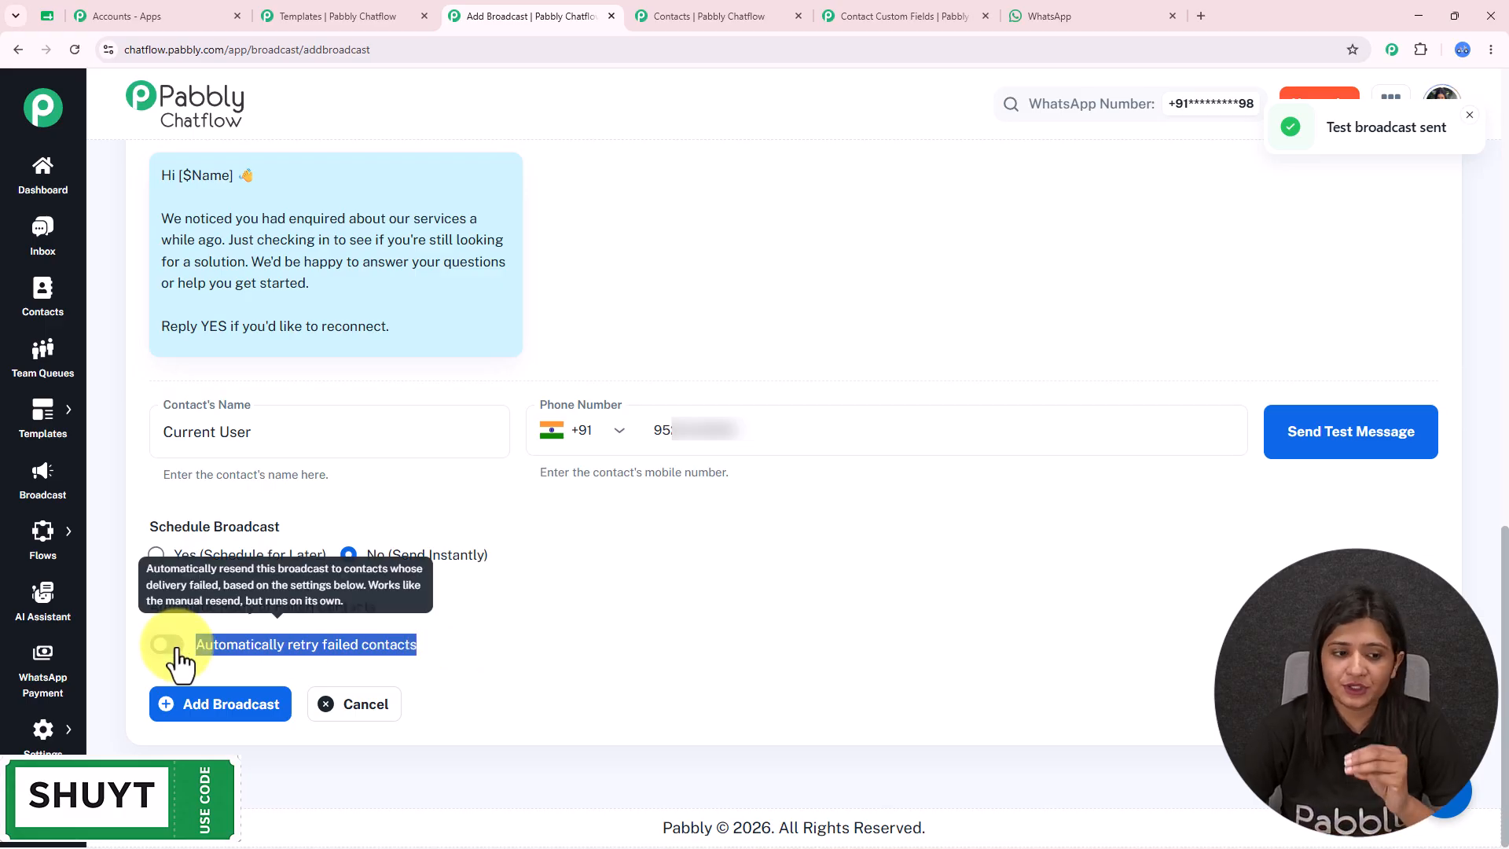
left_click(239, 708)
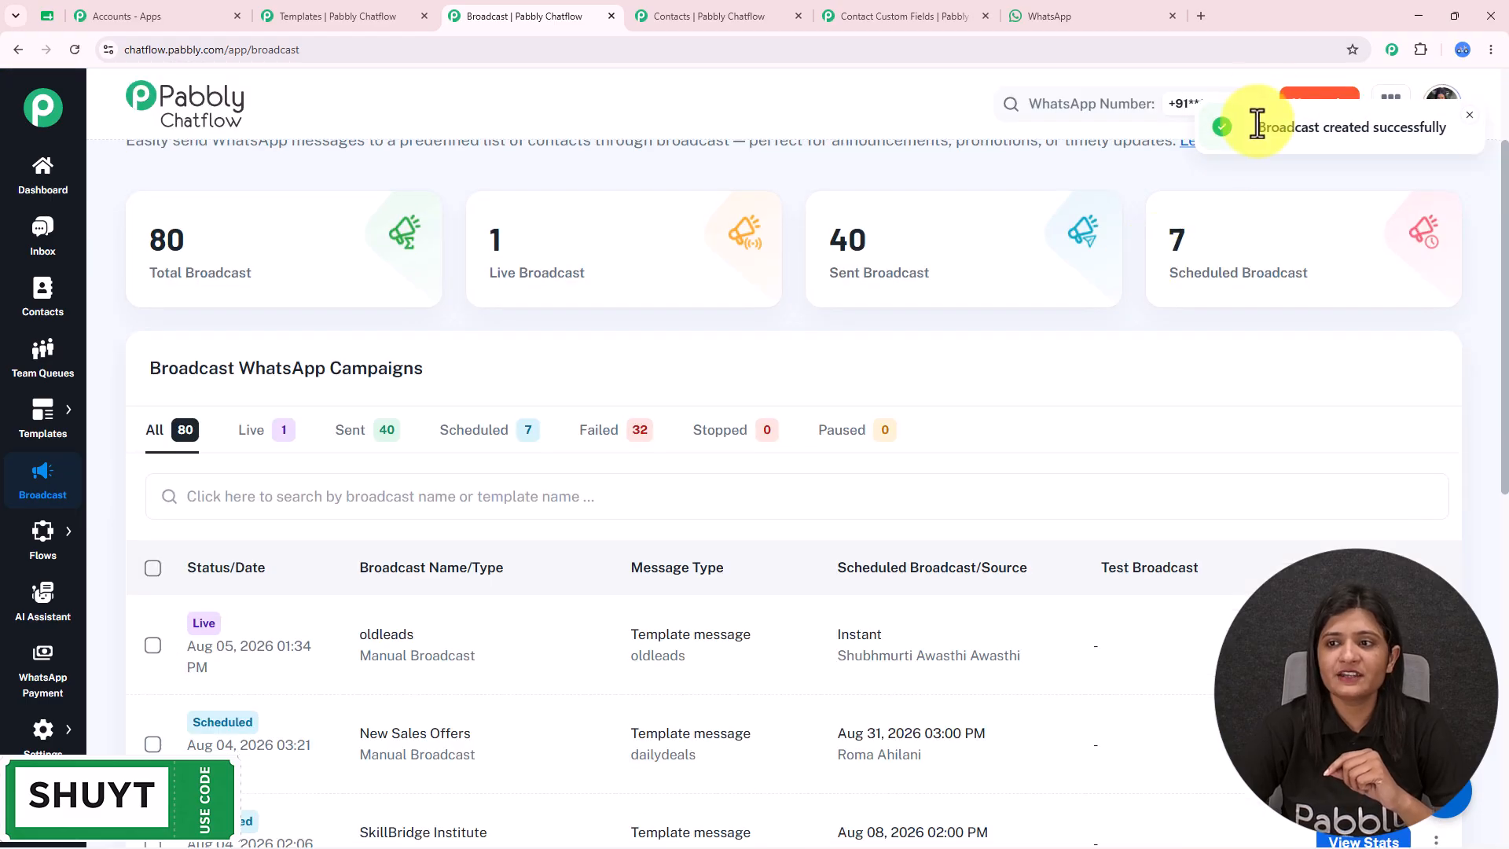
left_click_drag(1256, 124, 1460, 151)
scroll(712, 442, "down", 1)
scroll(715, 455, "down", 2)
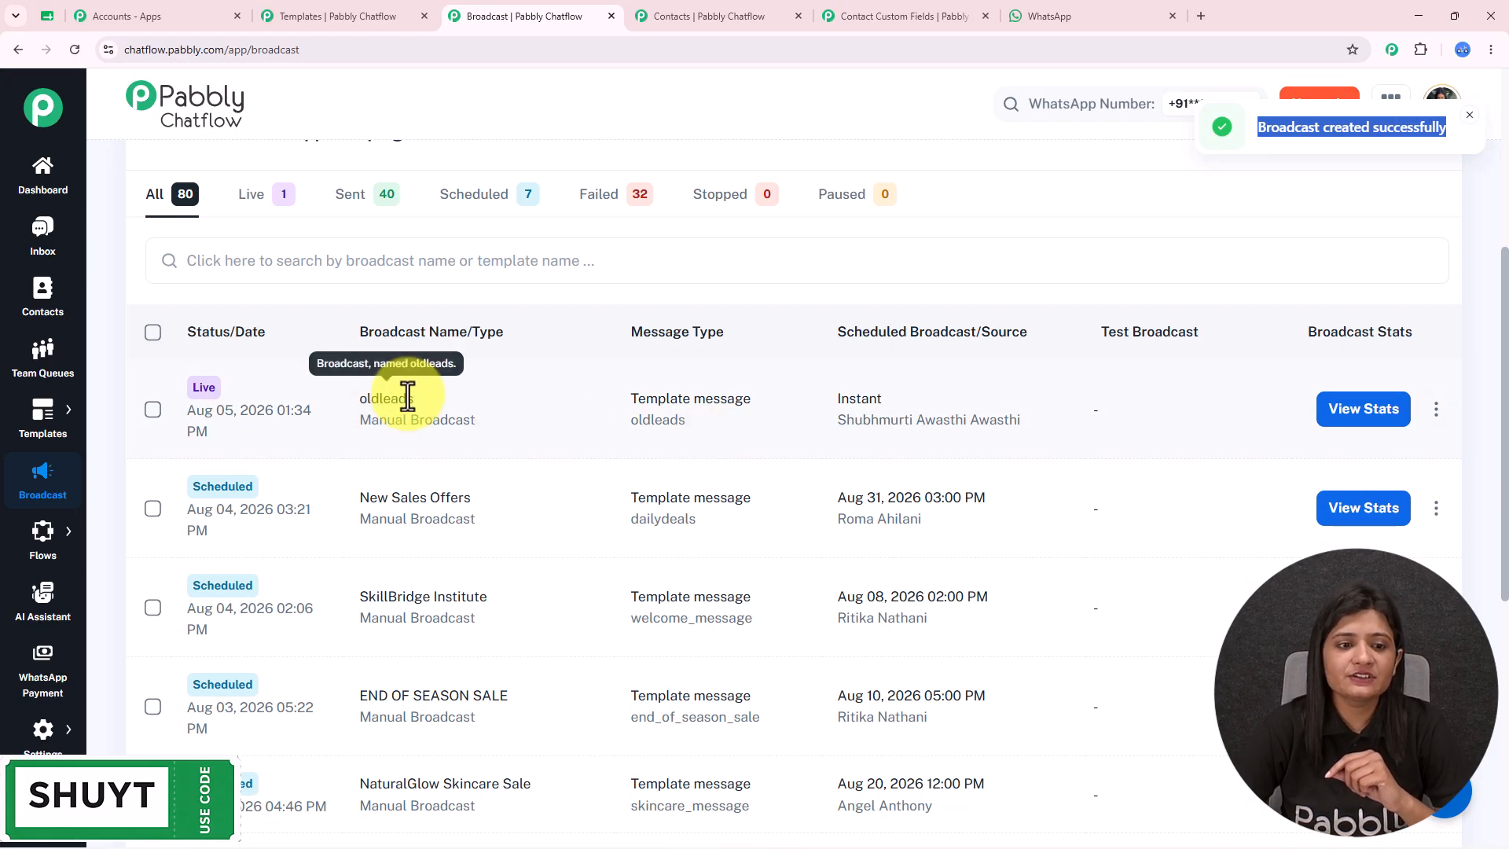
- Filter to Live broadcasts and open a recipient's Inbox chat showing the delivered oldleads message
left_click(268, 203)
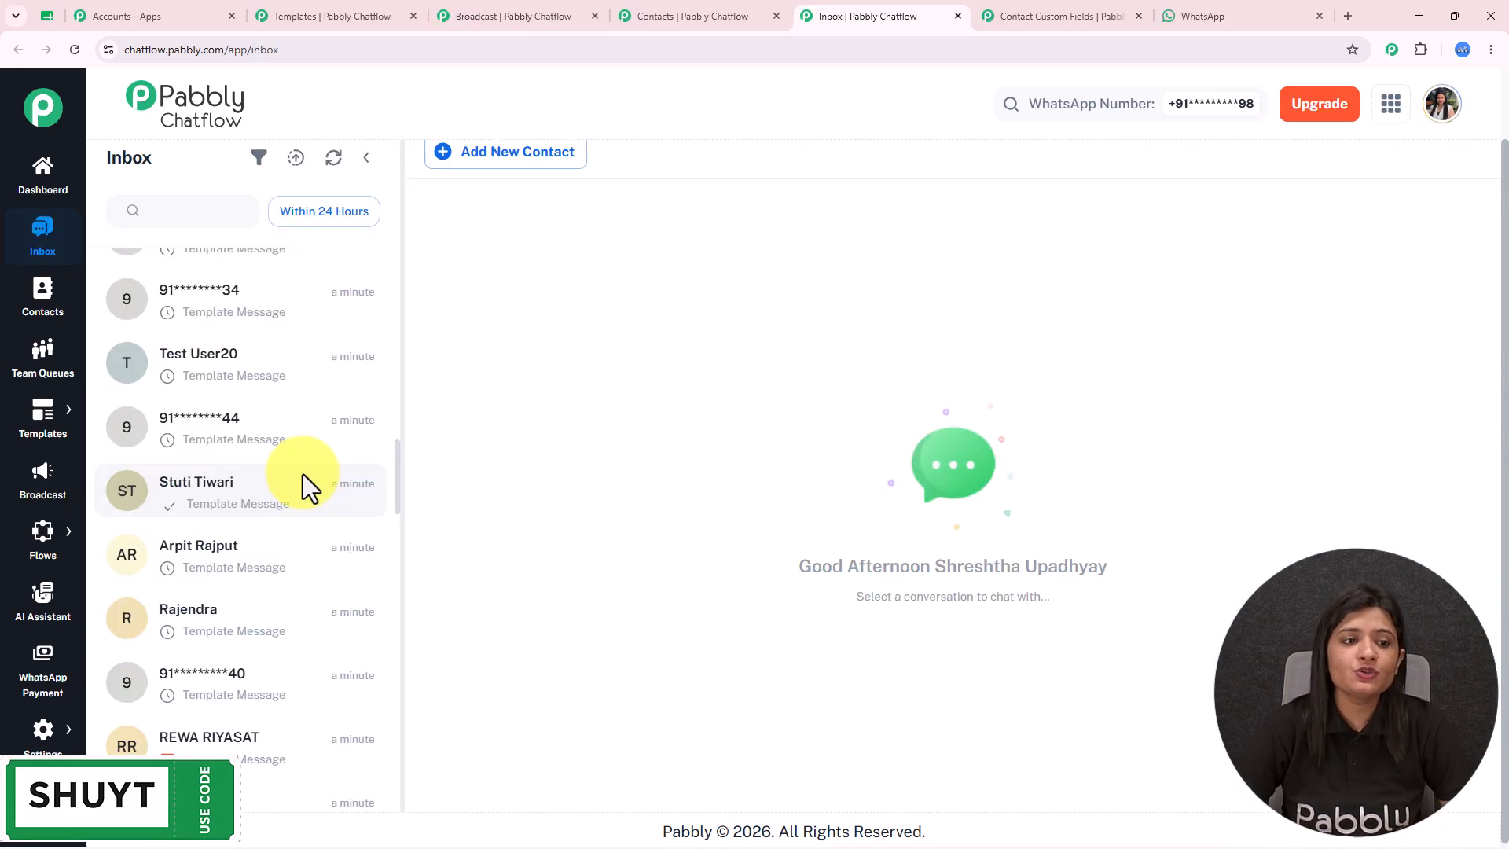
scroll(253, 629, "up", 2)
left_click(221, 668)
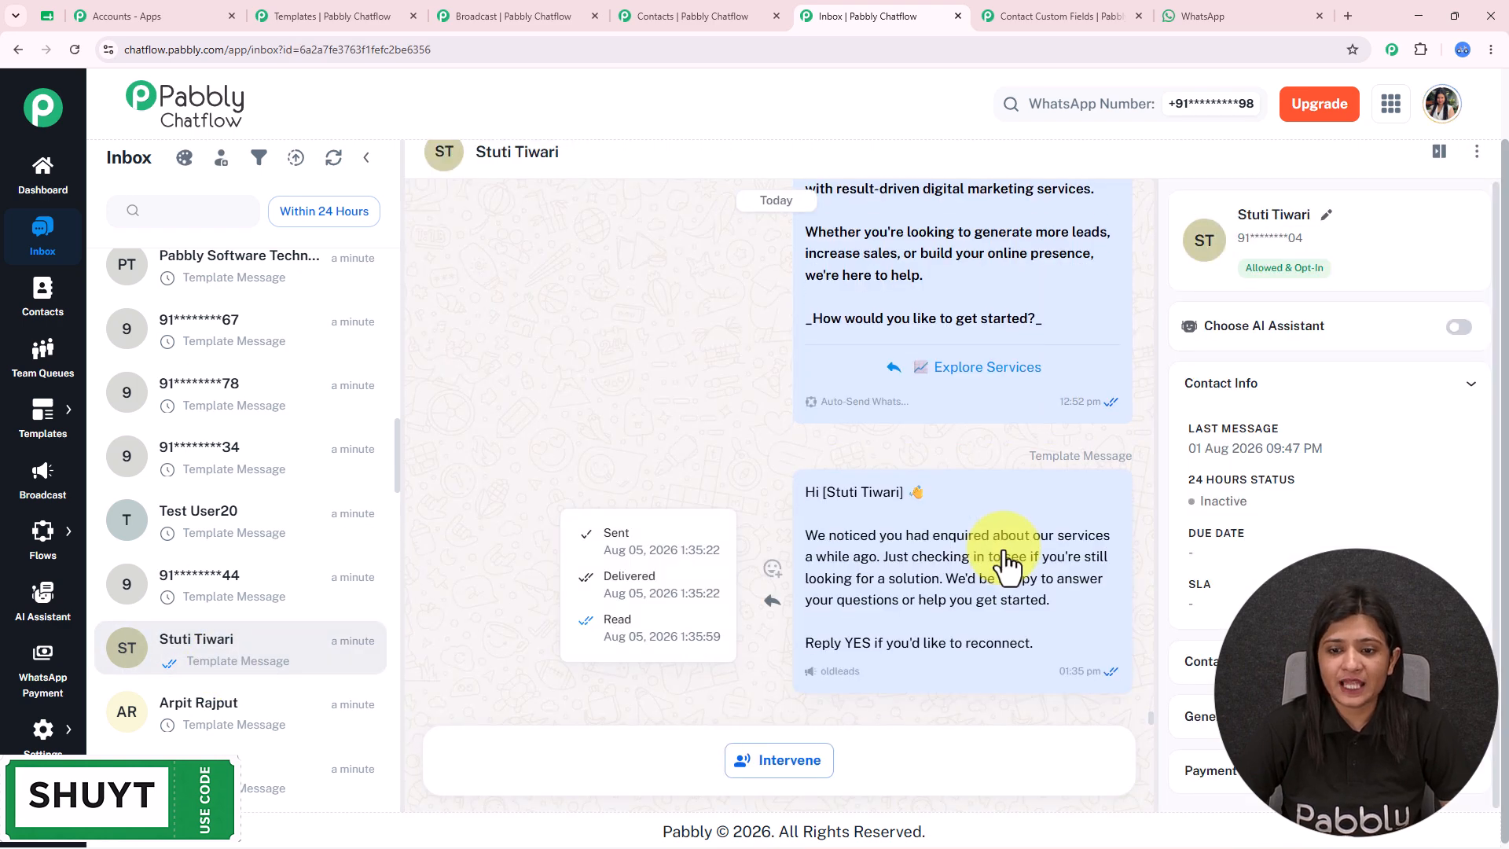
left_click_drag(803, 494, 1064, 667)
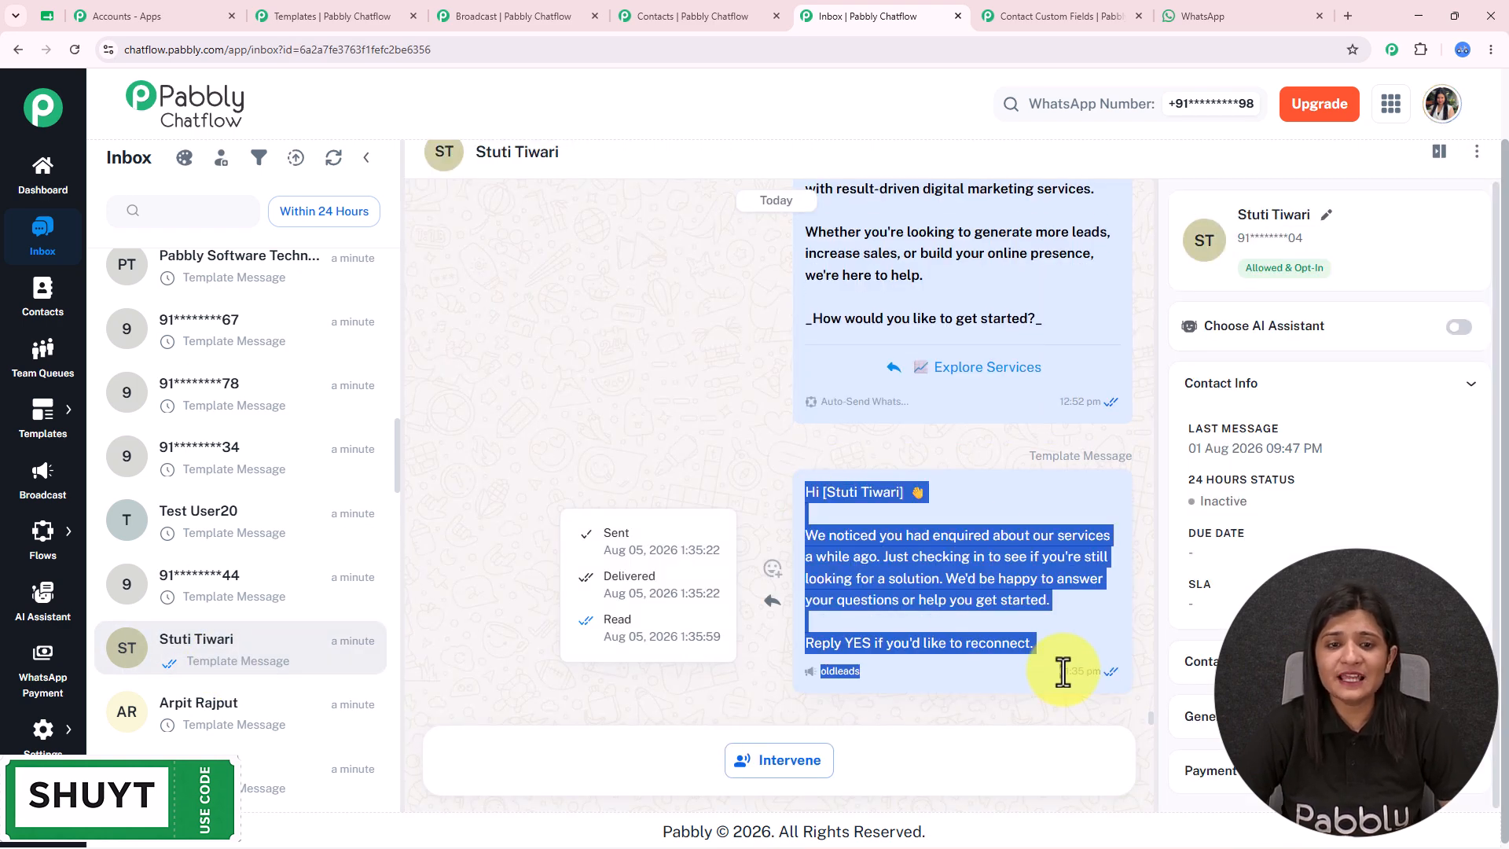
scroll(202, 579, "up", 2)
scroll(276, 419, "up", 1)
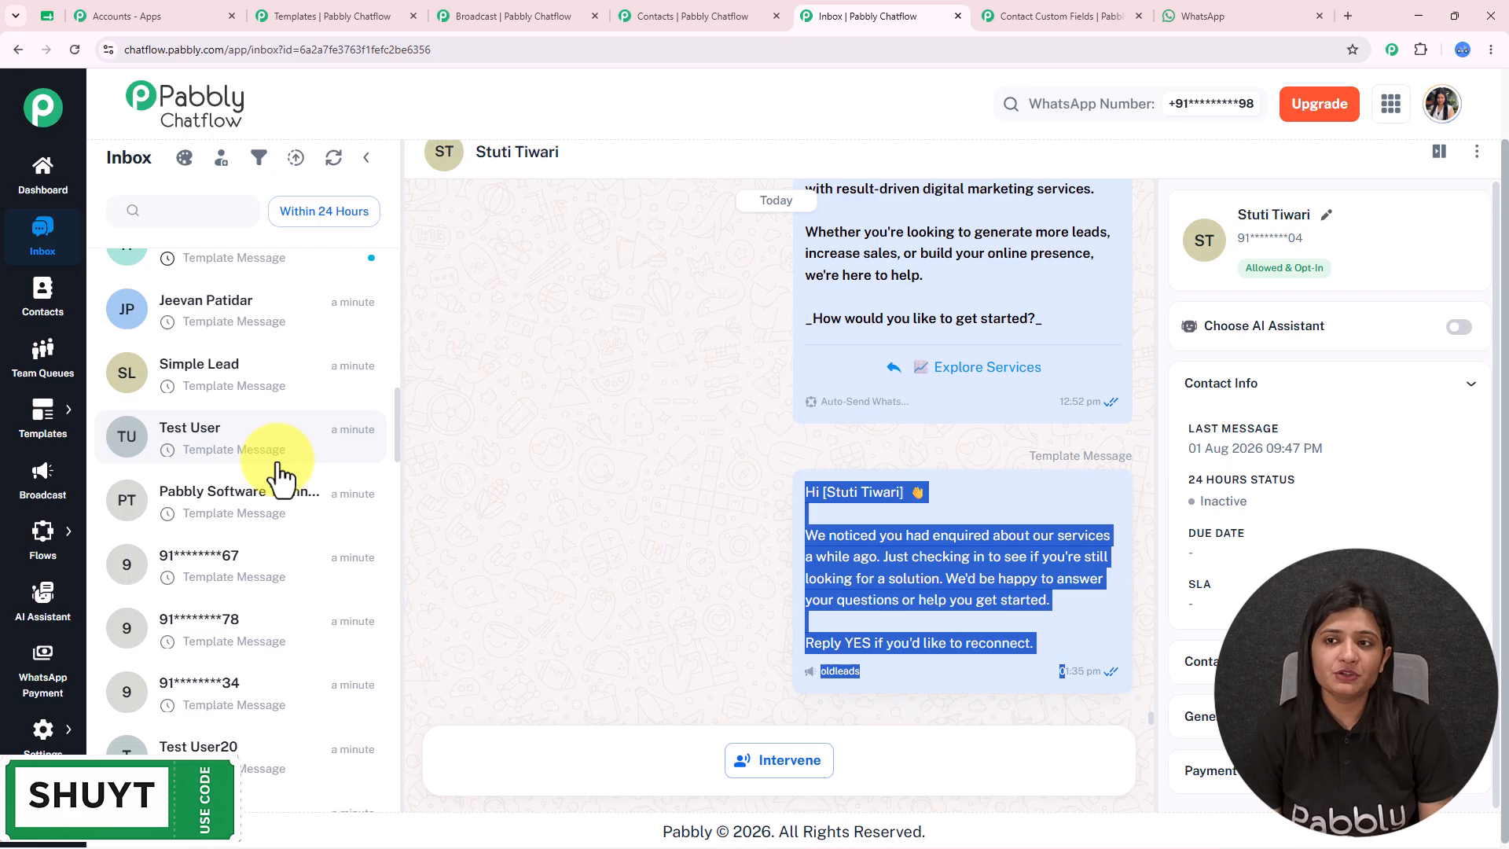
- Switch back to the WhatsApp chat where Chatflow Chatbot greets 'Hi Current User'
left_click(1202, 15)
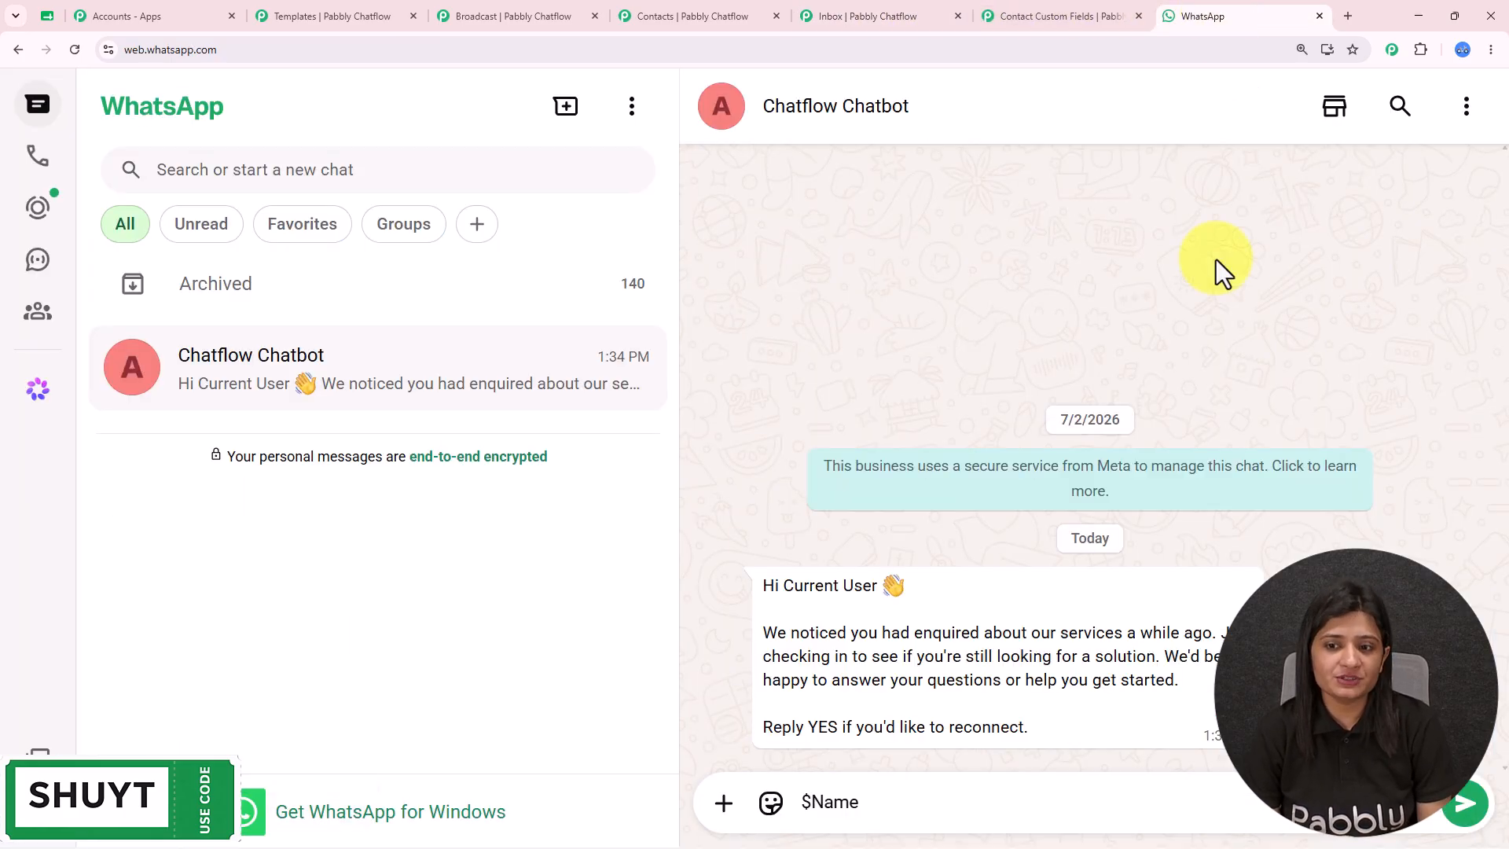